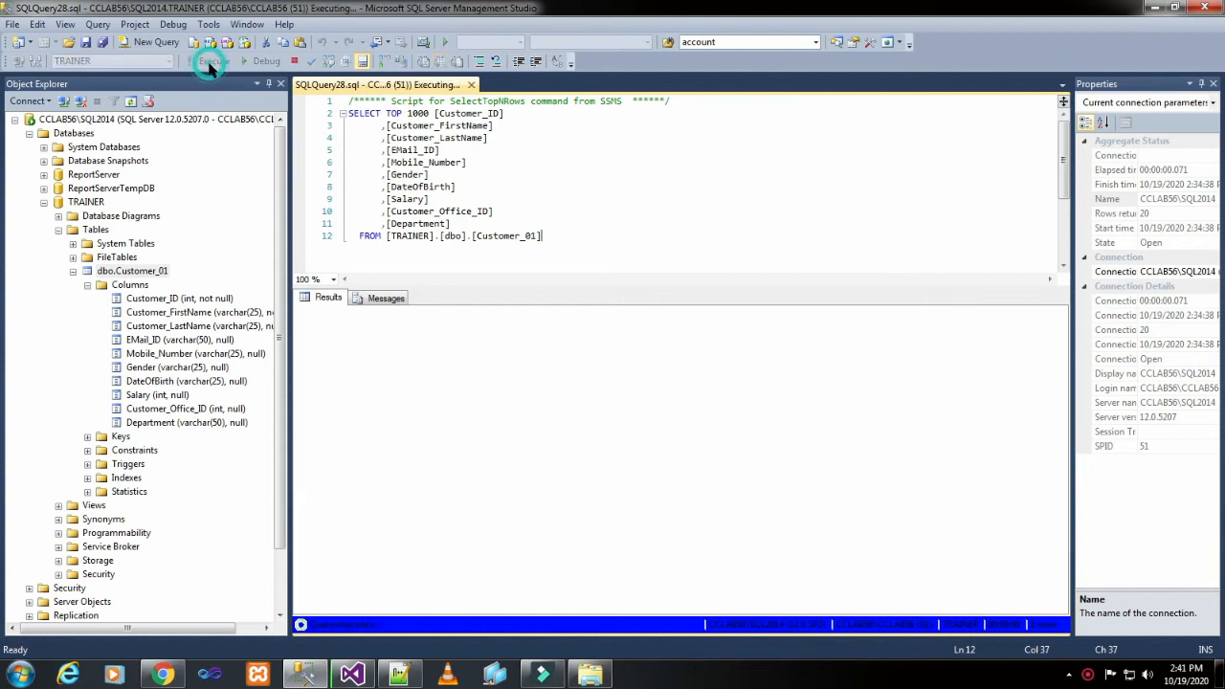
Switch to Visual Studio and add a new shared data source named SDS_Customer_01 to the SSRS TUTORIALS project.
left_click(306, 605)
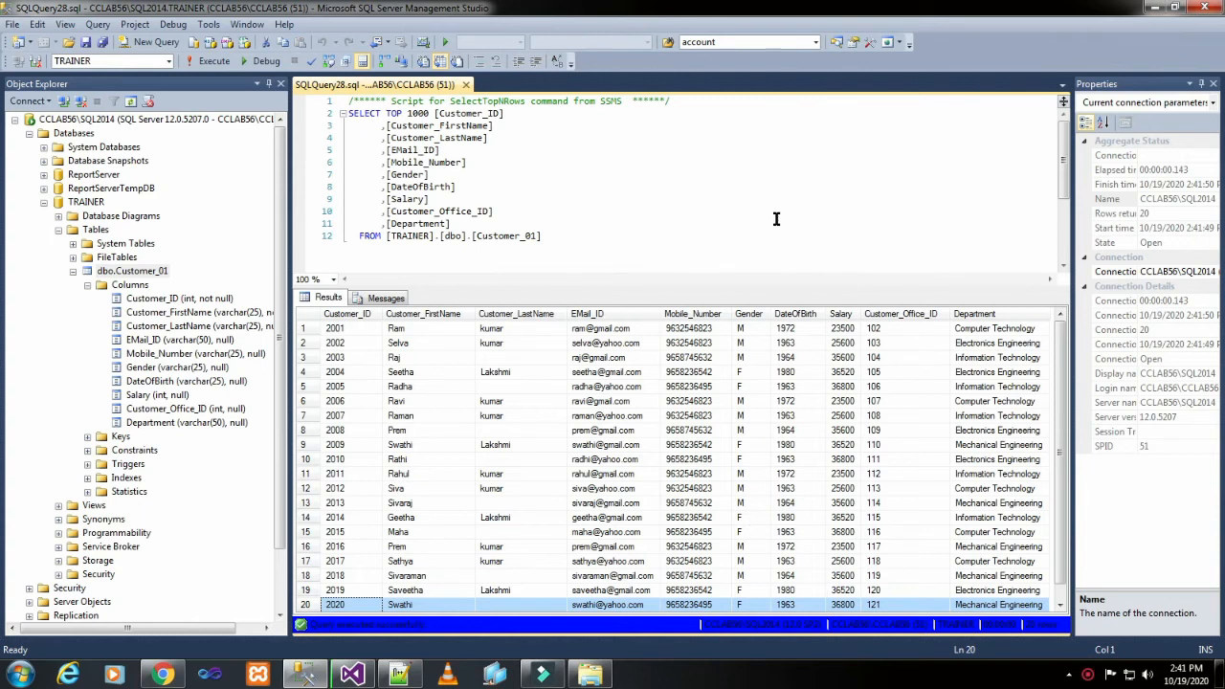
left_click(353, 675)
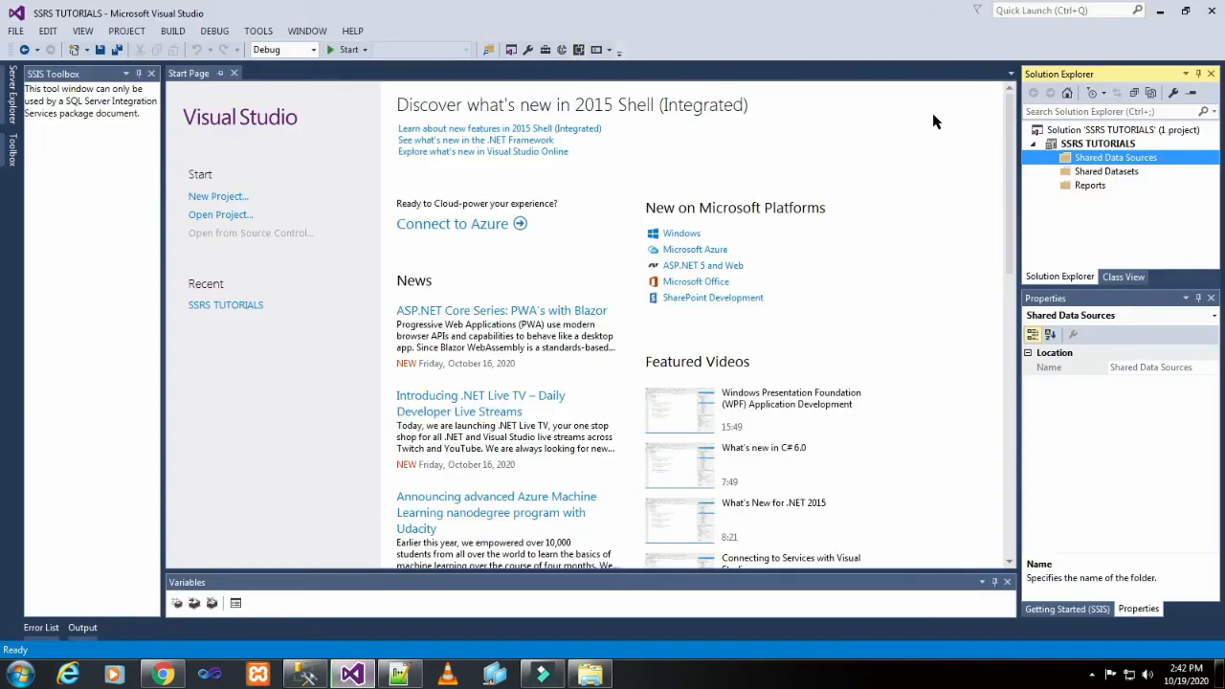
right_click(1099, 161)
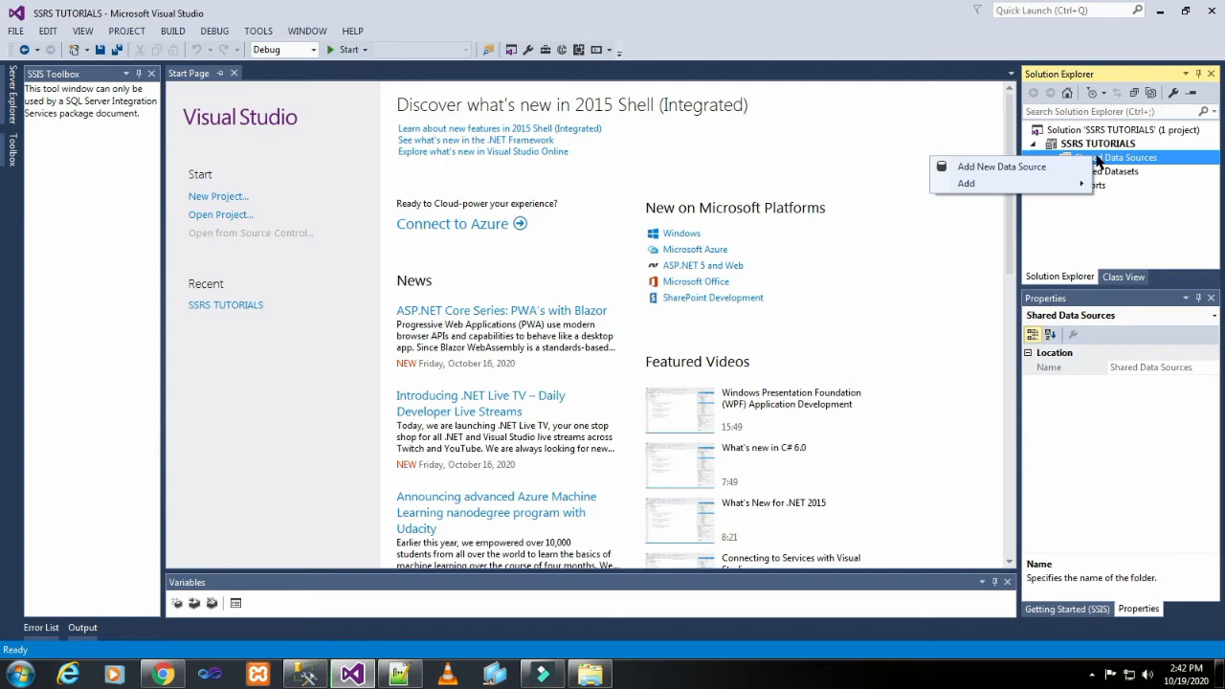
left_click(1001, 168)
left_click(602, 216)
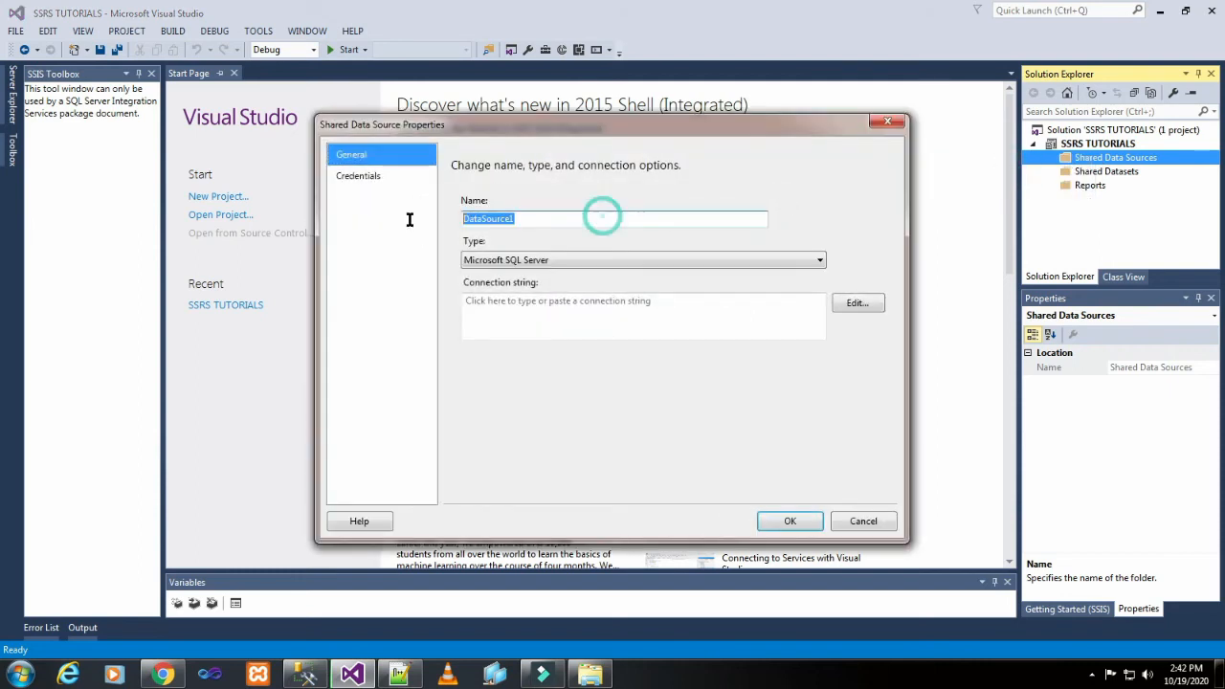
type("SD")
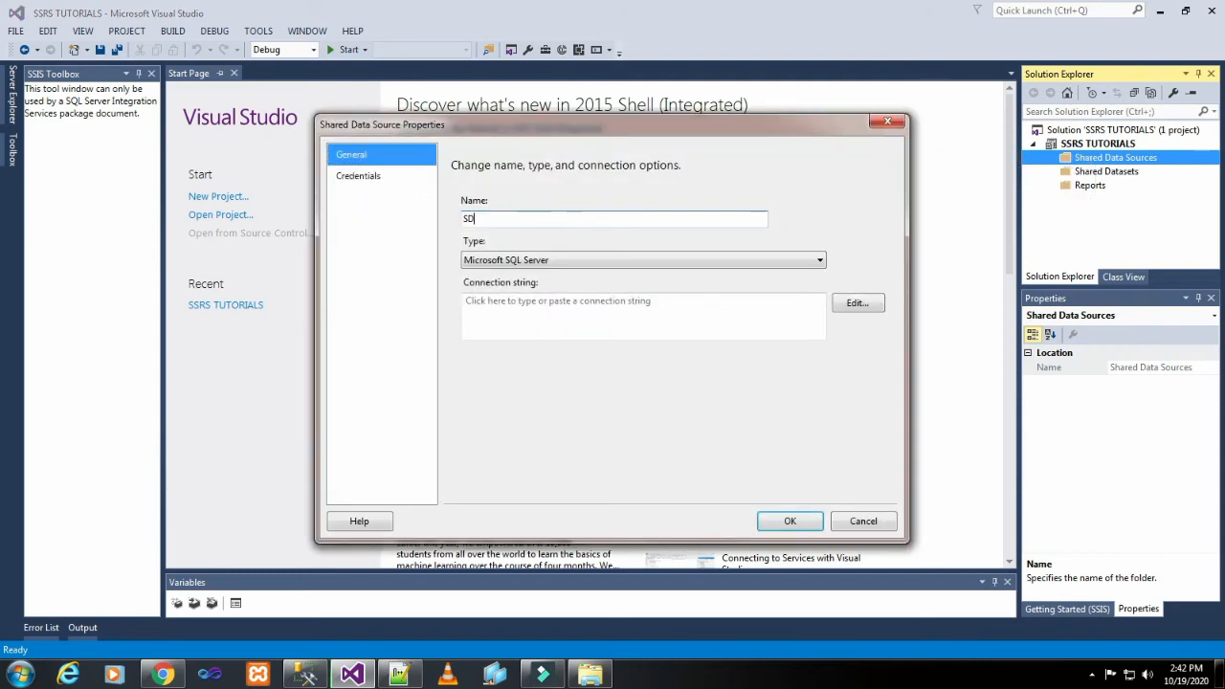
type("S_Customer_01")
Start building the data source's connection string and choose CCLAB56\SQL2014 as the server.
left_click(858, 303)
left_click(688, 196)
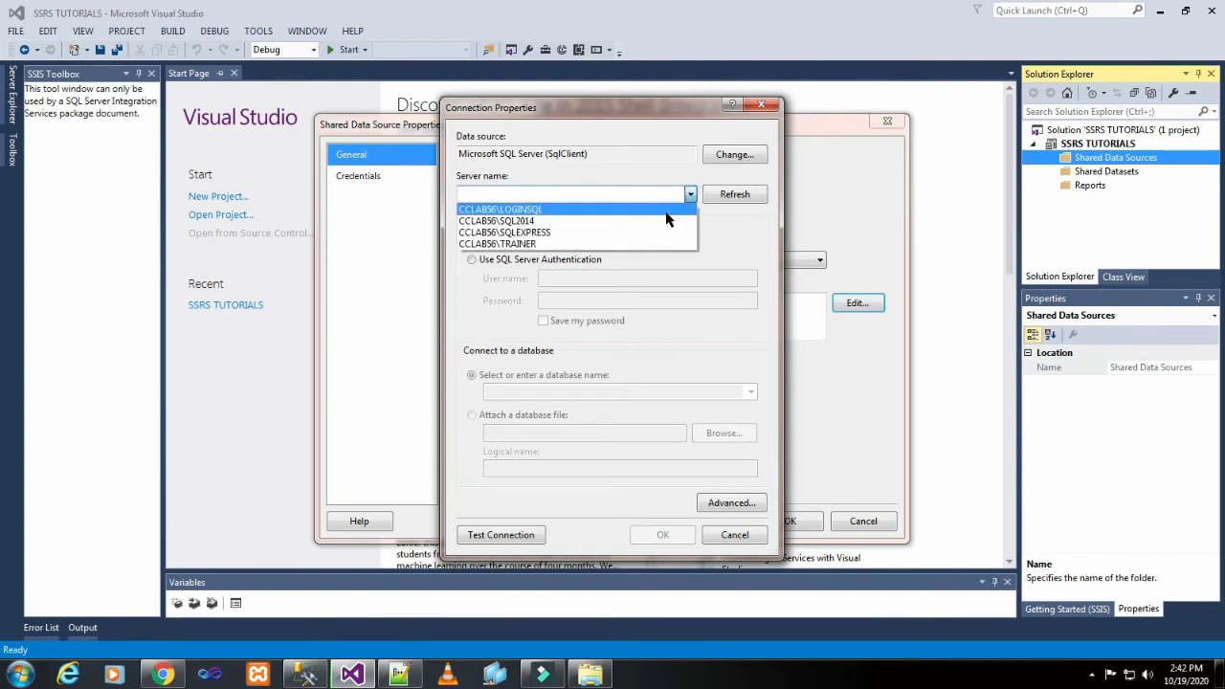
left_click(666, 221)
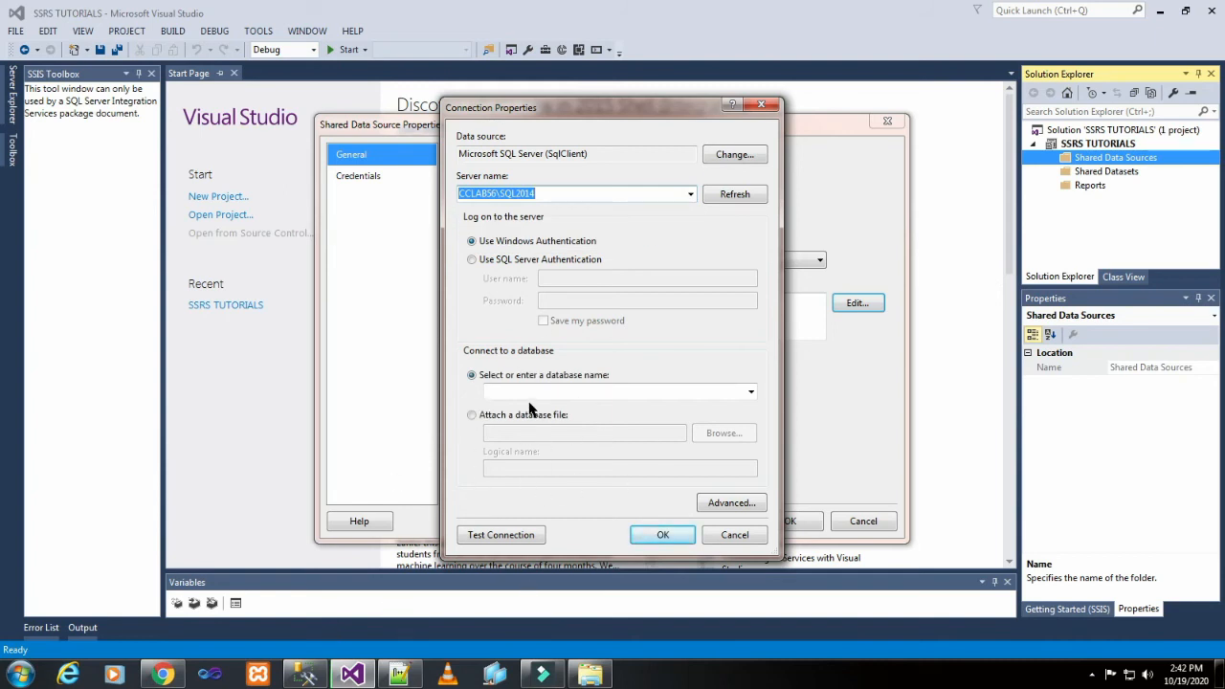
Check the server, database and table in SQL Server Management Studio, then select TRAINER as the connection's database in Visual Studio.
left_click(312, 678)
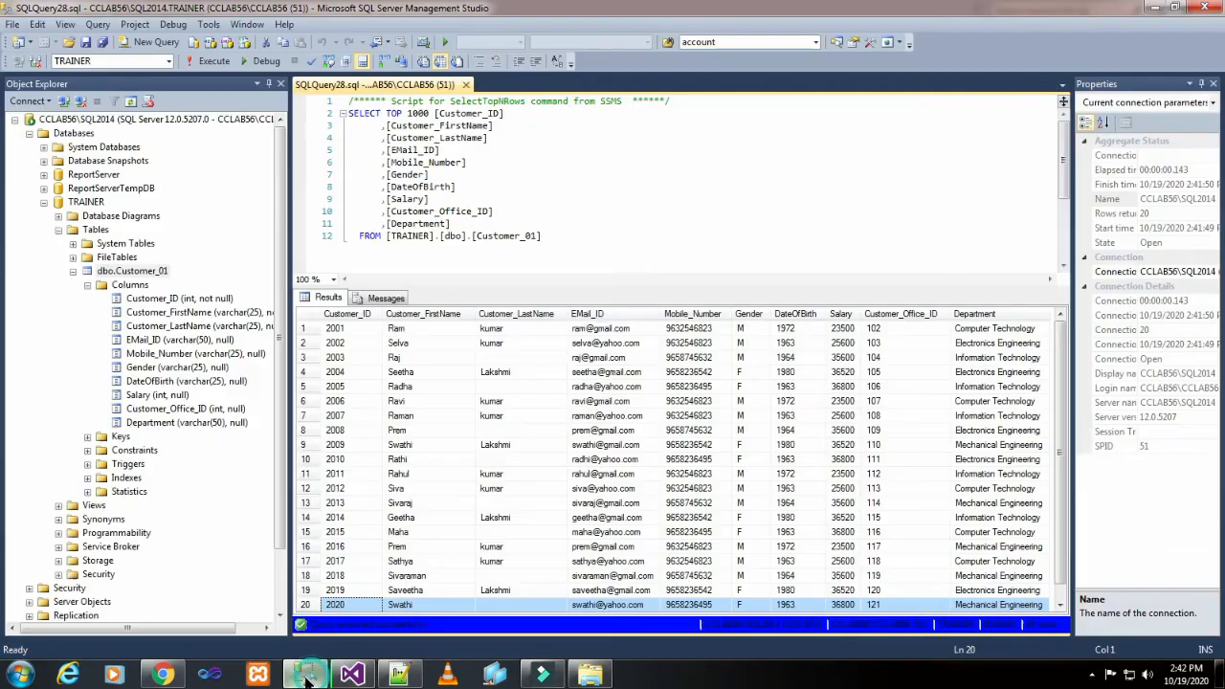
left_click(113, 122)
left_click(86, 202)
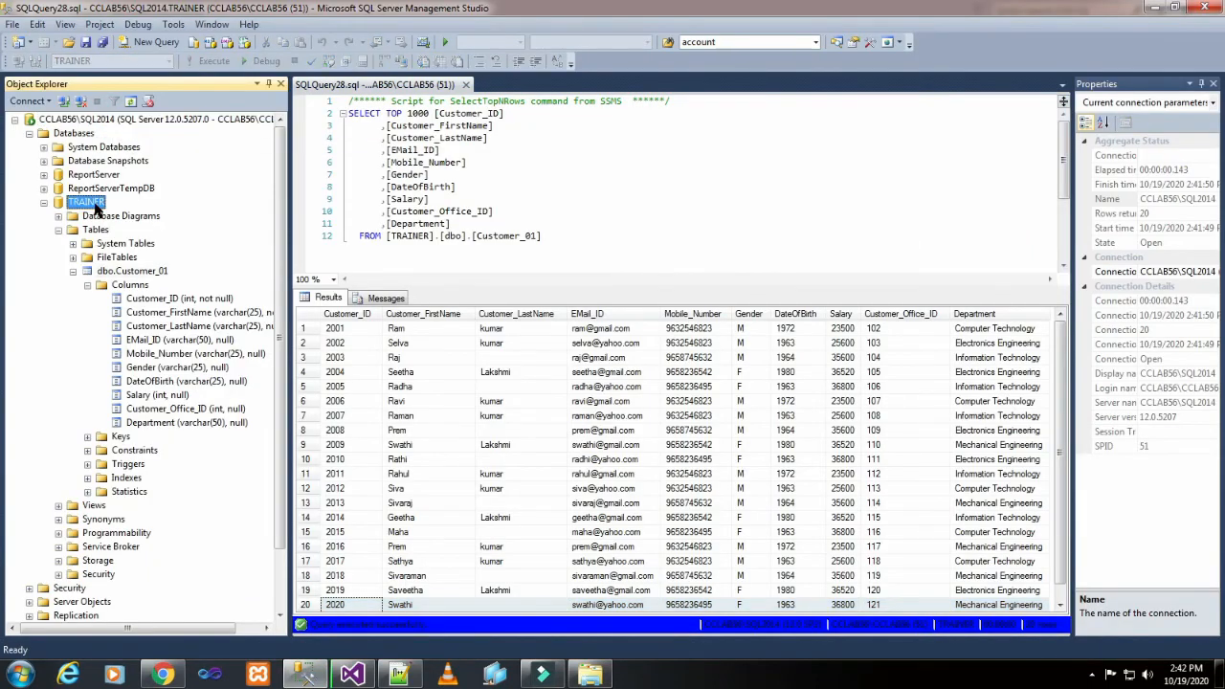
left_click(130, 272)
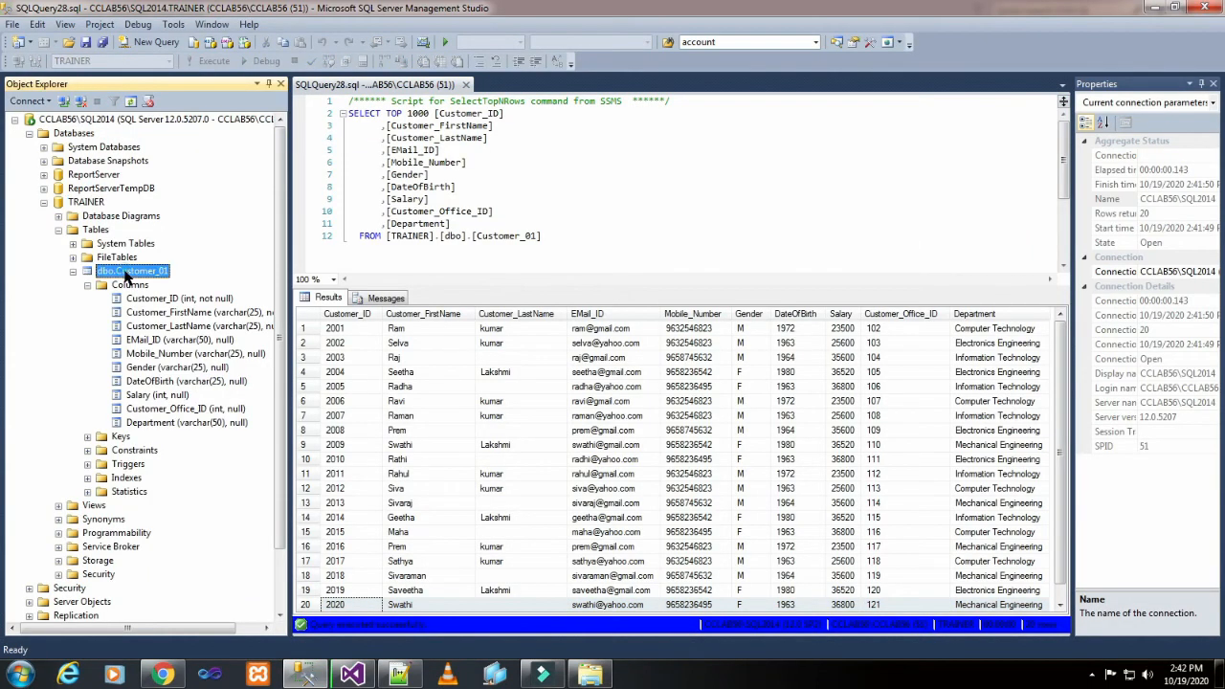
left_click(352, 675)
left_click(748, 391)
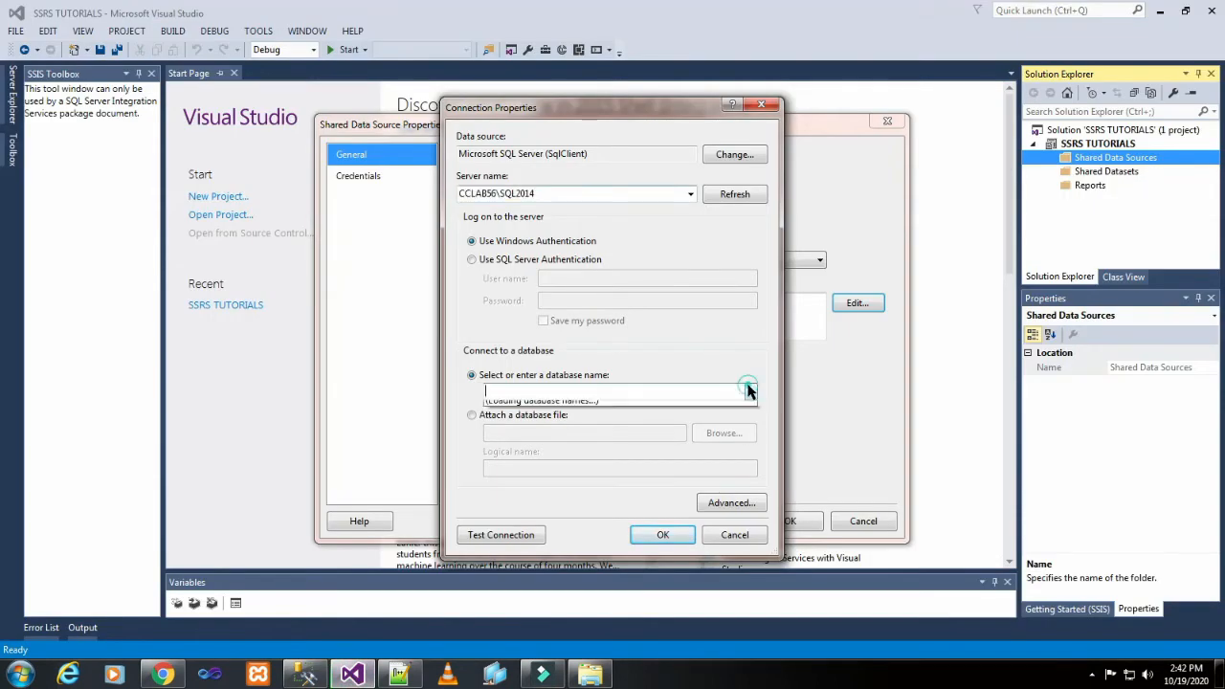
left_click(618, 479)
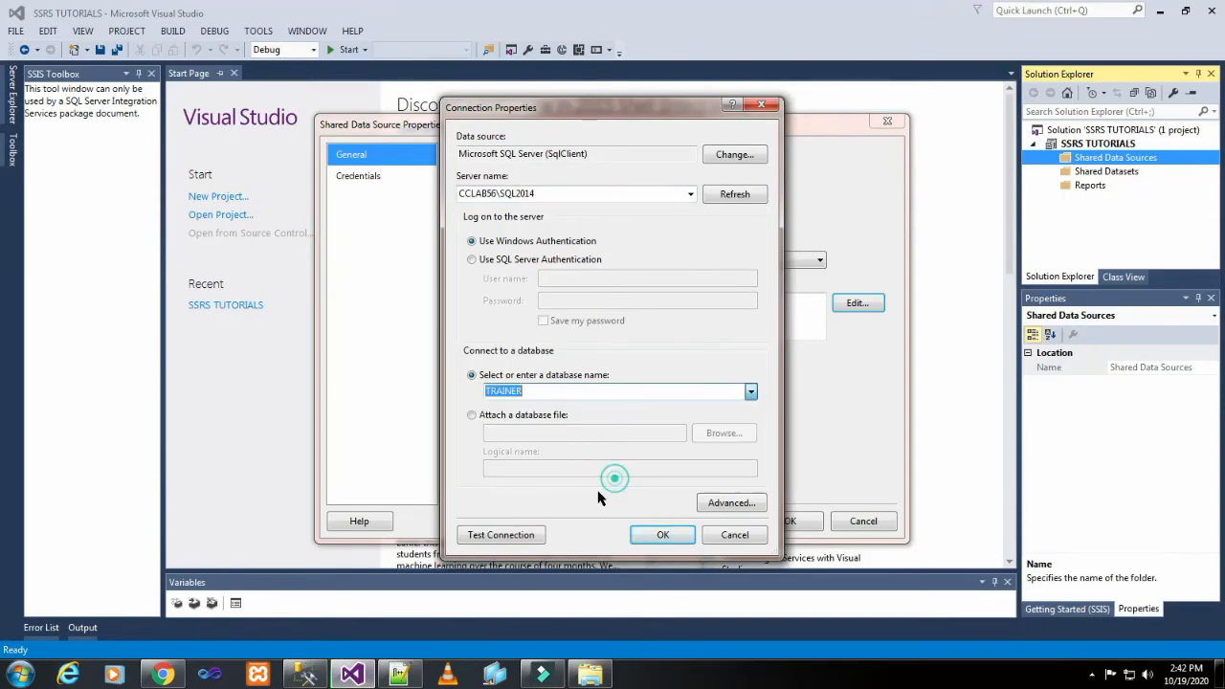
Test the database connection and save the shared data source with these connection settings.
left_click(502, 538)
left_click(674, 393)
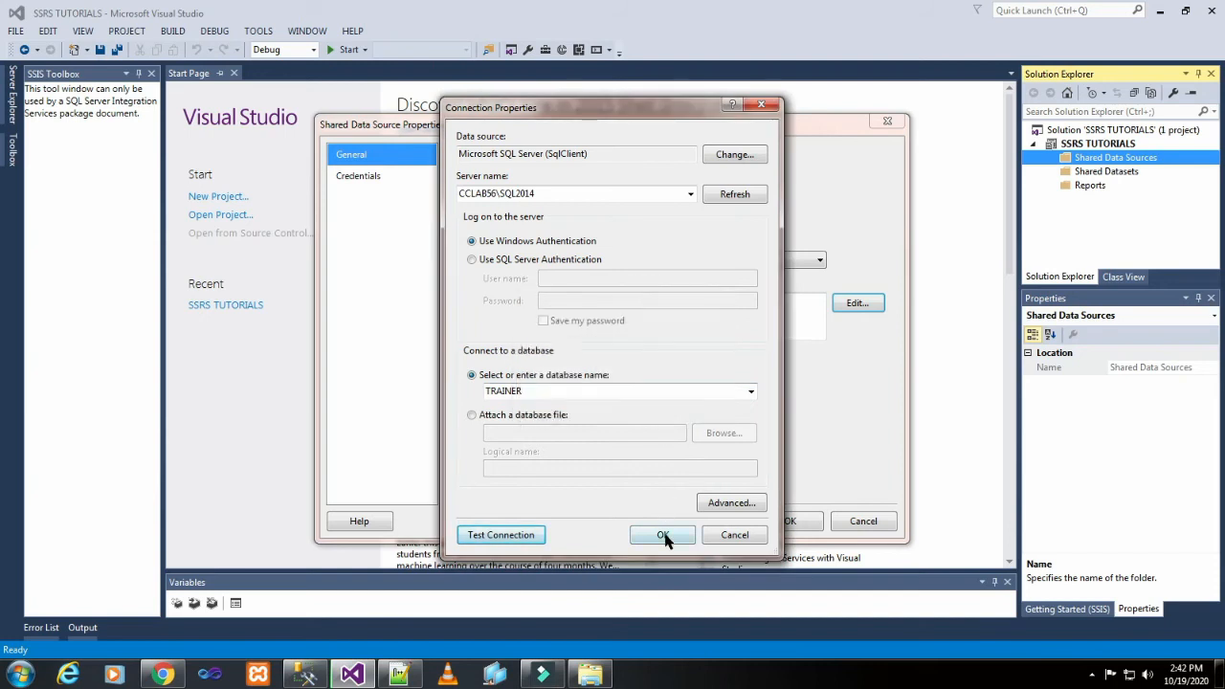
left_click(663, 536)
left_click(779, 514)
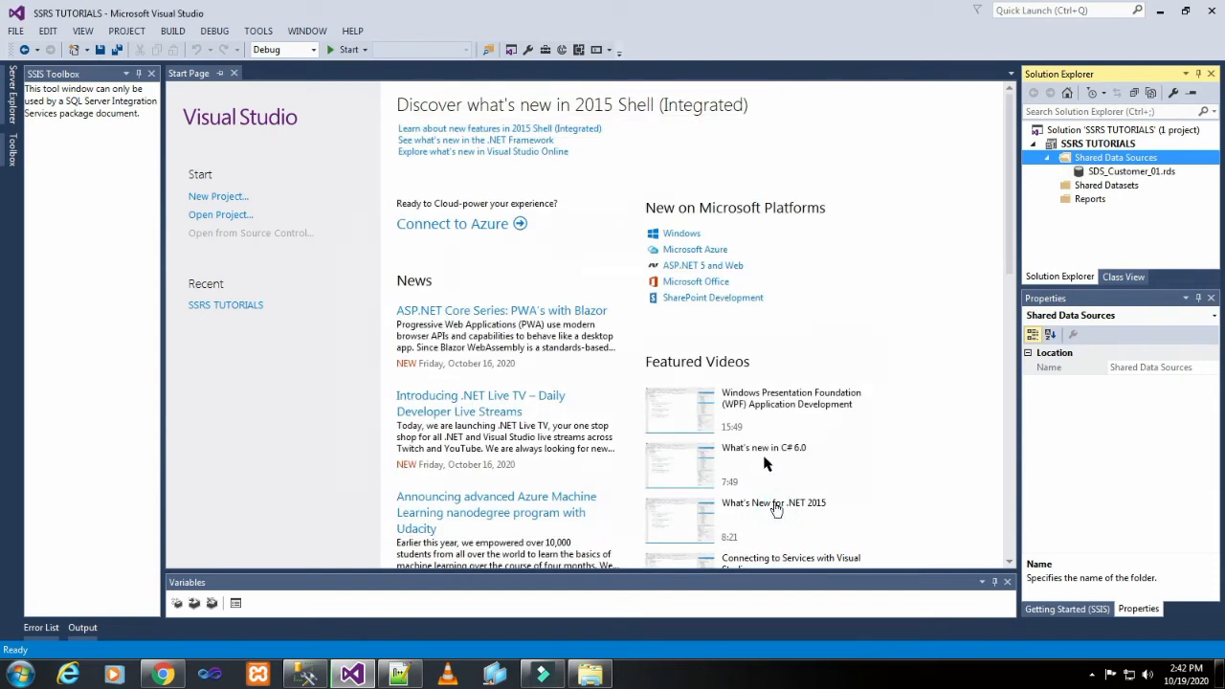
Add a new empty report named LineChart.rdl to the project's Reports folder.
left_click(1084, 201)
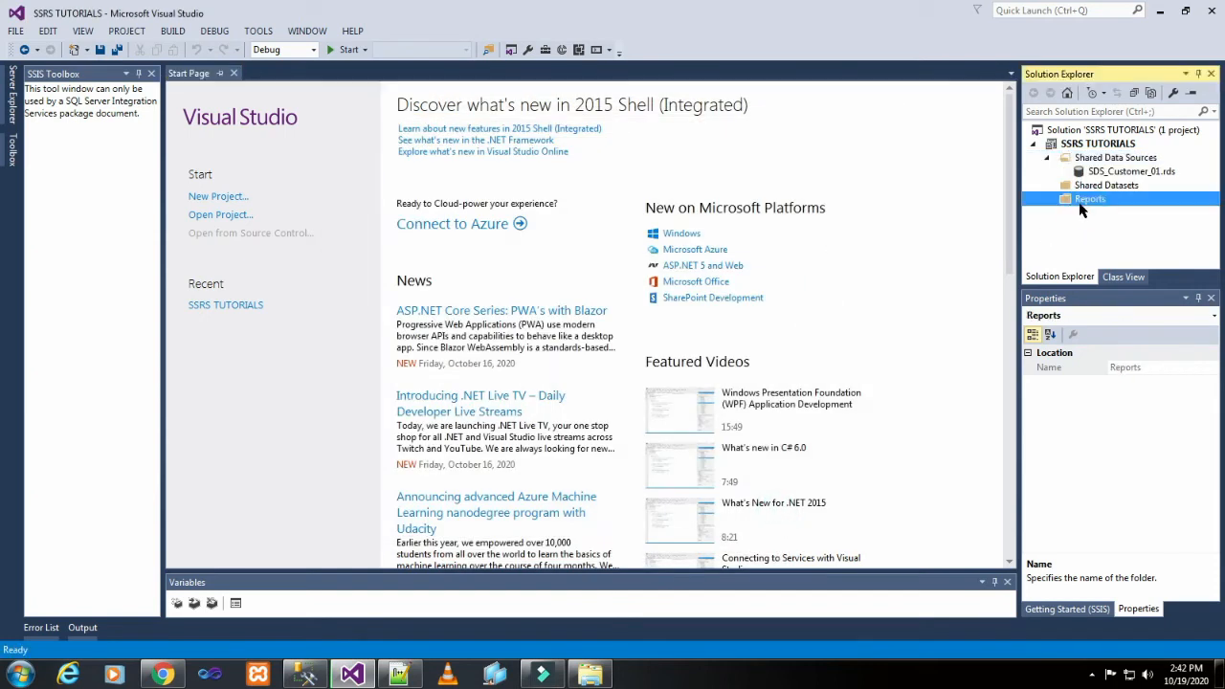
right_click(1080, 209)
mouse_move(1044, 233)
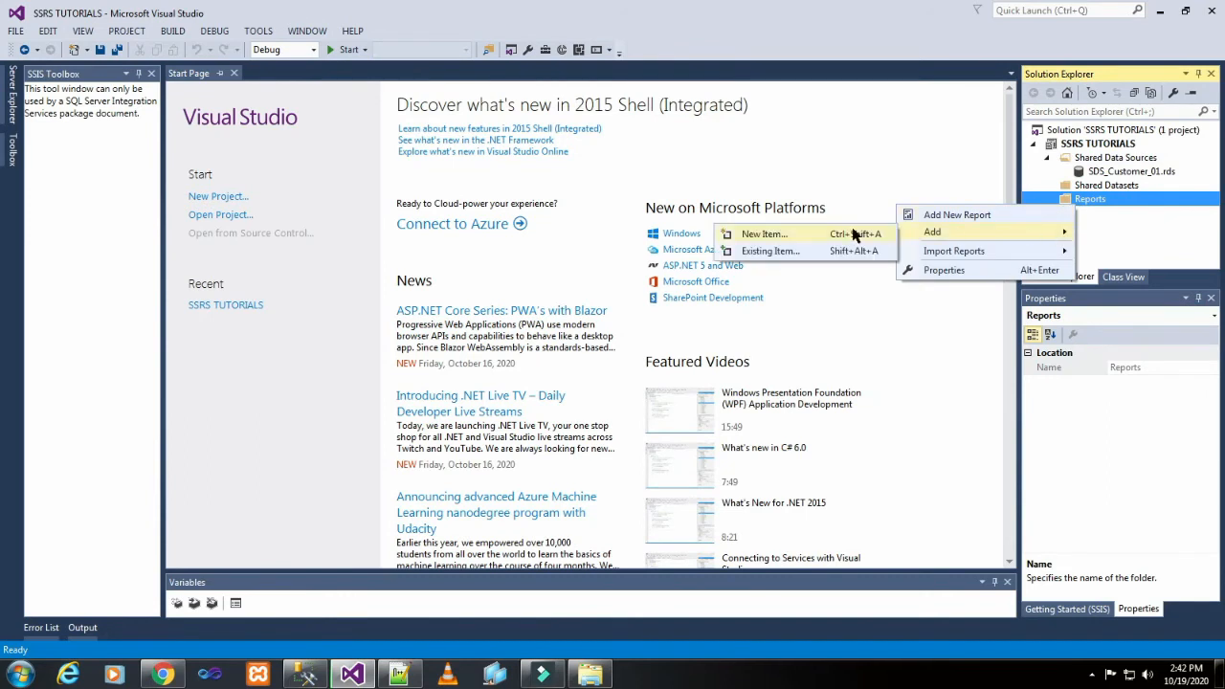
left_click(854, 234)
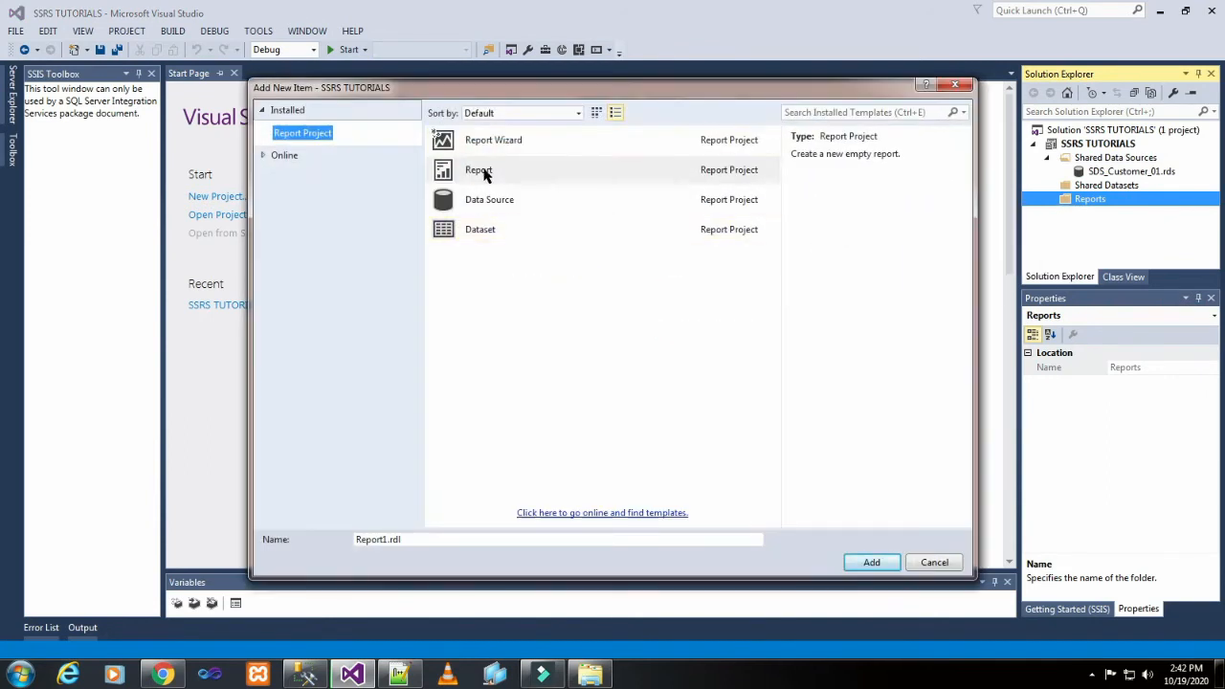
left_click(484, 173)
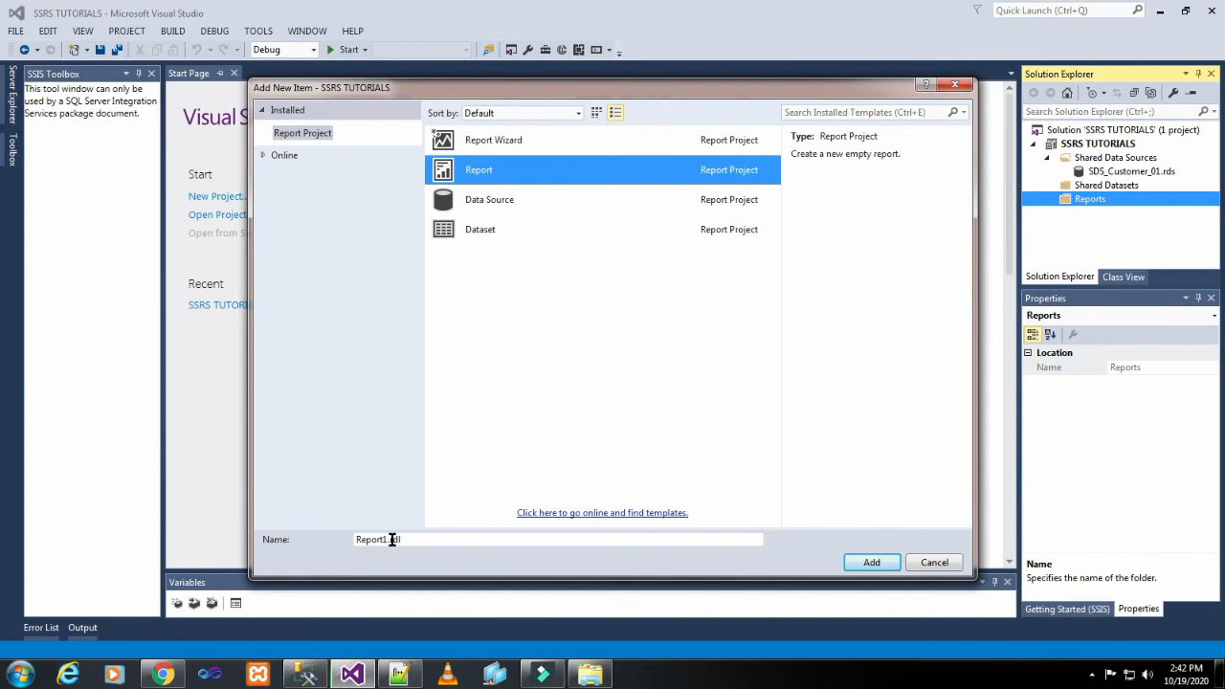
double_click(387, 539)
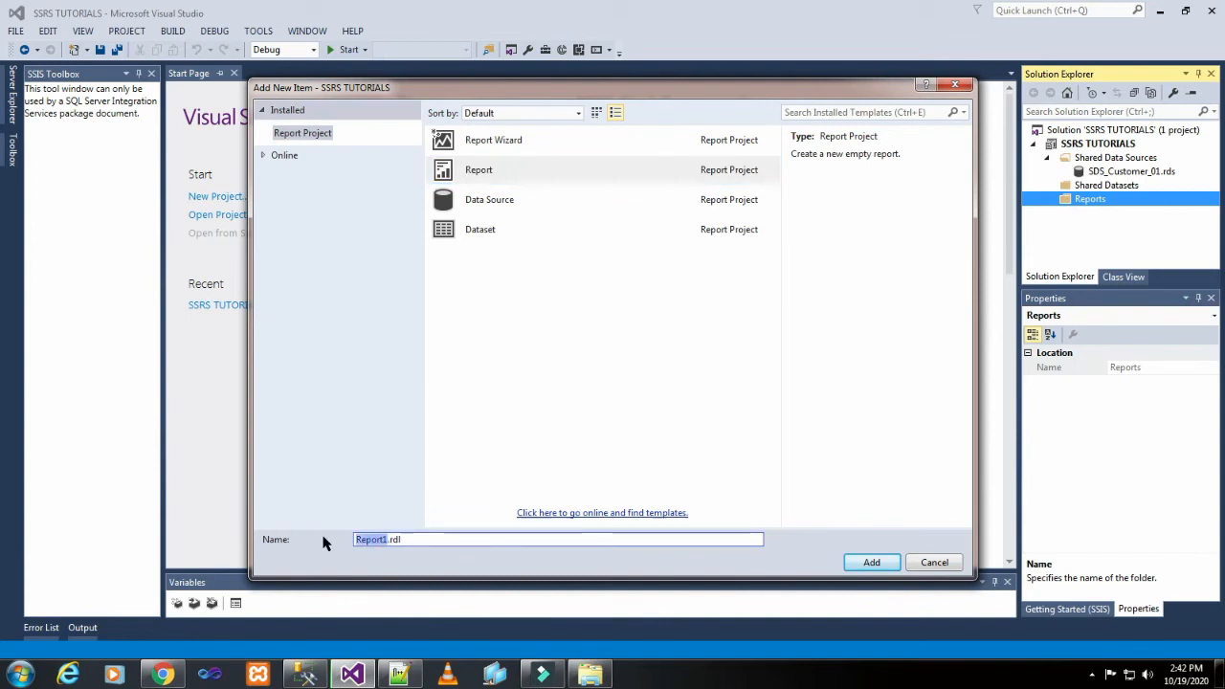
type("LineCha")
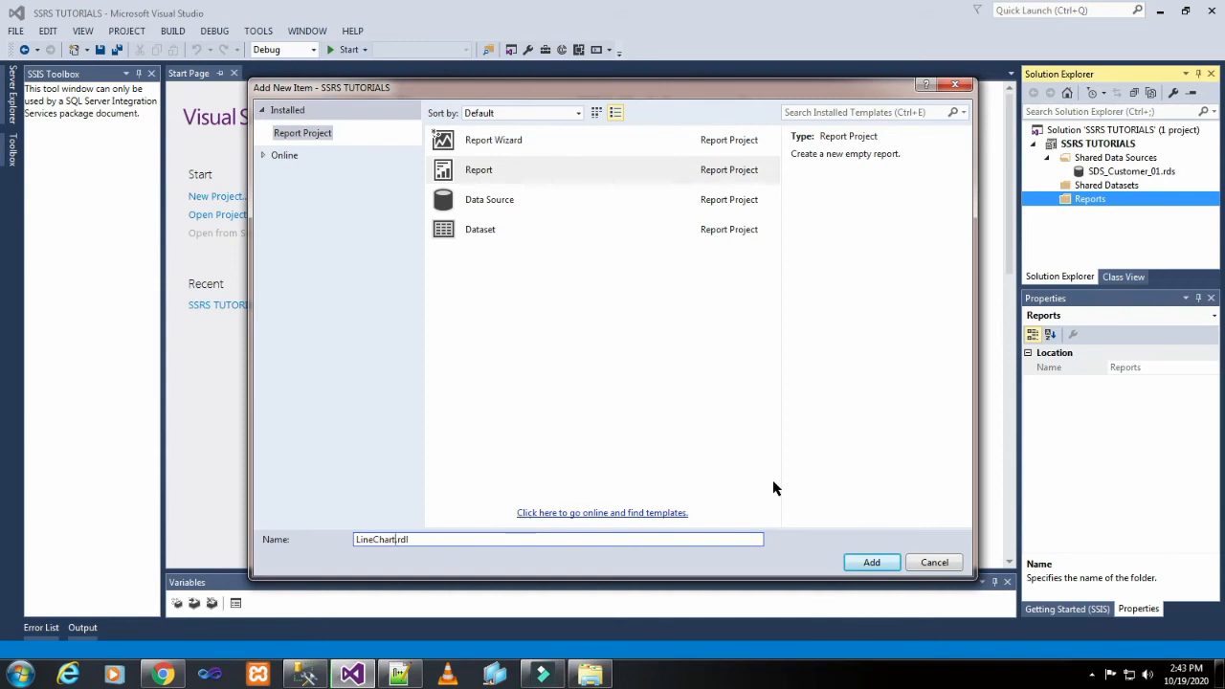
left_click(872, 563)
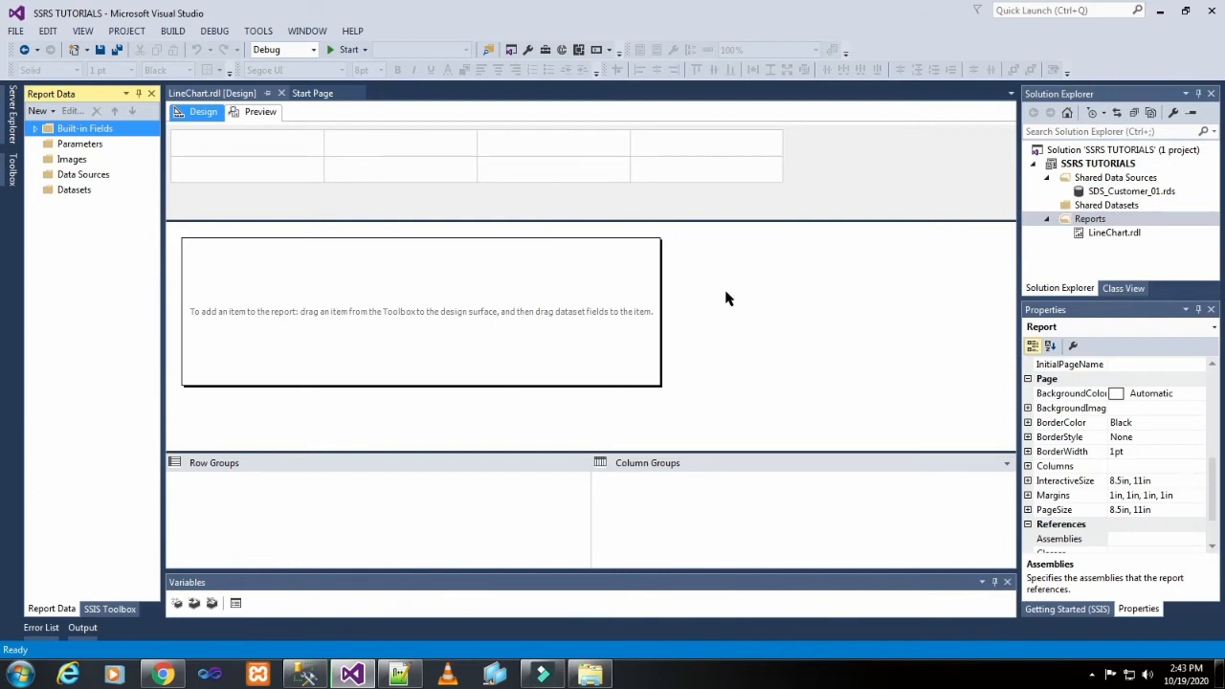
Add a data source to the LineChart report and name it DS_Customer_01.
left_click(87, 177)
right_click(87, 177)
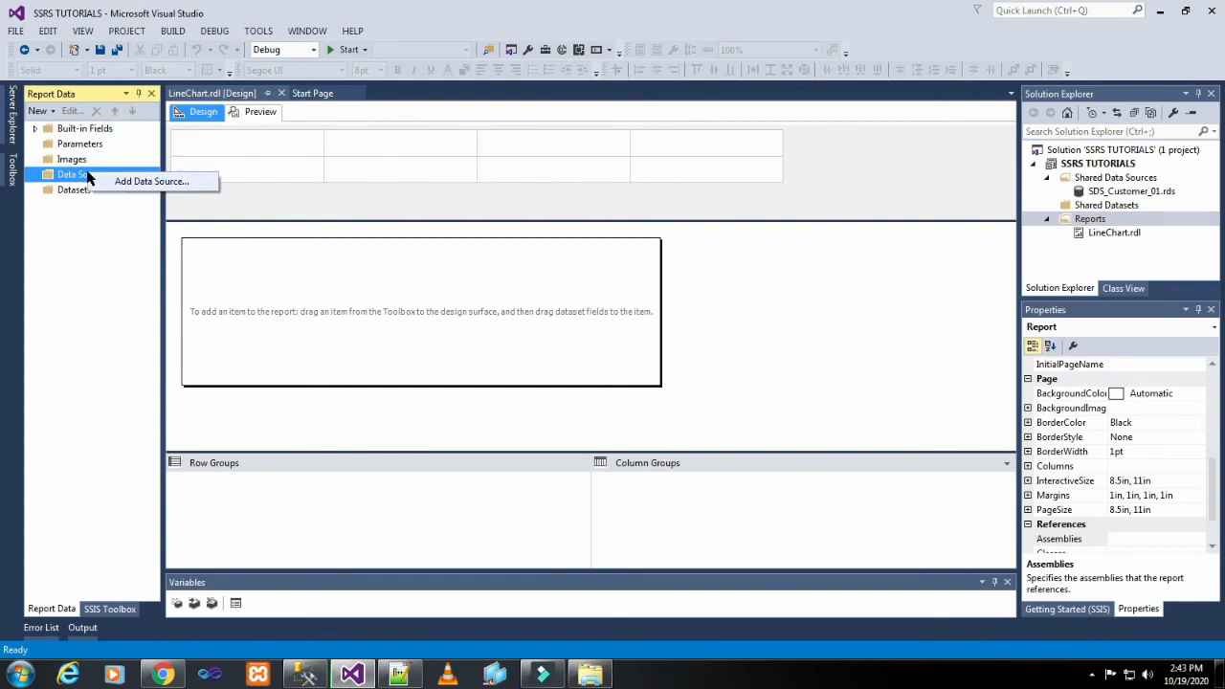
left_click(118, 184)
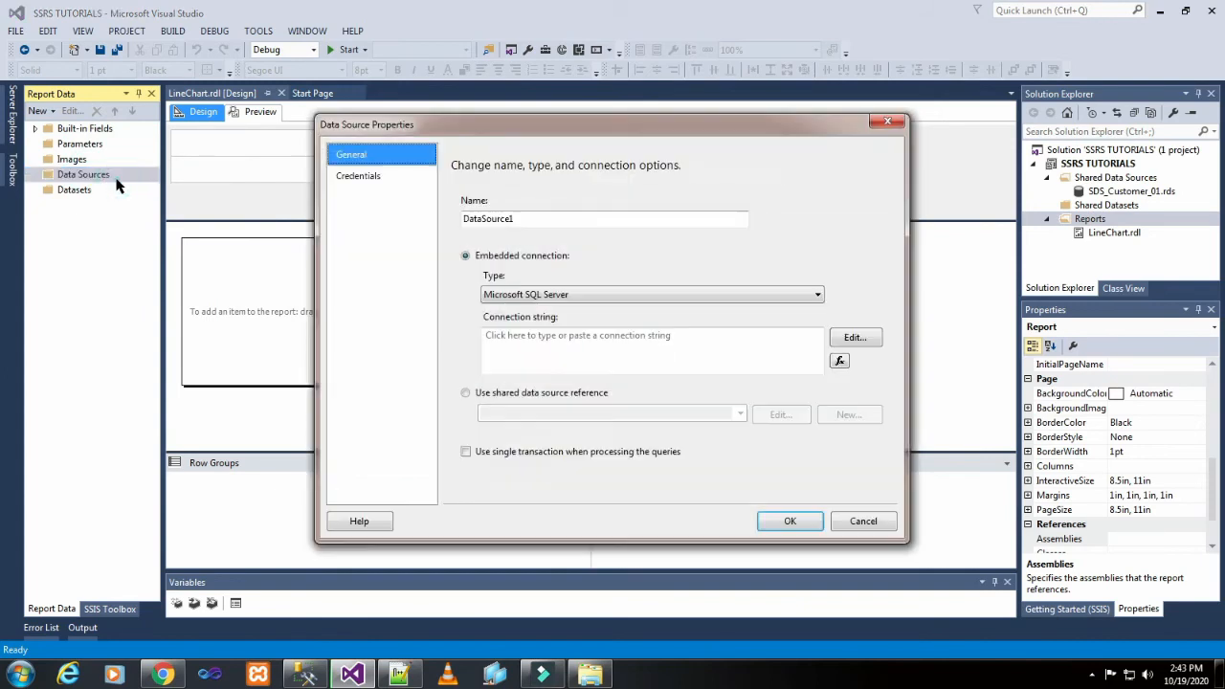
double_click(533, 216)
type("D")
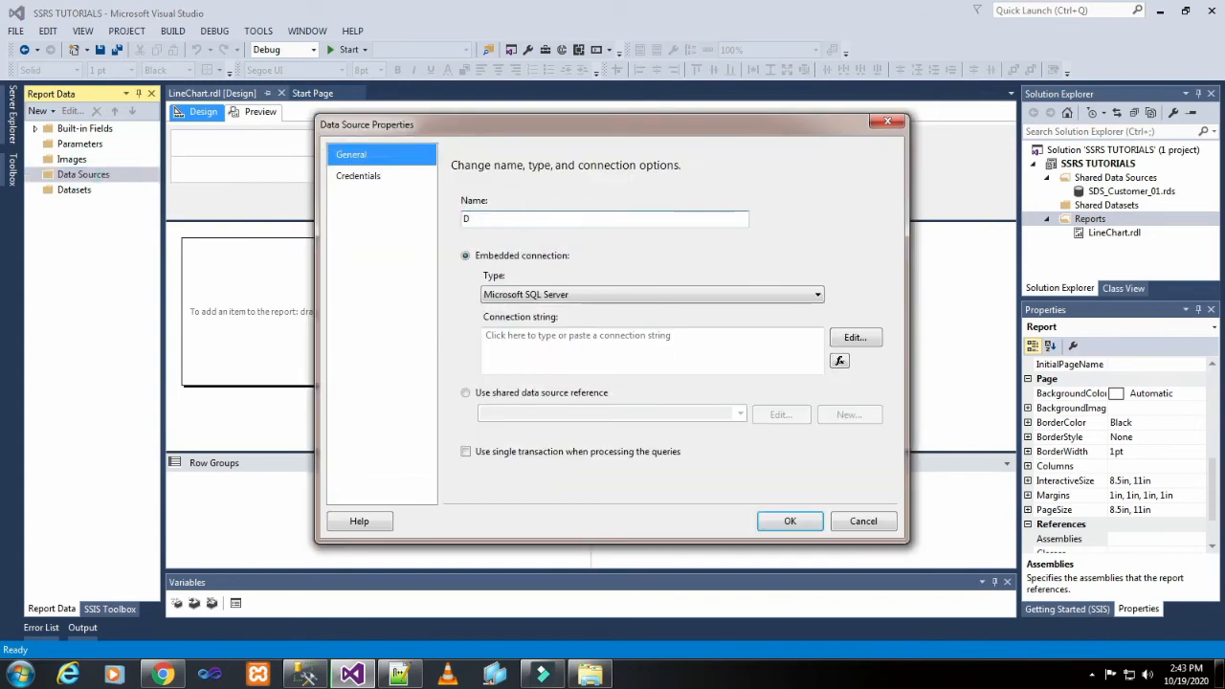
type("S_Customer_01")
Link the report's data source to the shared data source SDS_Customer_01 and save it.
left_click(598, 393)
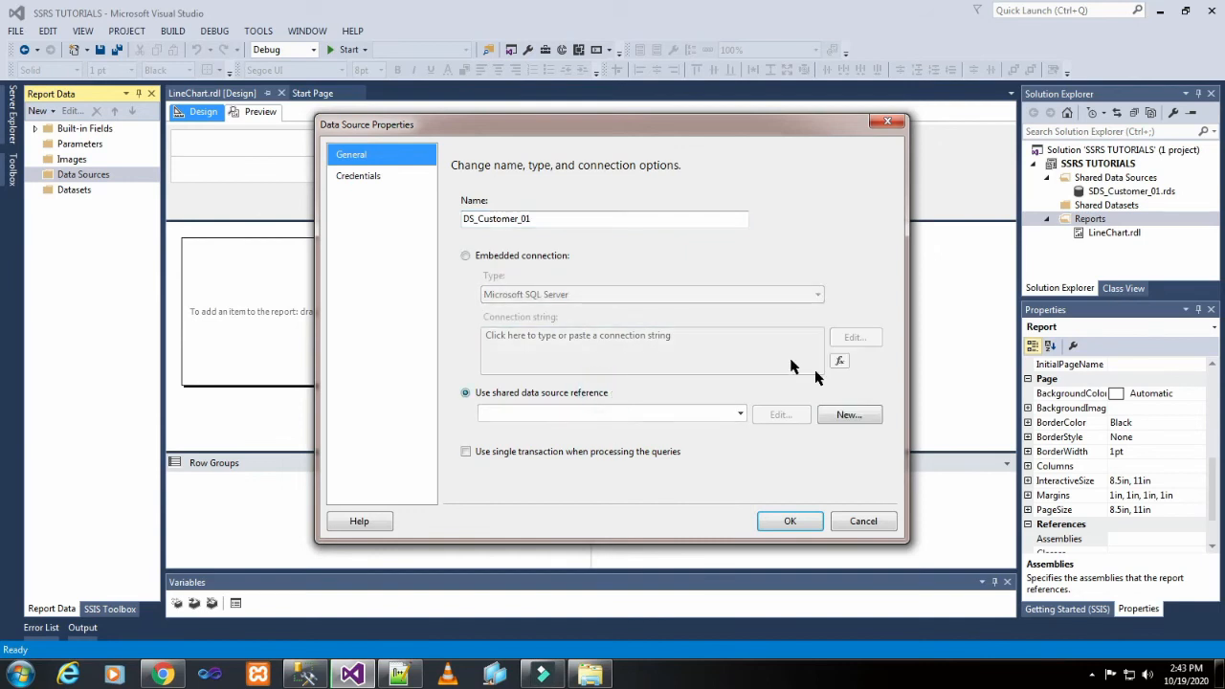
left_click(739, 414)
left_click(687, 433)
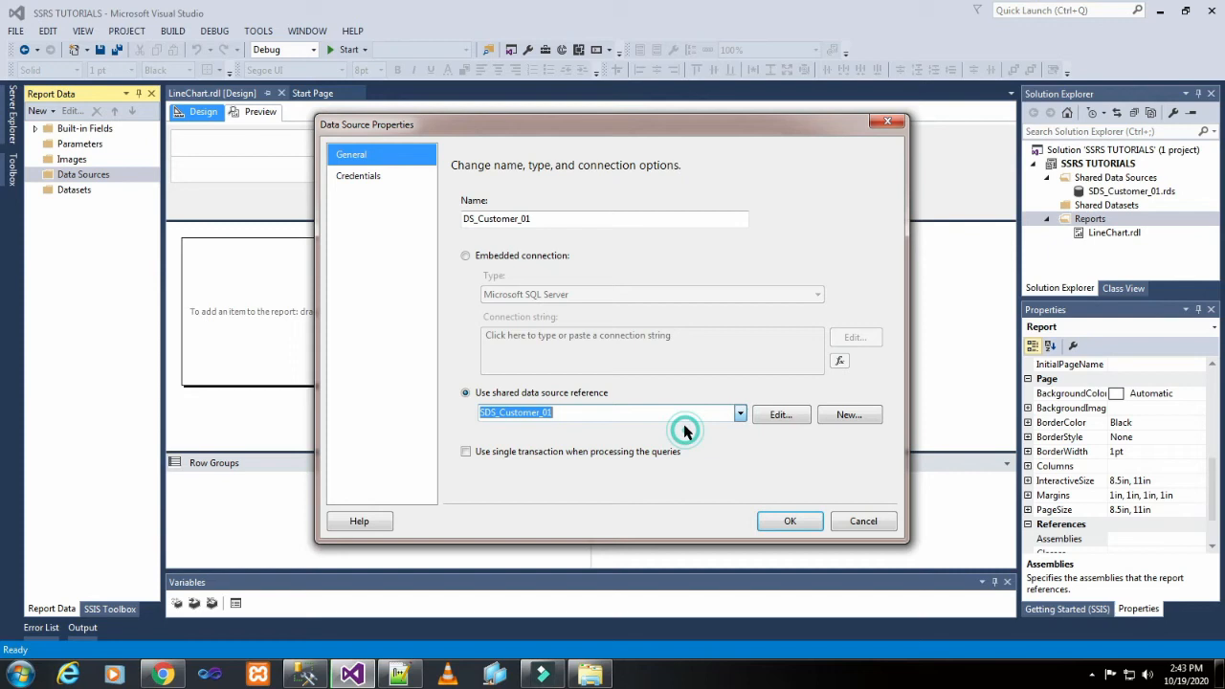
left_click(786, 520)
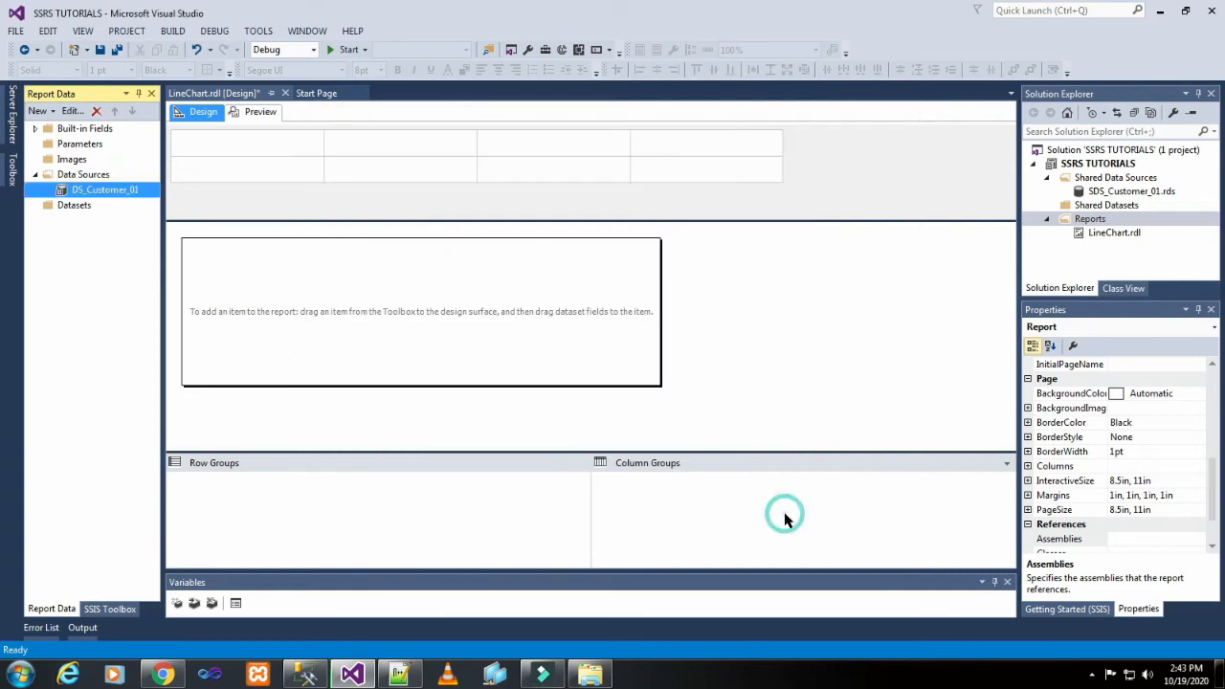
Add a dataset to the report and name it DSet_LineChart.
right_click(82, 209)
left_click(103, 218)
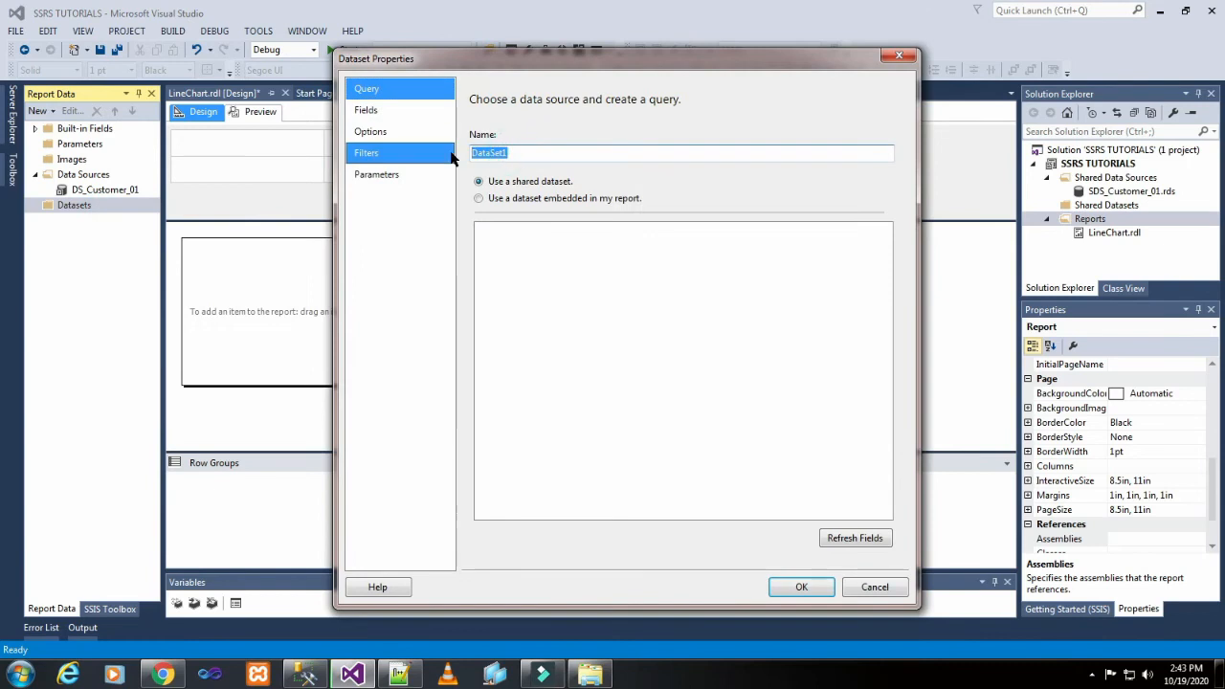
type("DSet_LineChart")
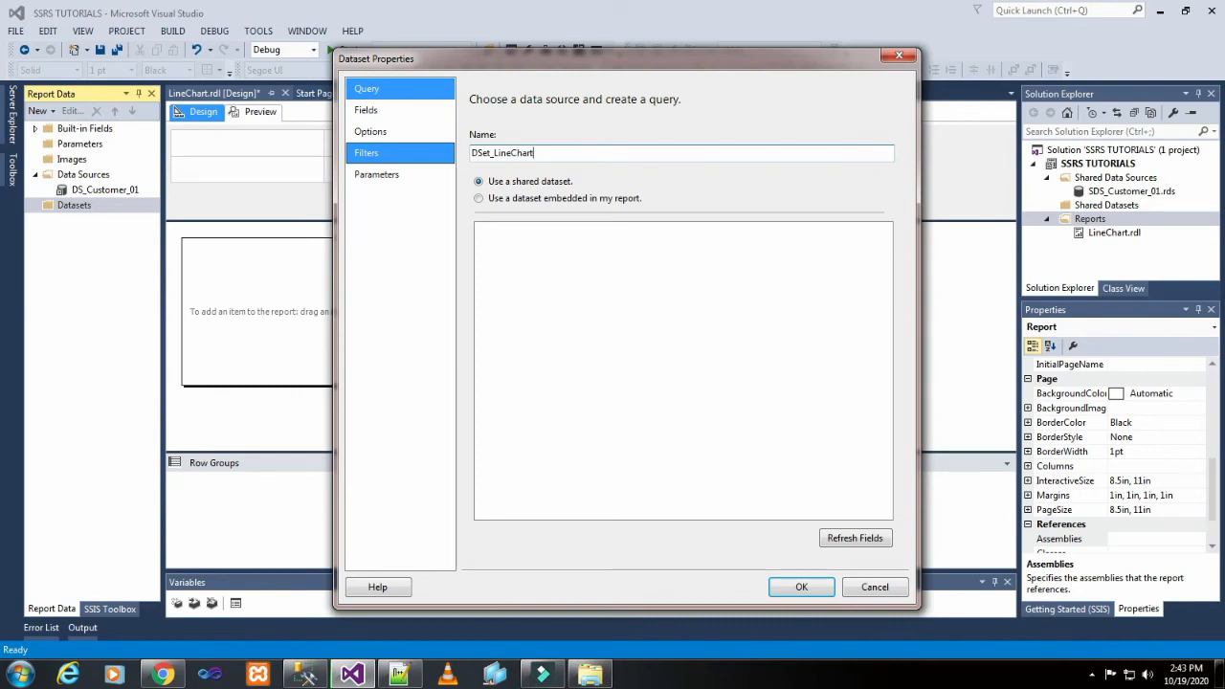
Make the dataset embedded in the report and set its data source to DS_Customer_01.
left_click(587, 200)
left_click(636, 247)
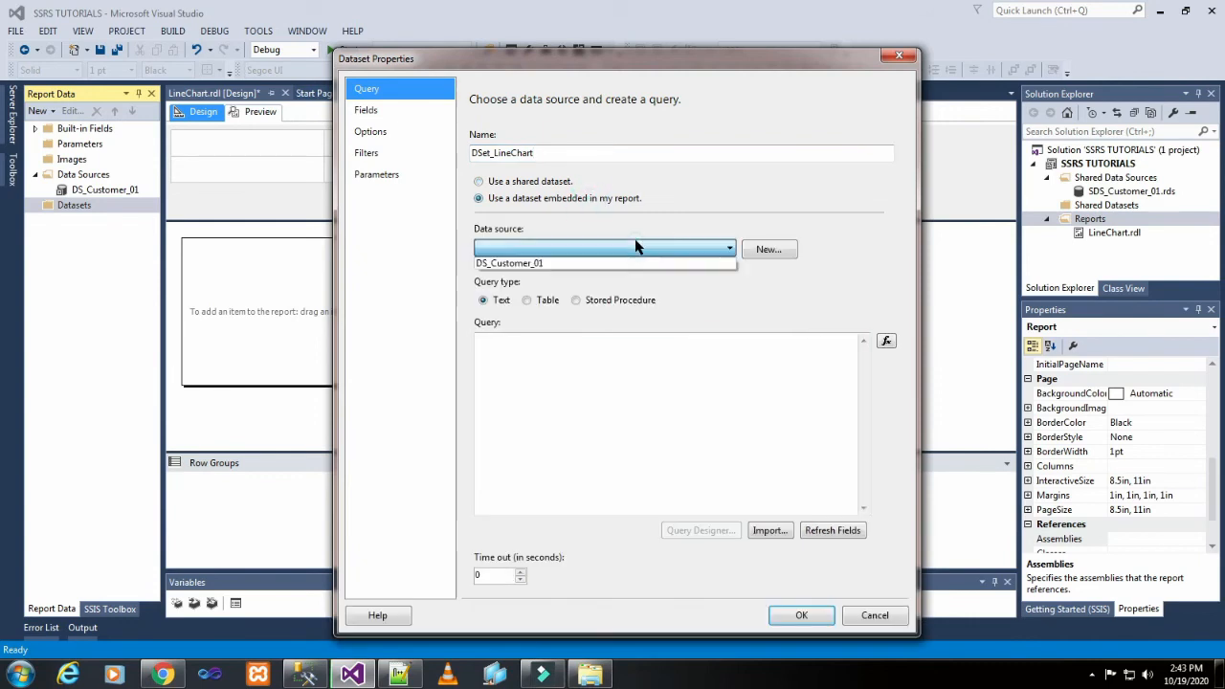
left_click(622, 264)
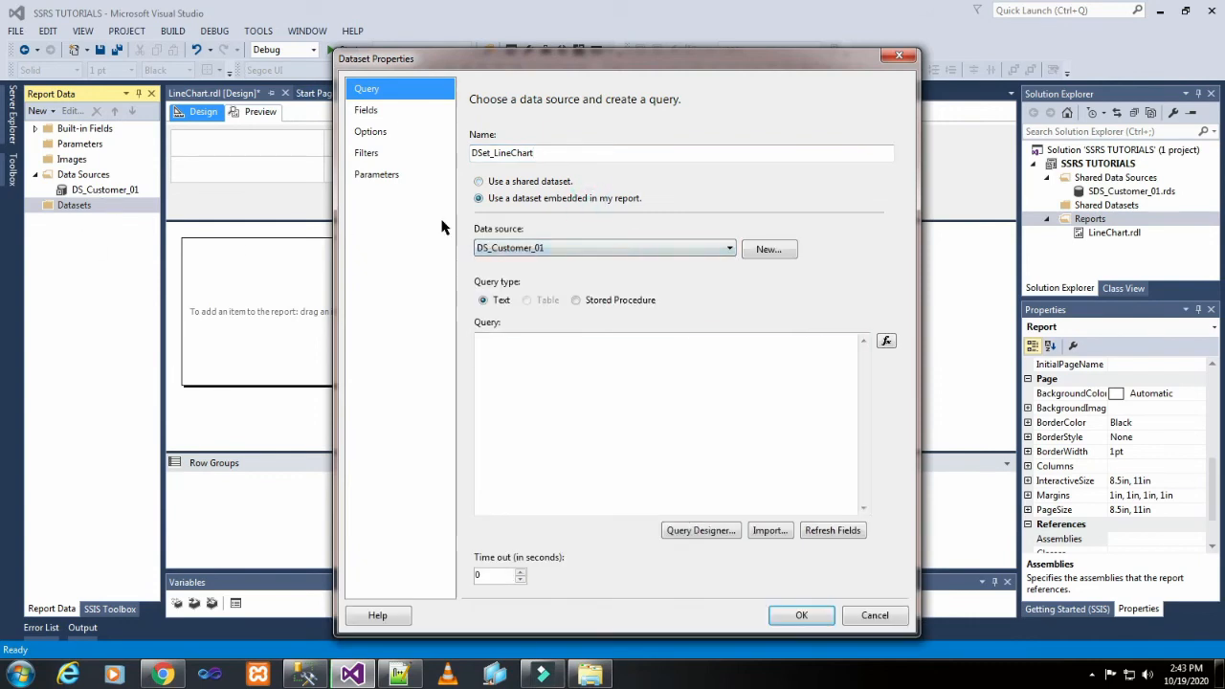
Switch to SQL Server Management Studio and copy the full SELECT query on the Customer_01 table.
left_click(561, 380)
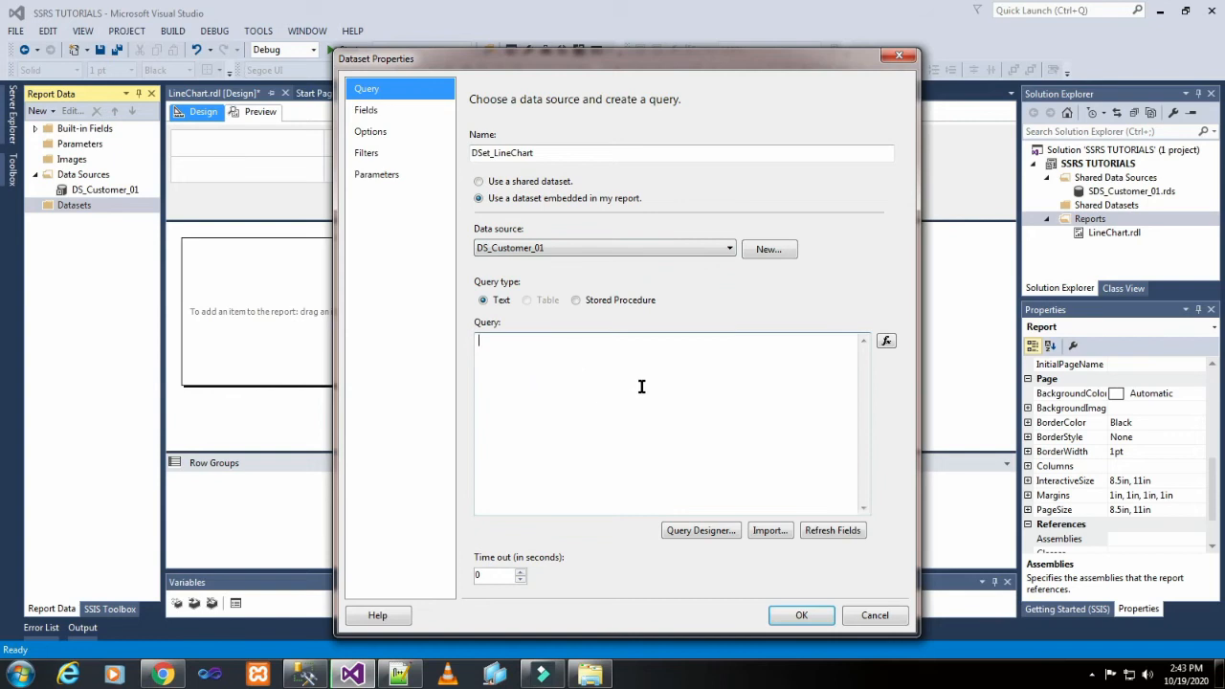
left_click(303, 676)
left_click_drag(542, 236, 337, 108)
right_click(350, 110)
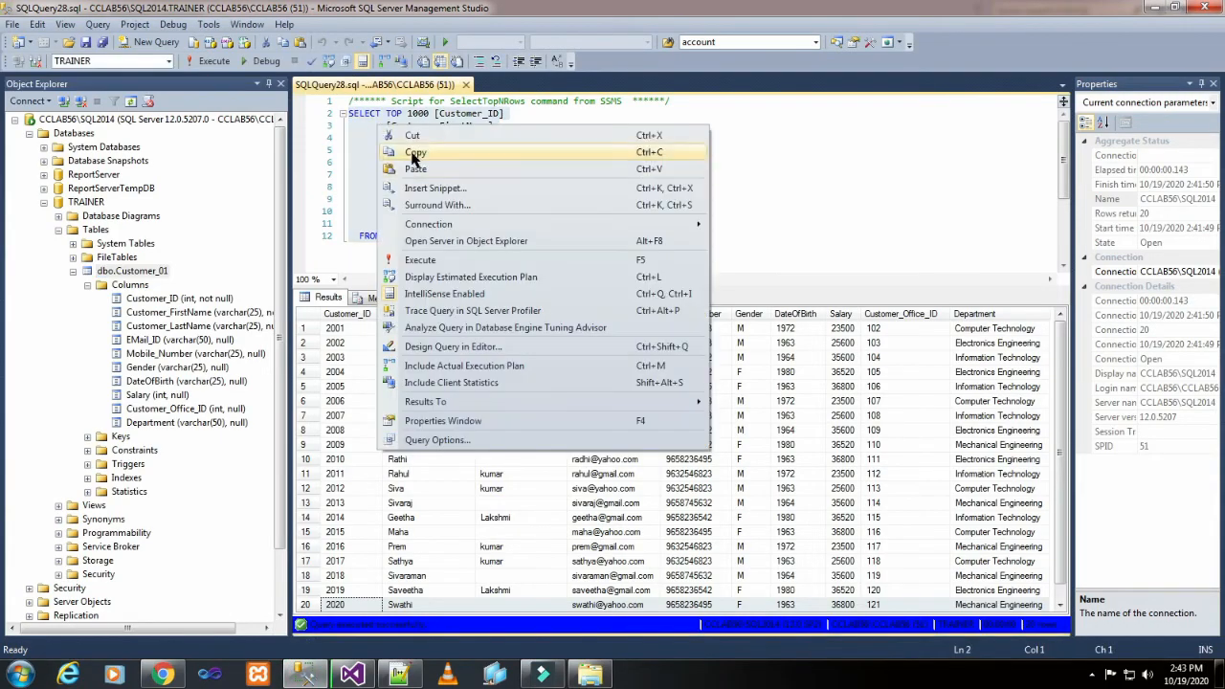
left_click(415, 155)
Back in Visual Studio, paste the copied SELECT statement as the DSet_LineChart query and save the dataset.
left_click(354, 676)
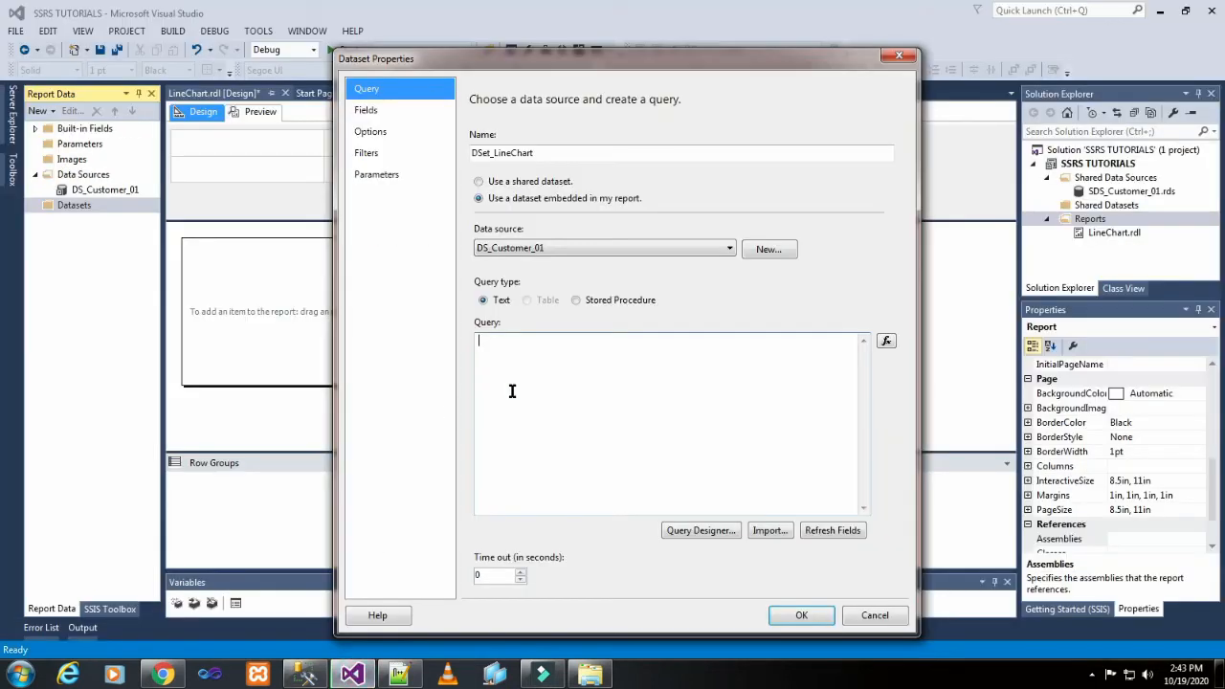
right_click(517, 390)
left_click(556, 457)
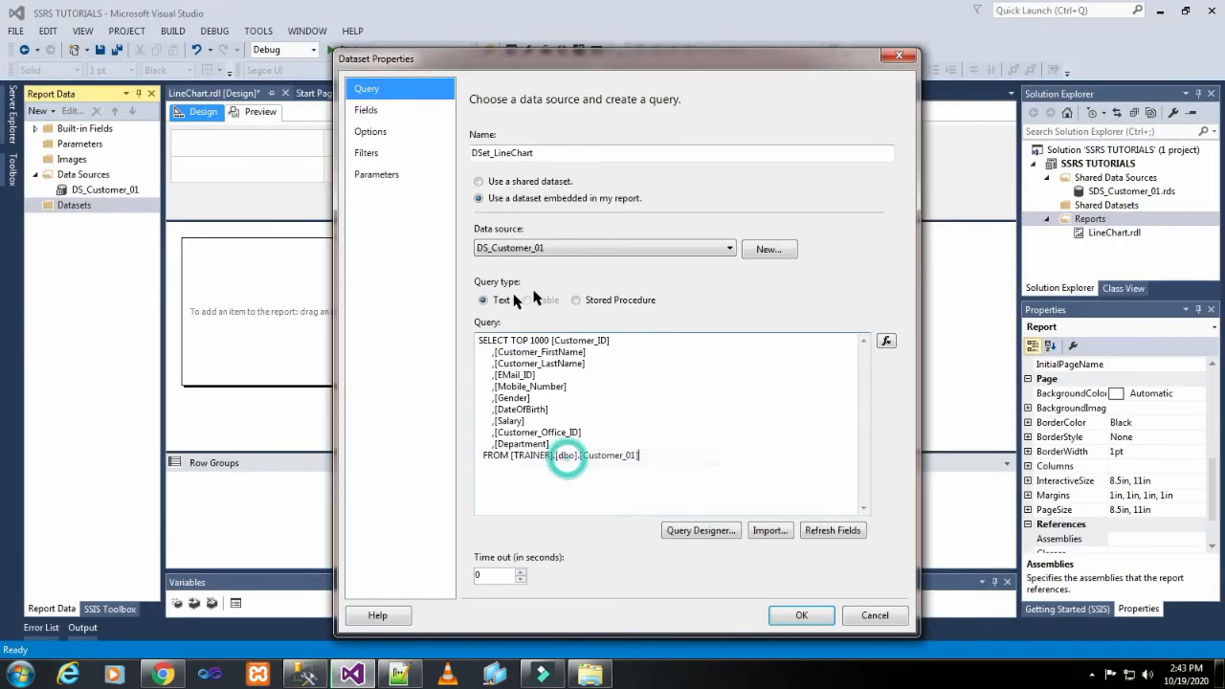
left_click(785, 615)
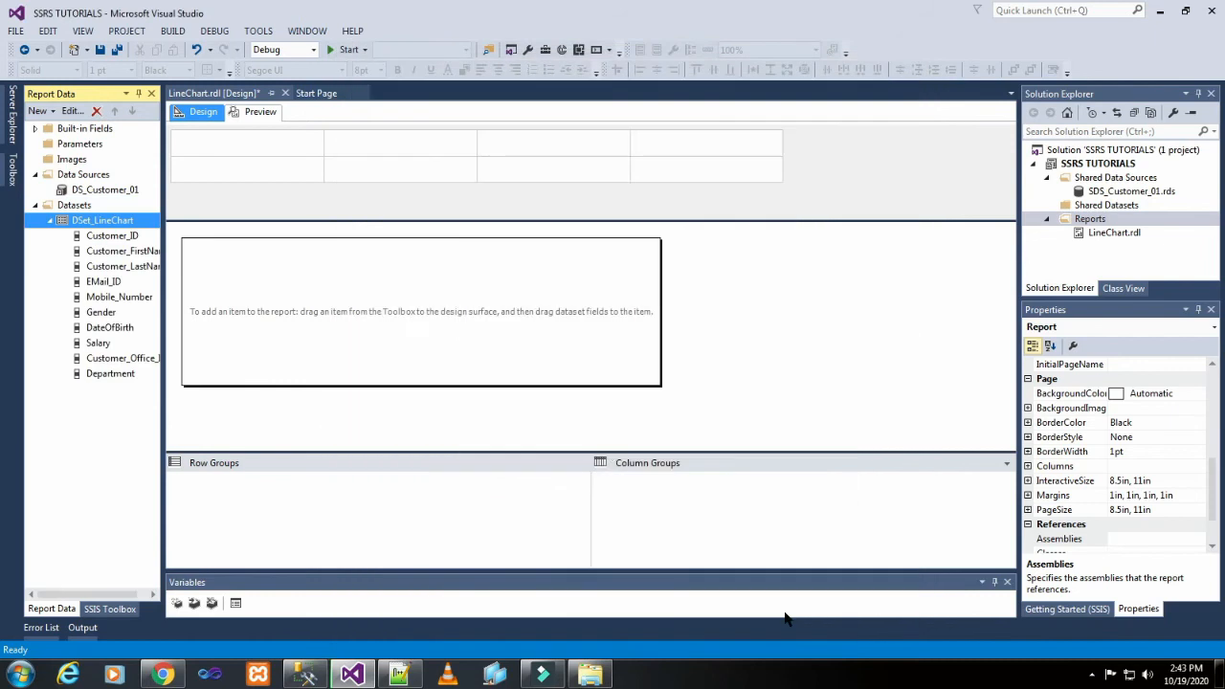
Shrink the grouping and parameters areas around the report body to give the design surface more room.
left_click(436, 308)
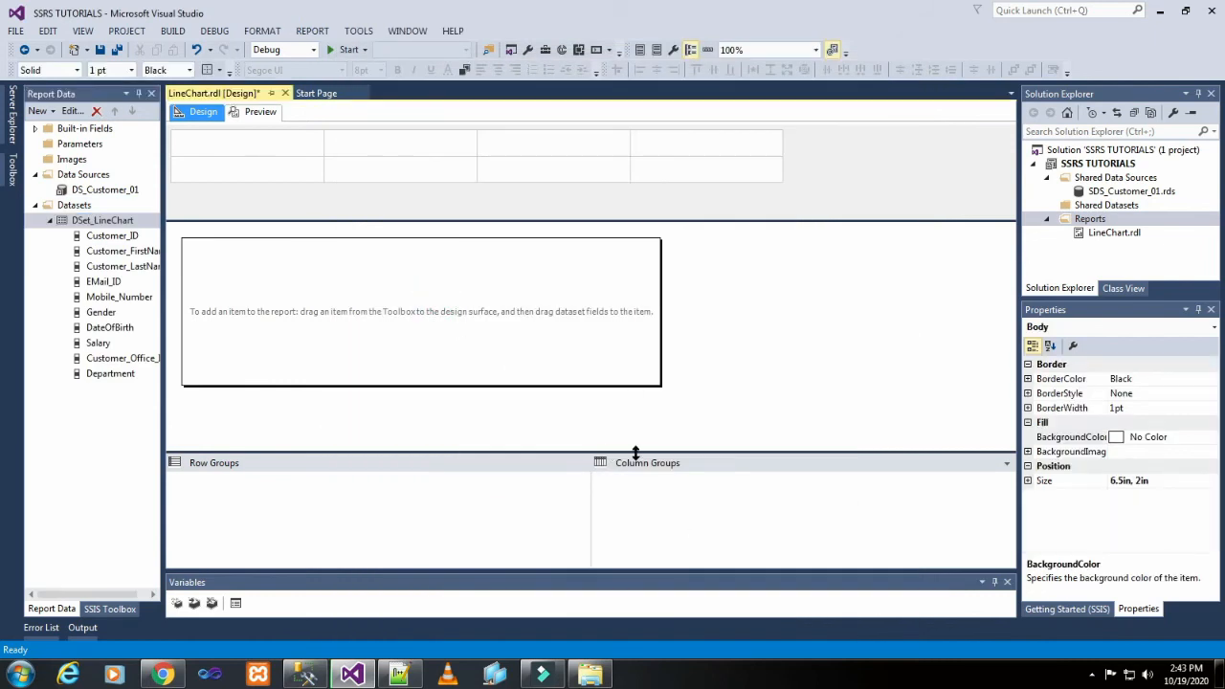
left_click_drag(634, 452, 647, 542)
left_click(773, 307)
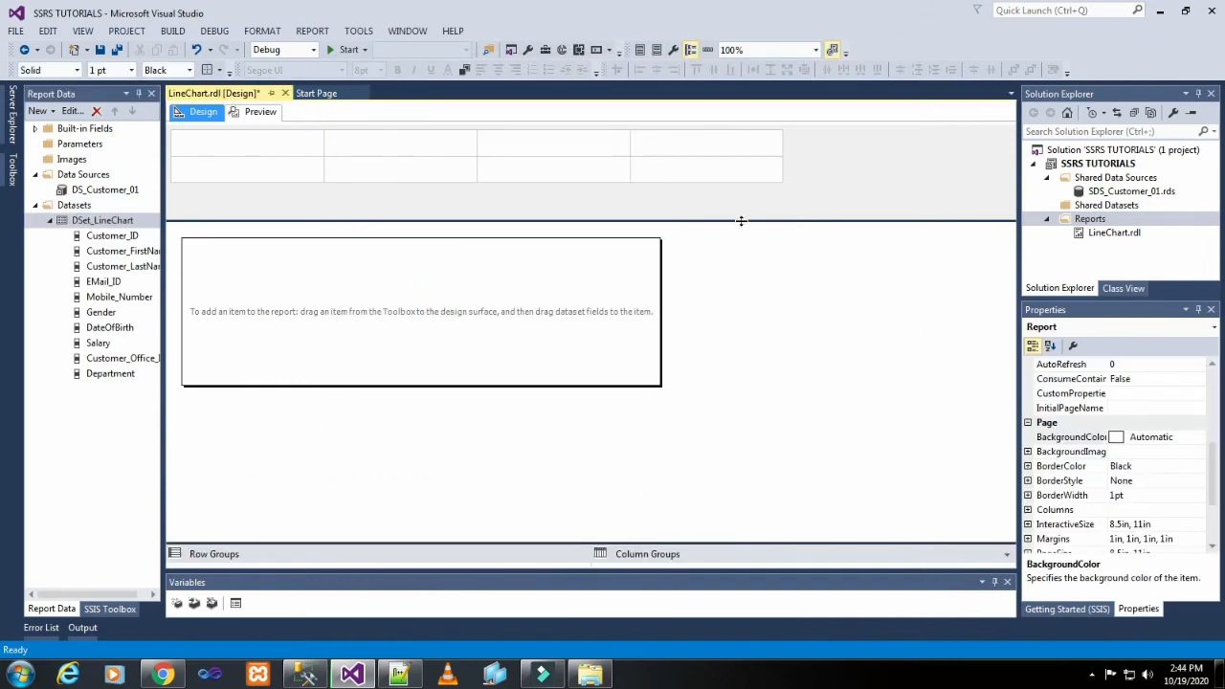
left_click_drag(741, 221, 735, 172)
Enlarge the report body to about 11.5 in wide by 4.35 in high.
left_click(462, 247)
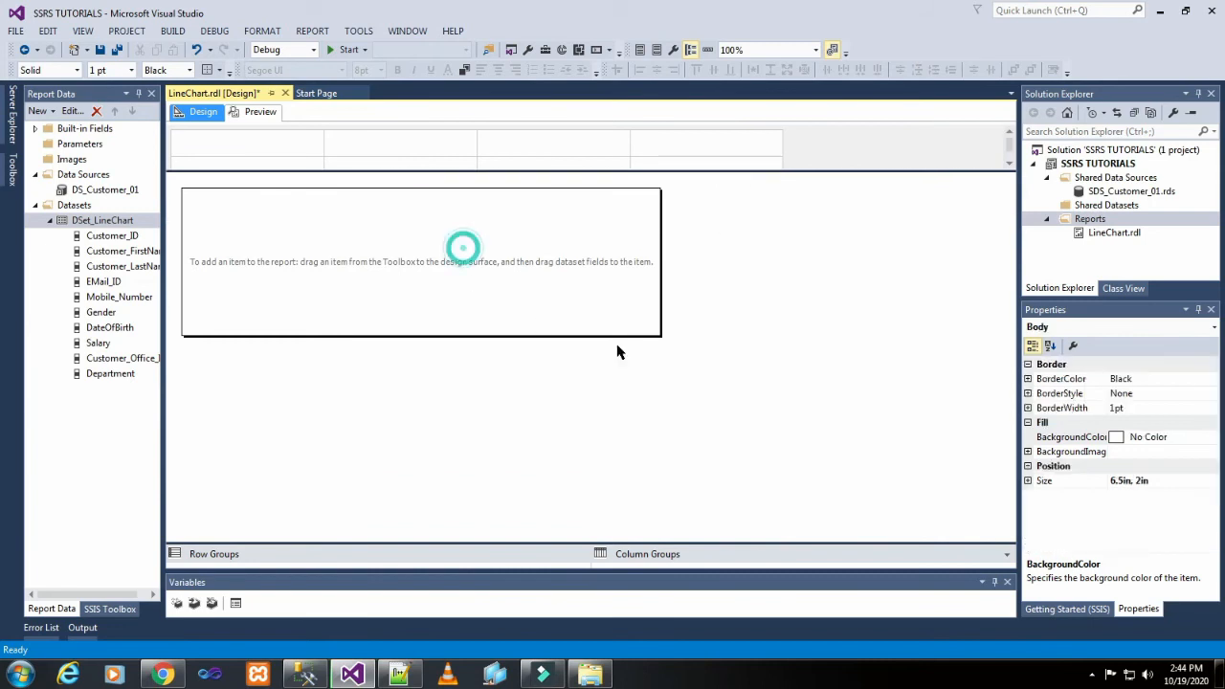
left_click_drag(658, 333, 976, 509)
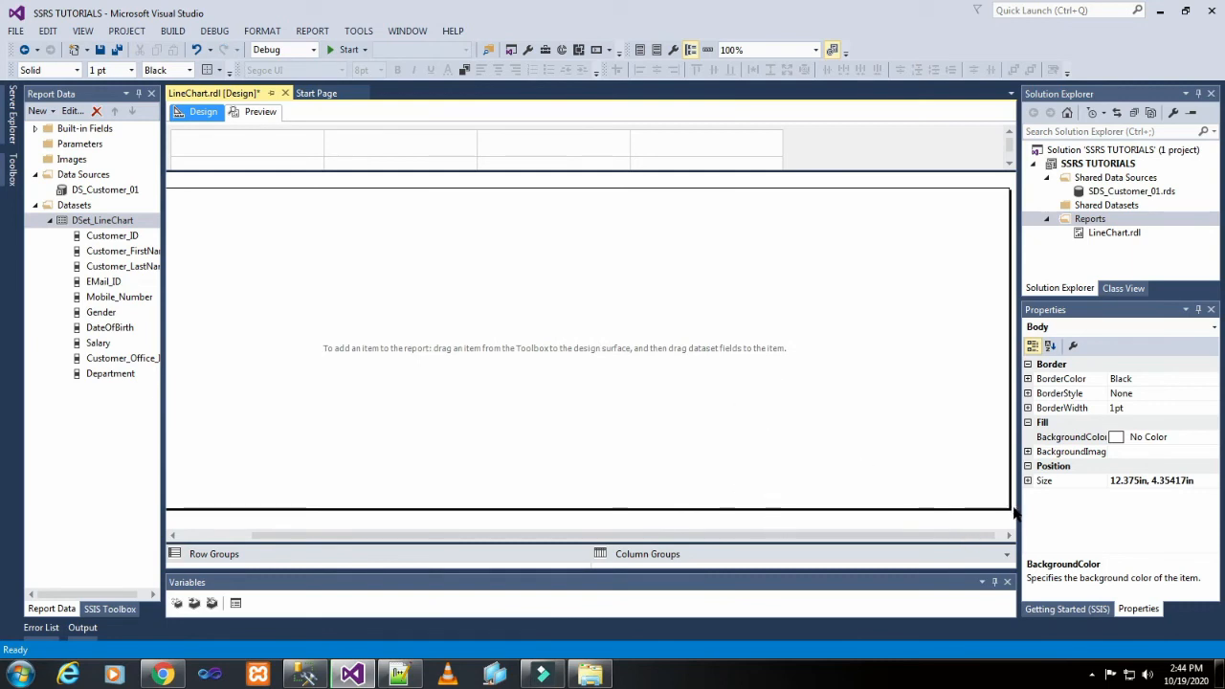
left_click_drag(1007, 505, 939, 457)
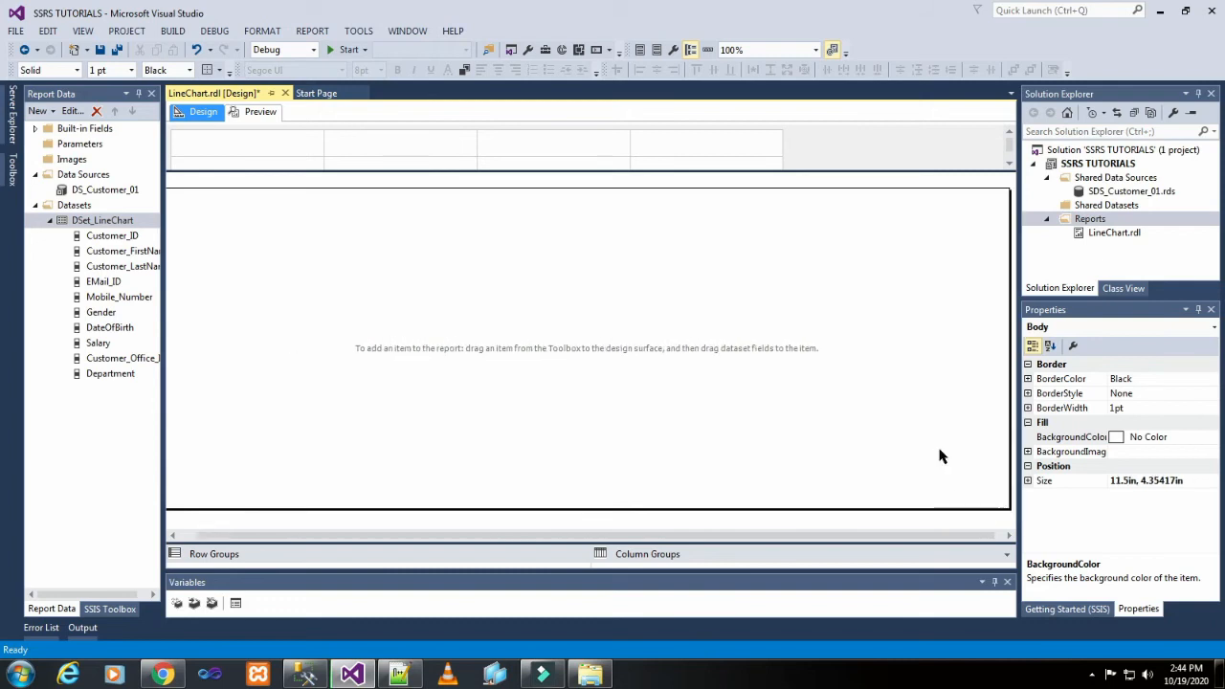
left_click(296, 308)
left_click_drag(477, 532, 418, 527)
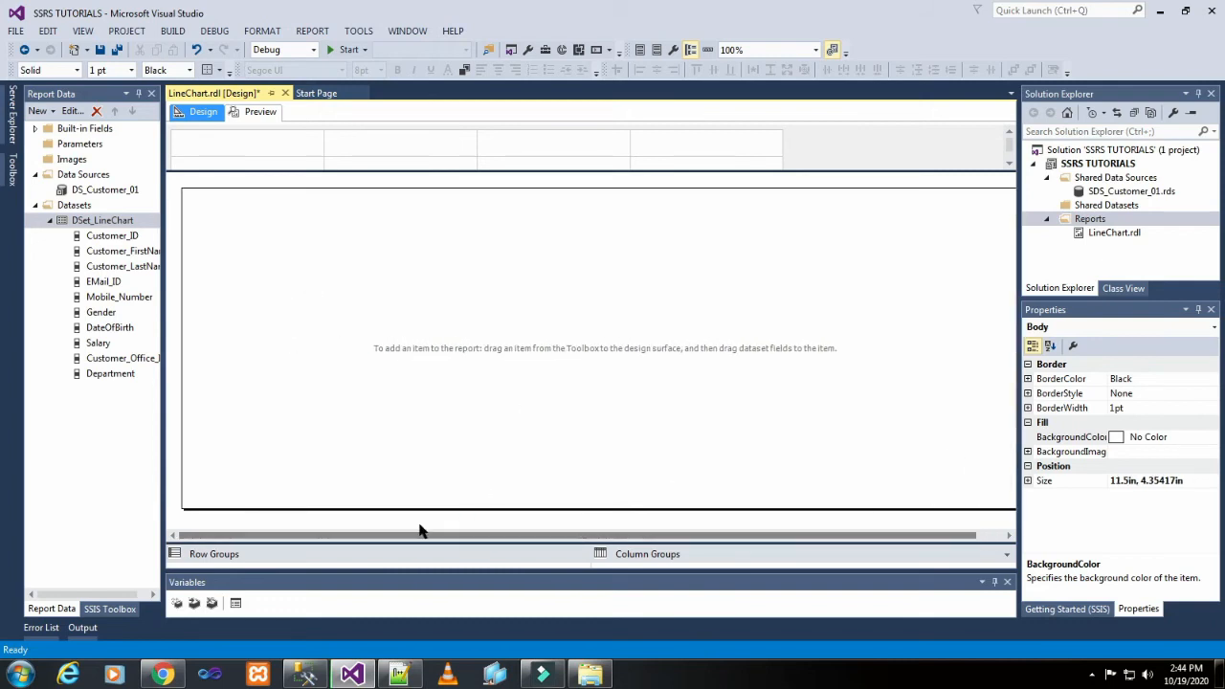
Insert a line chart with markers in the upper corner of the report body.
left_click(380, 316)
right_click(262, 270)
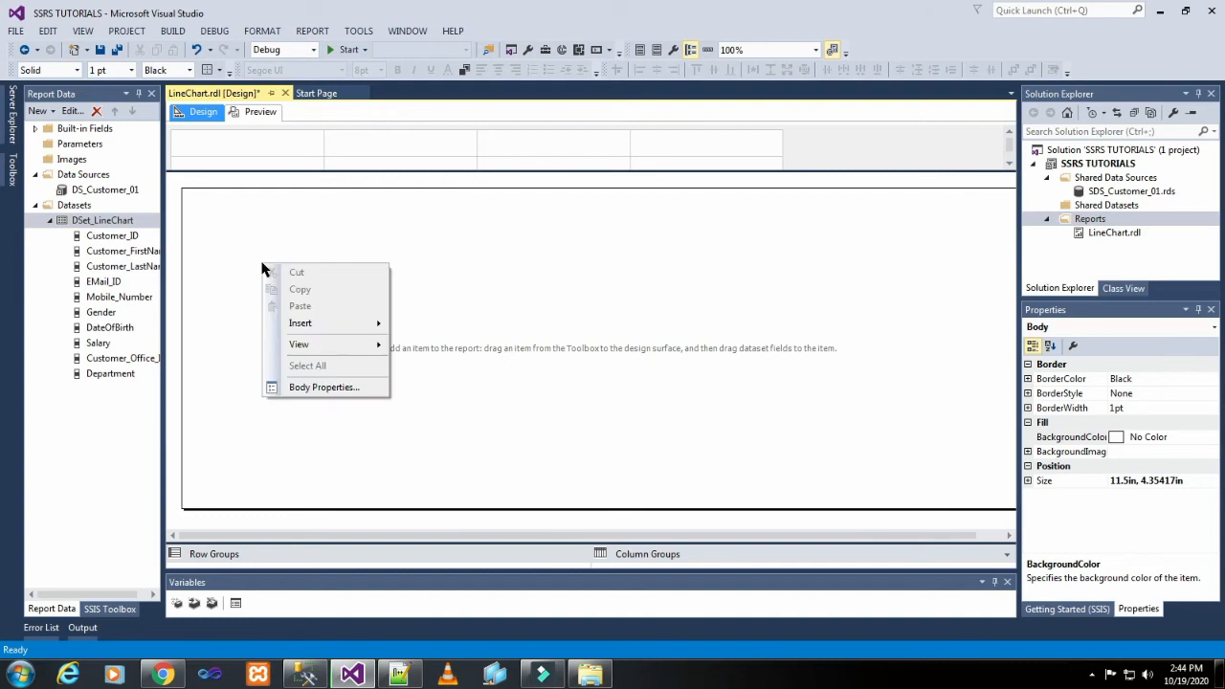
left_click(211, 240)
right_click(186, 208)
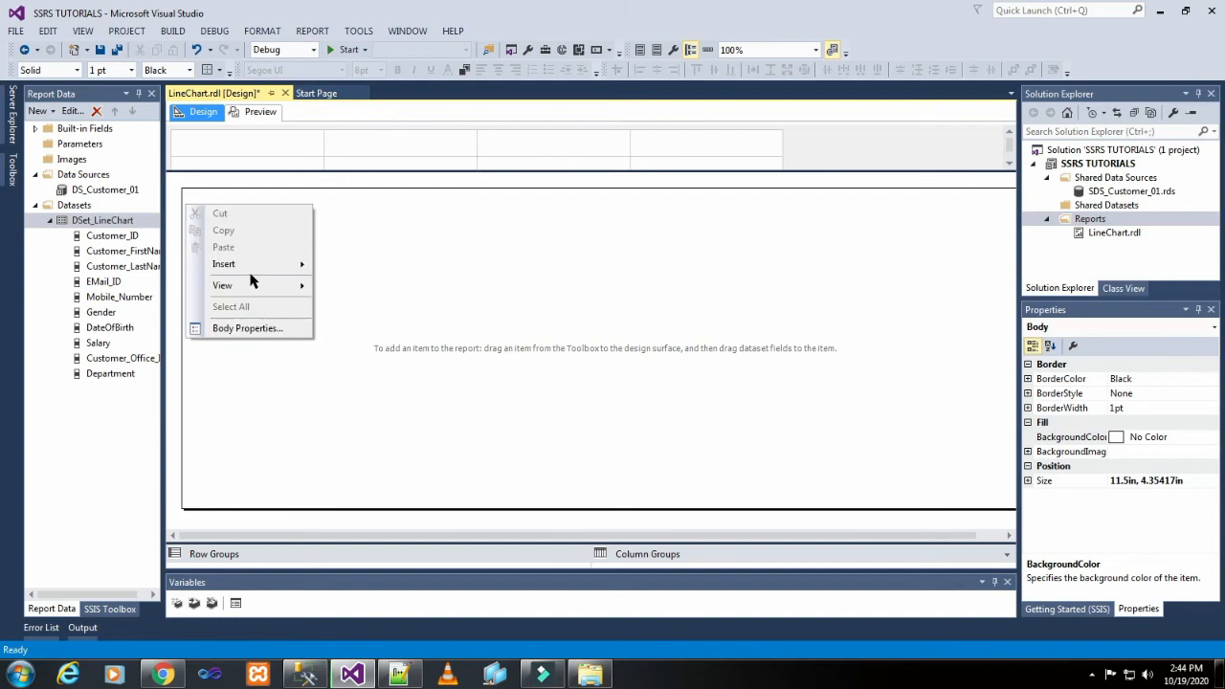
mouse_move(241, 265)
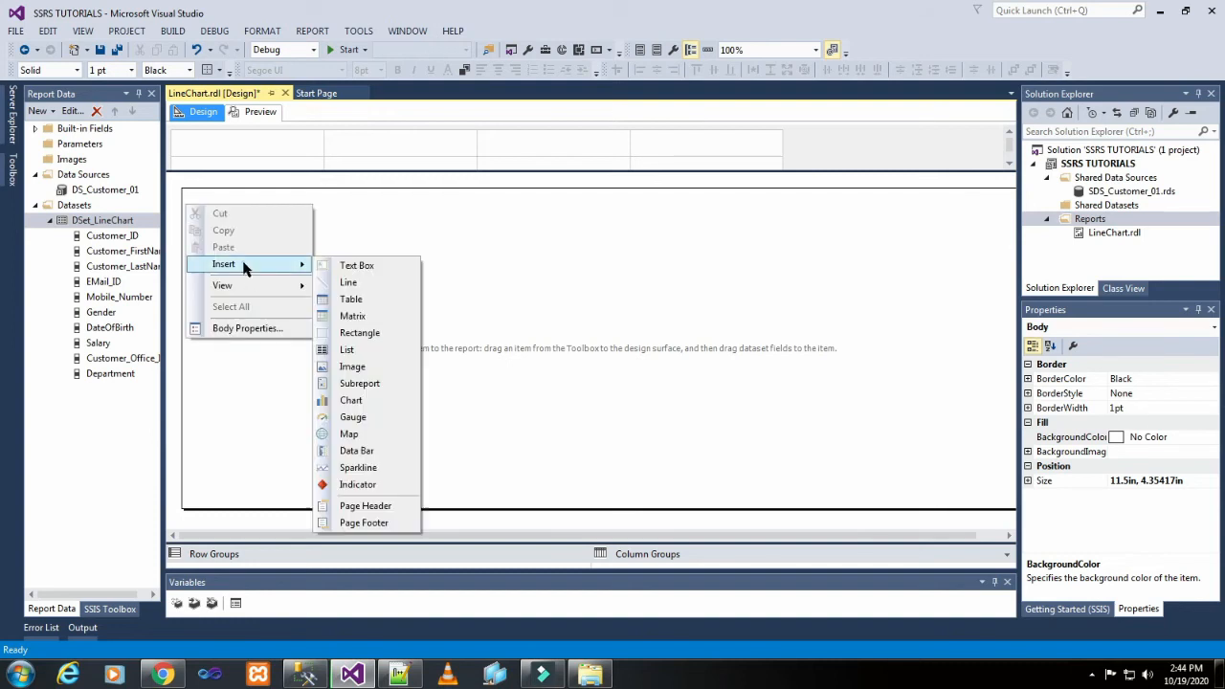
left_click(356, 400)
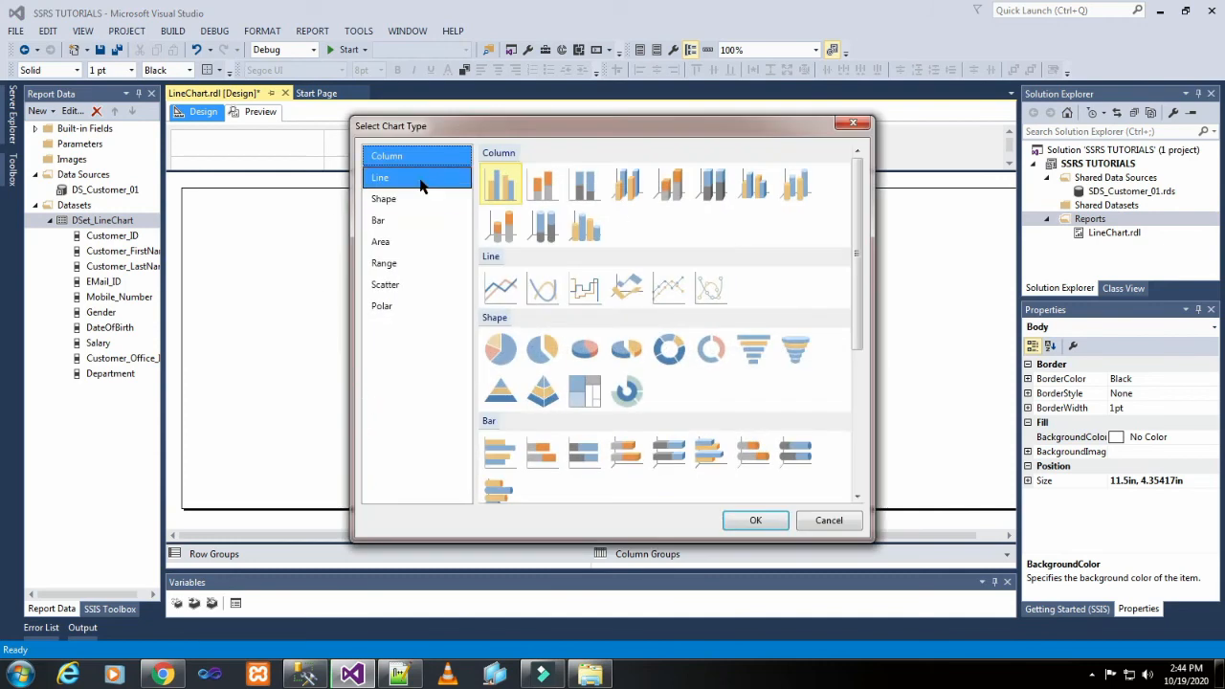
left_click(421, 181)
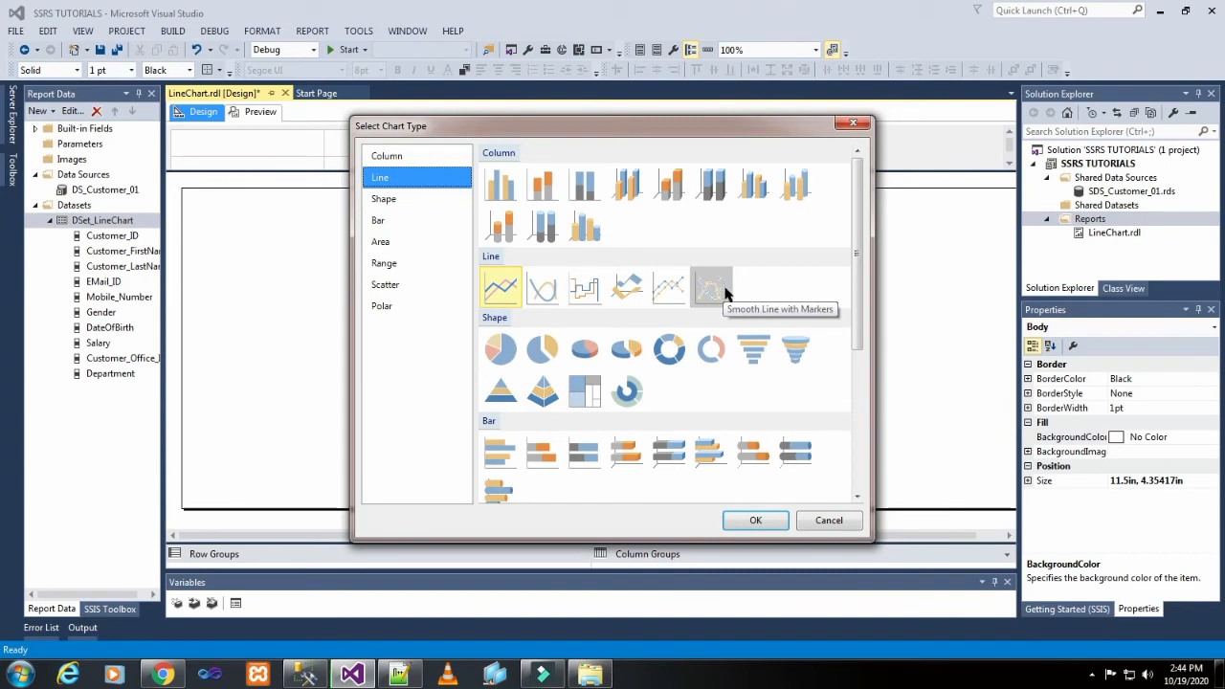
left_click(665, 297)
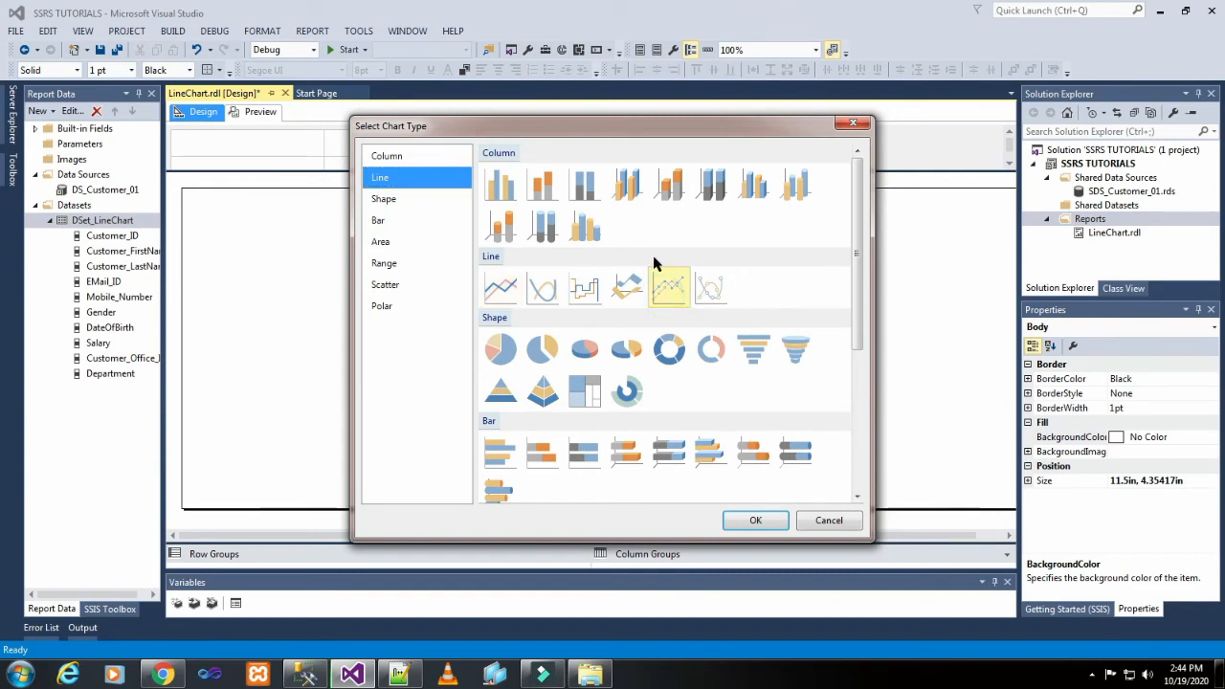
left_click(749, 521)
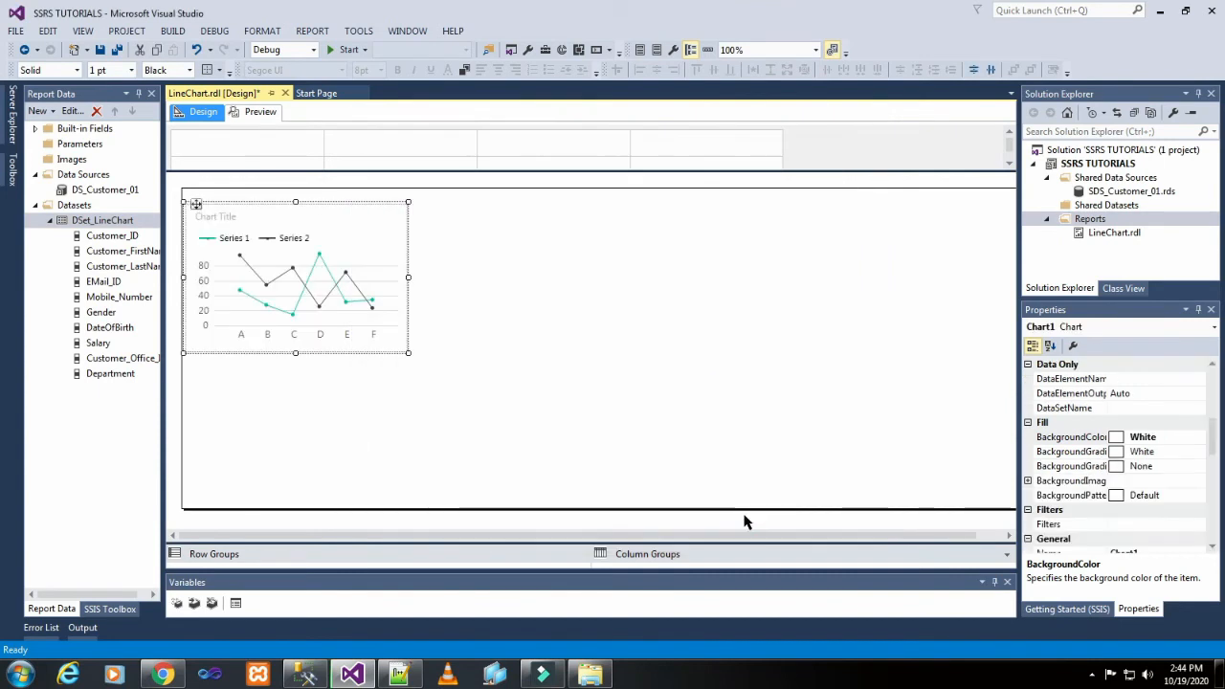
Enlarge the chart to nearly the full height of the report body, leaving free space beside it.
left_click(670, 307)
left_click(306, 291)
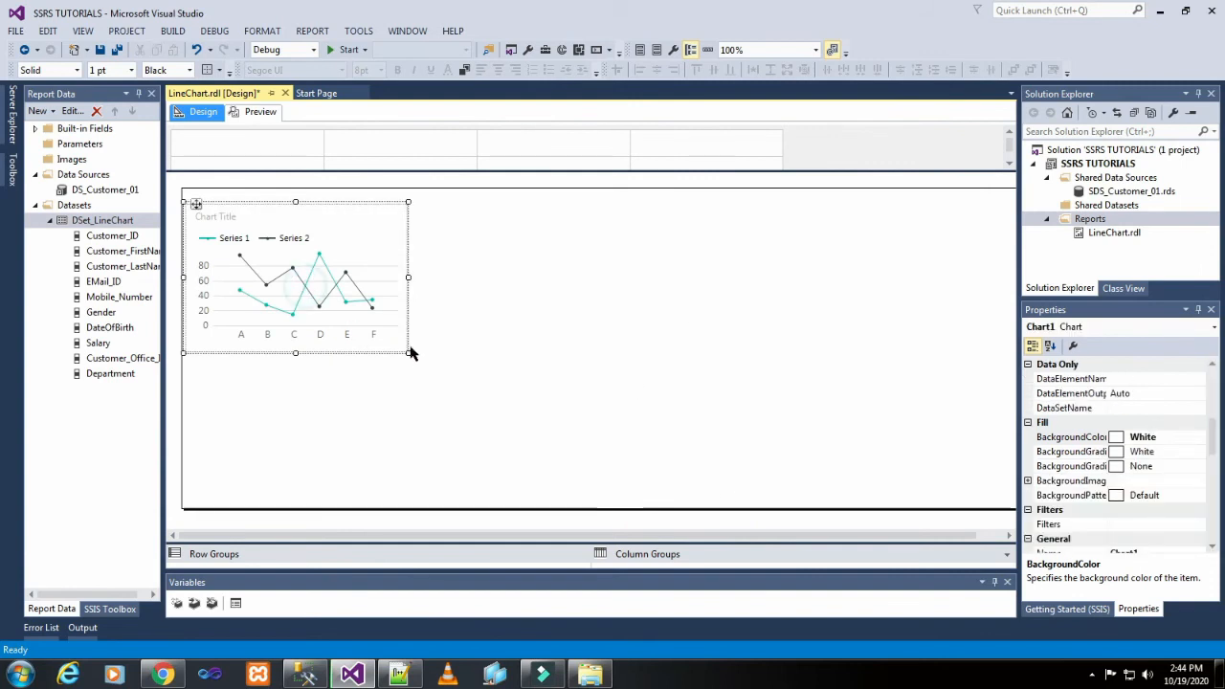
left_click_drag(408, 352, 787, 483)
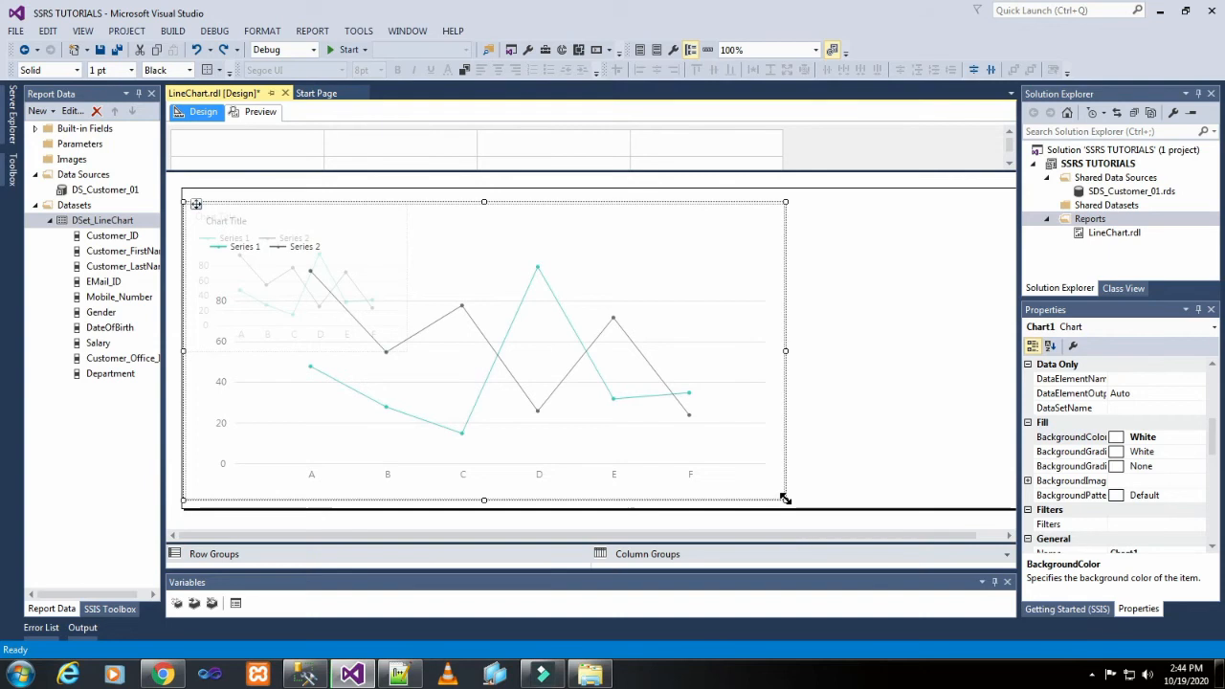
left_click(902, 362)
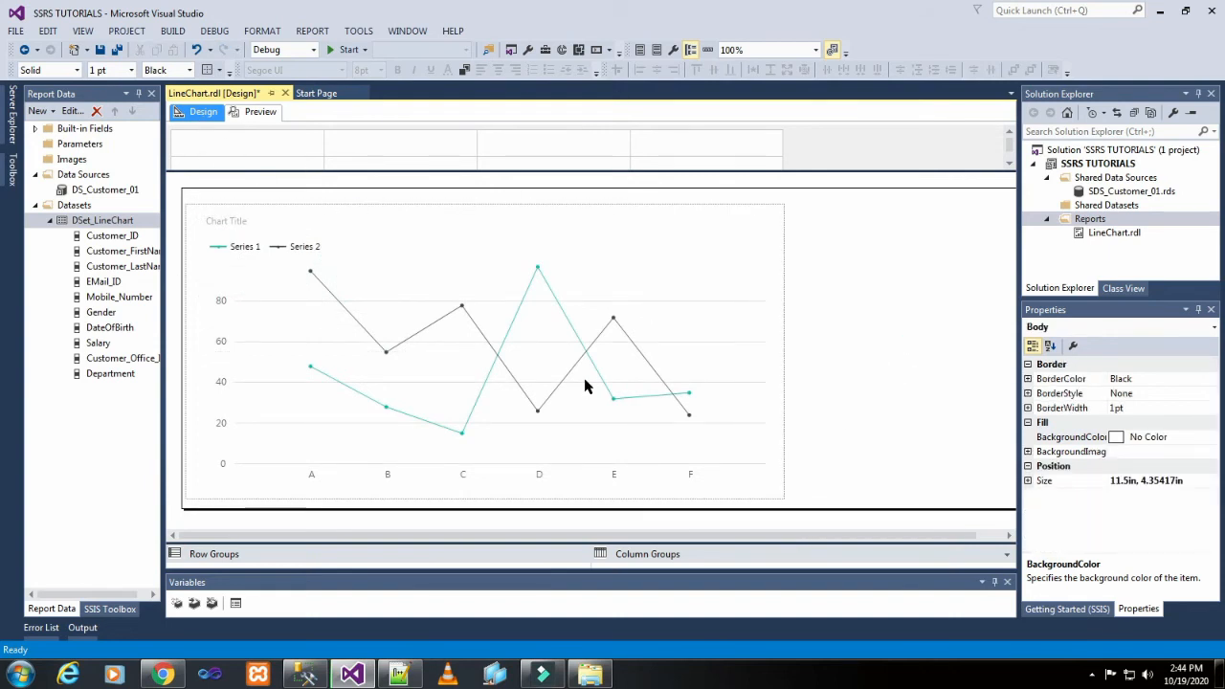
Add the Salary field to the chart's values.
left_click(524, 362)
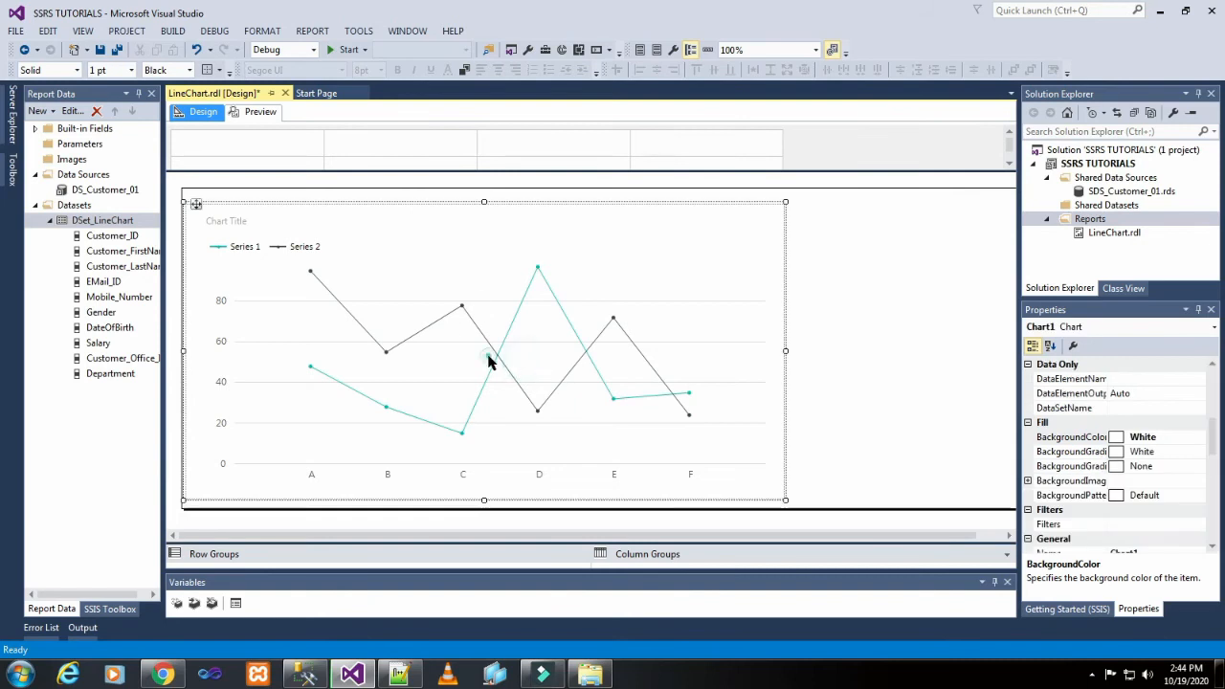
left_click(488, 356)
left_click(953, 249)
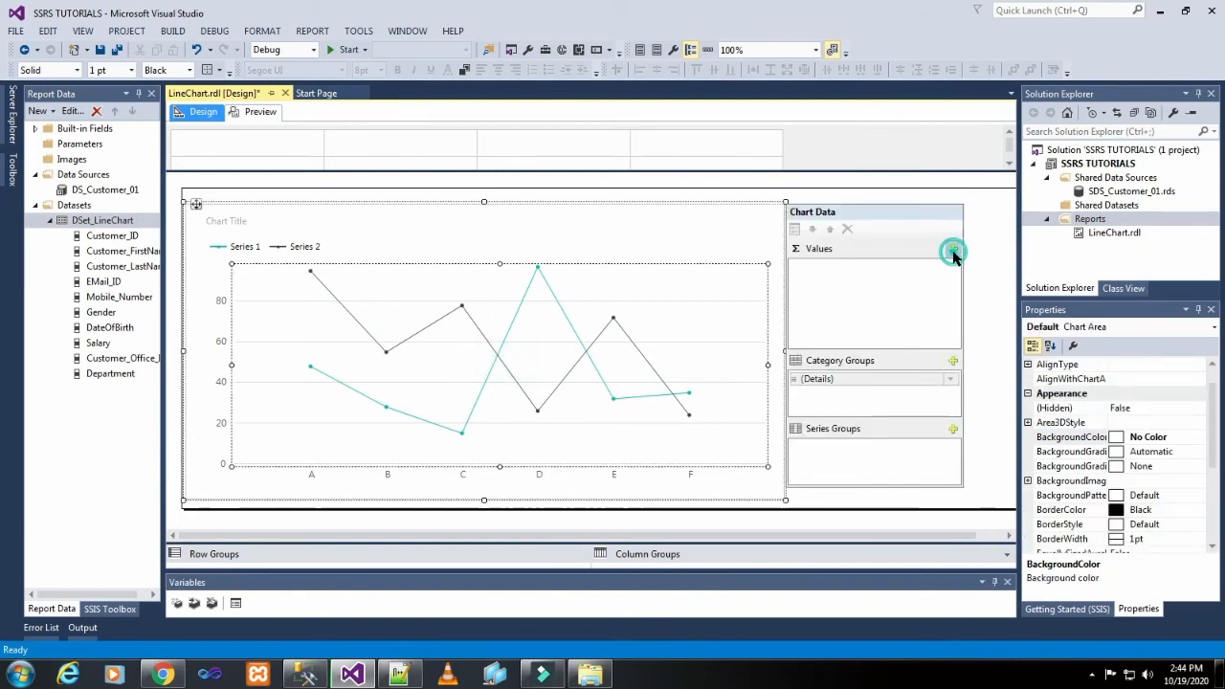
left_click(982, 386)
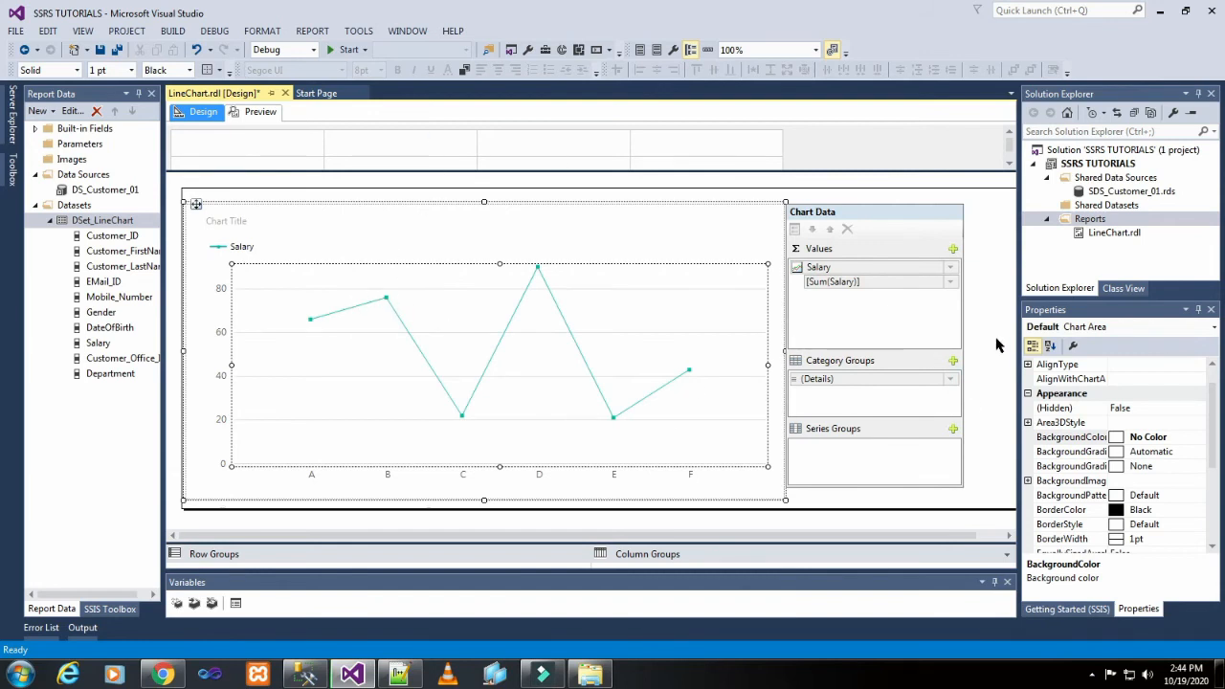
Add Department as the chart's category group and preview the report.
left_click(953, 360)
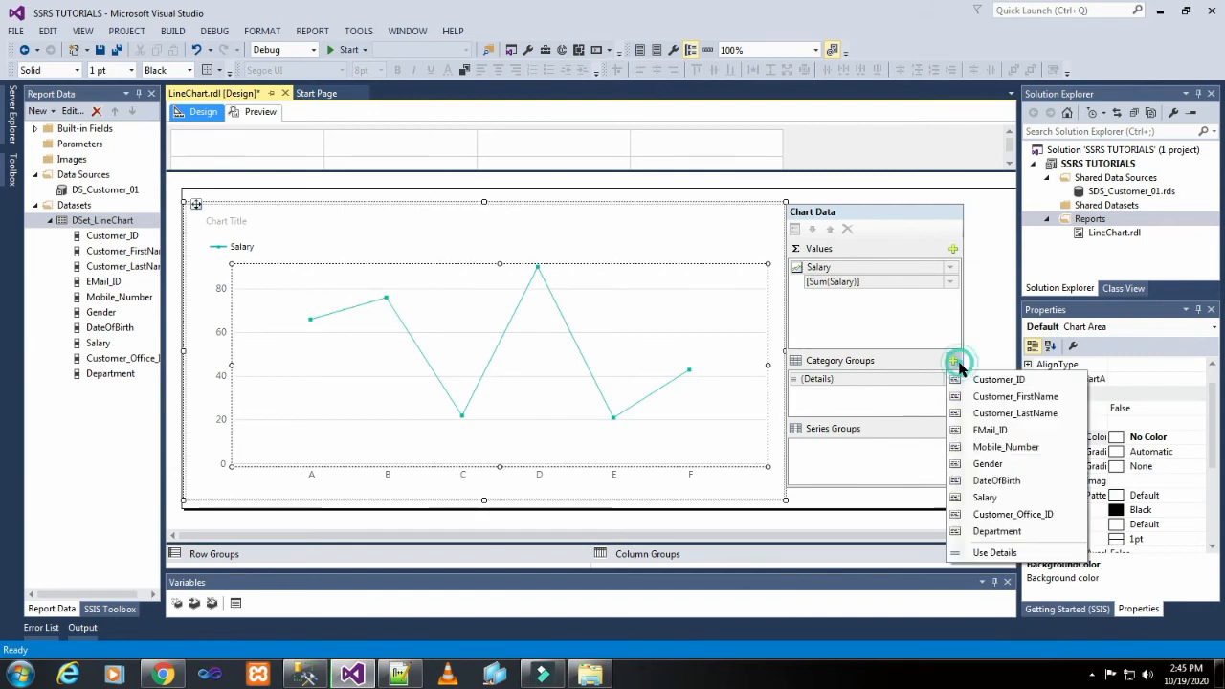
left_click(999, 531)
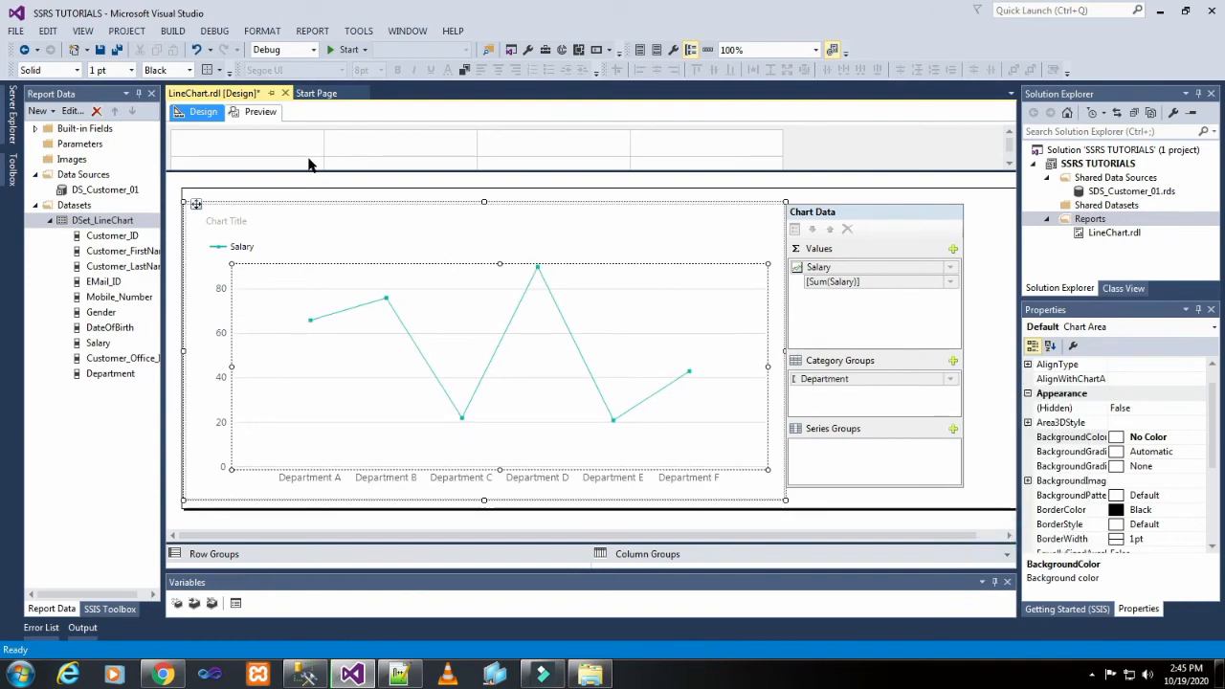
left_click(266, 113)
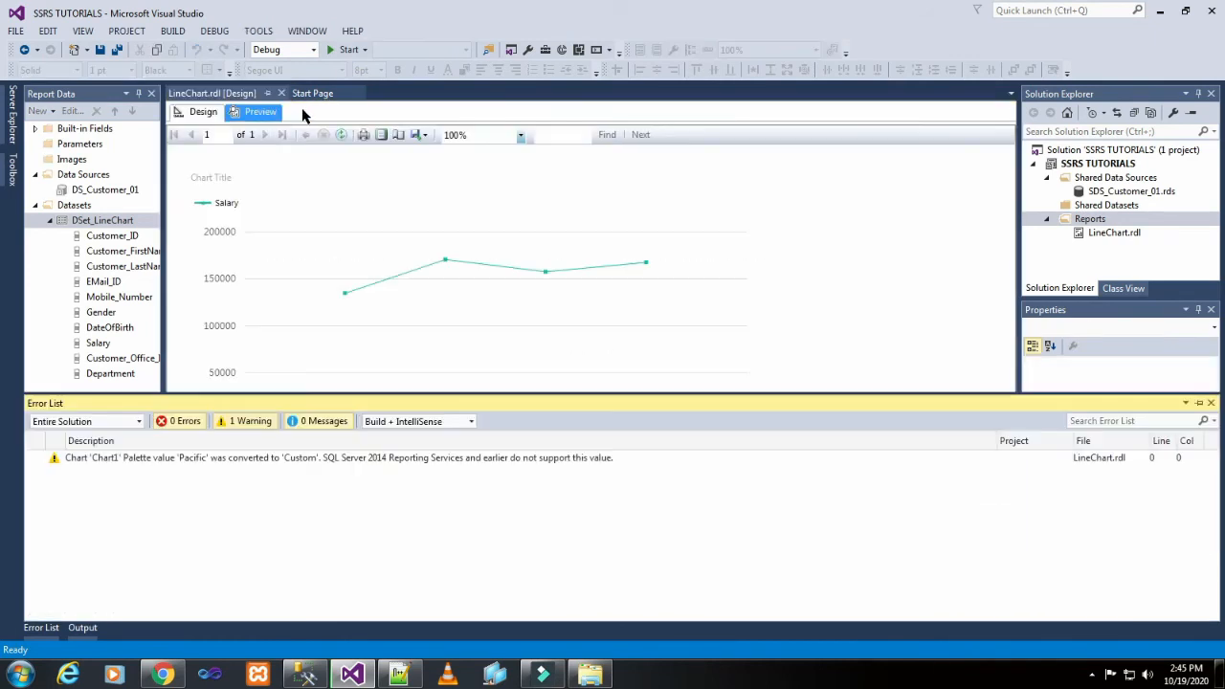
left_click(837, 294)
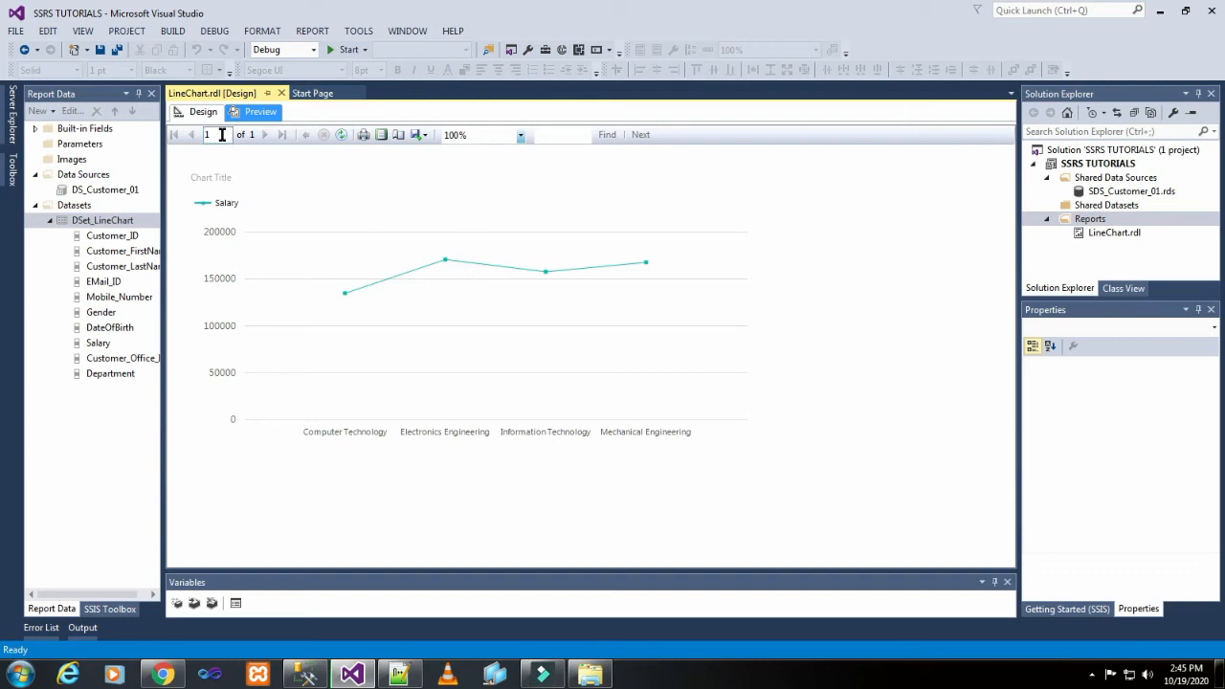
Return to the report design, add Gender as the chart's series group and preview the report.
left_click(202, 113)
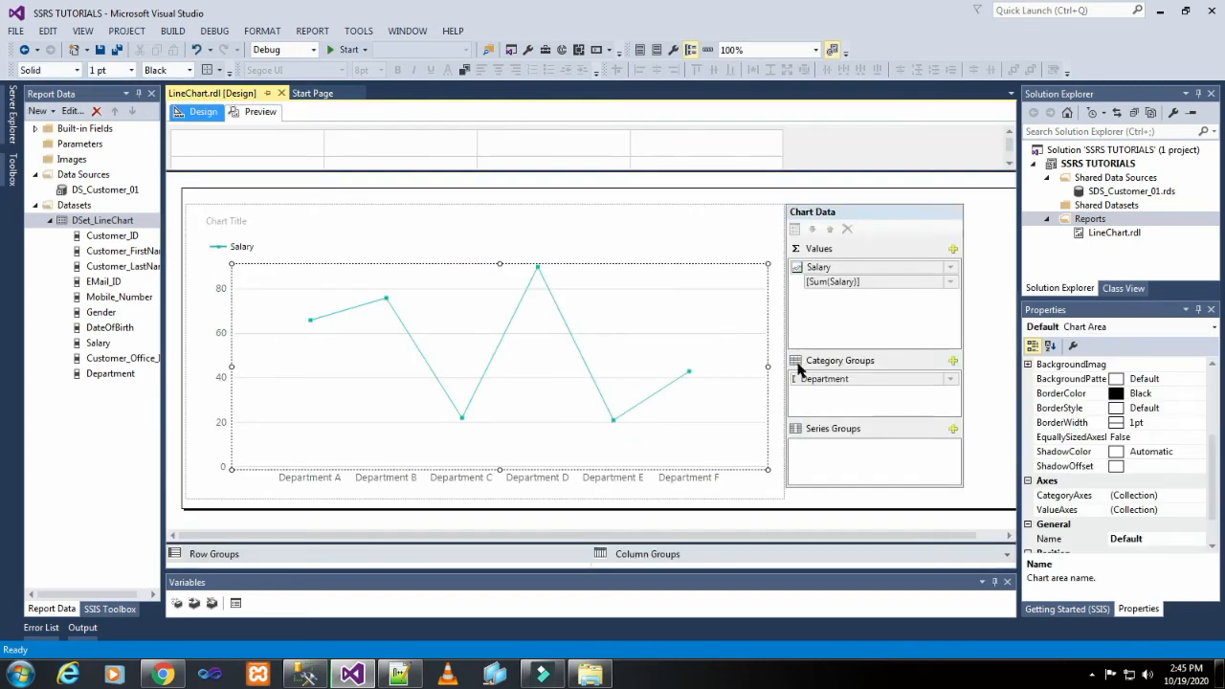
left_click(953, 429)
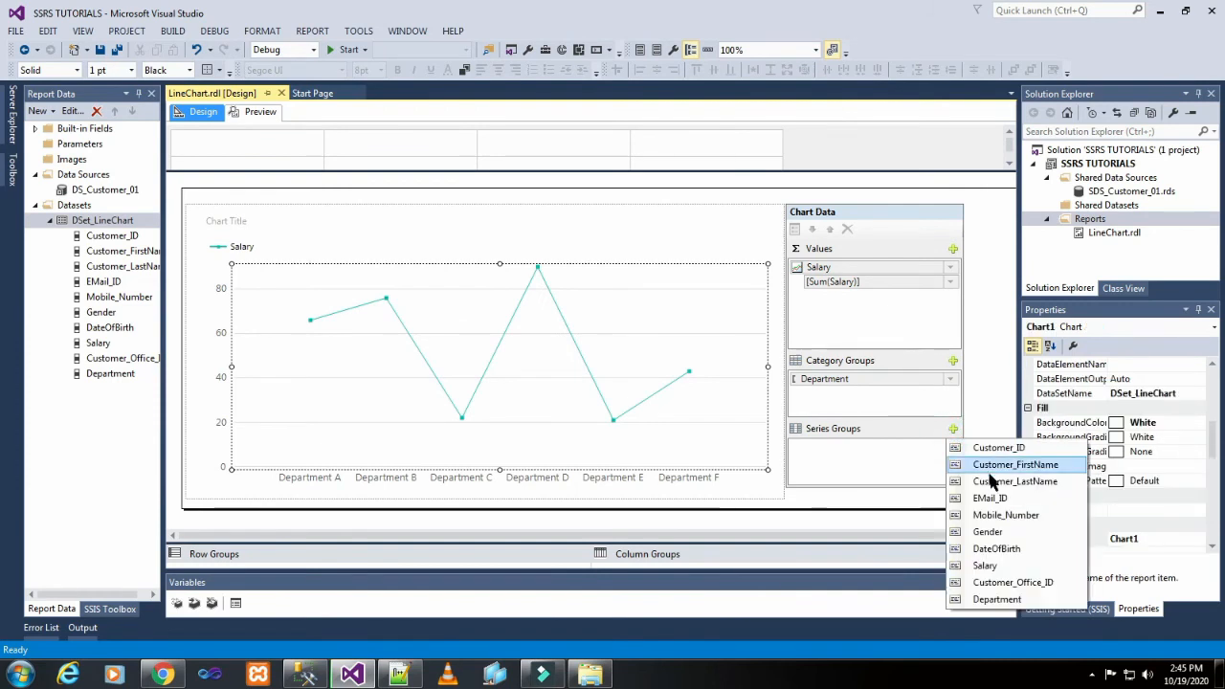
left_click(990, 531)
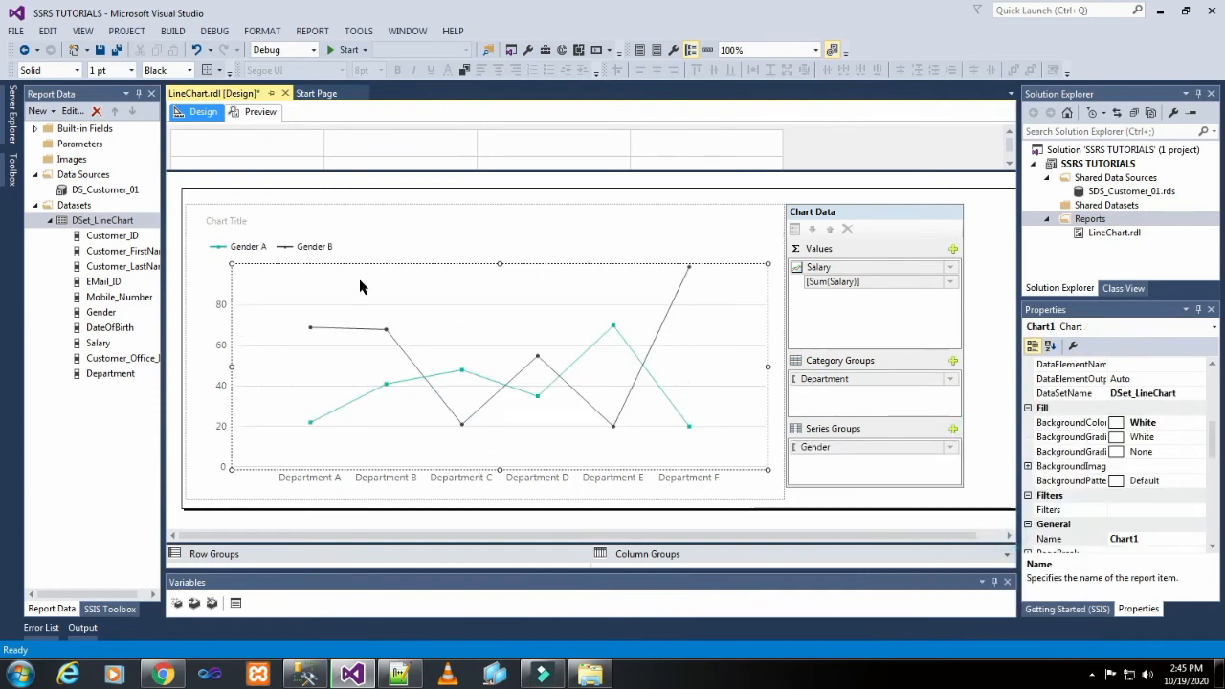
left_click(256, 115)
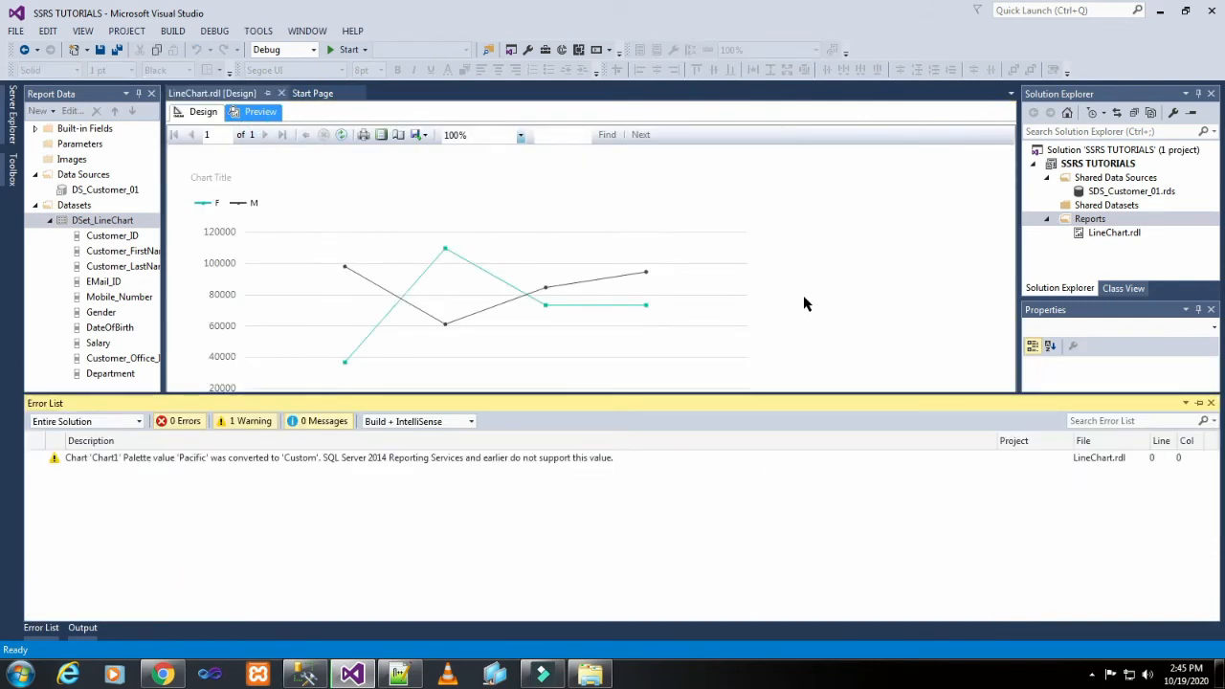
left_click(803, 304)
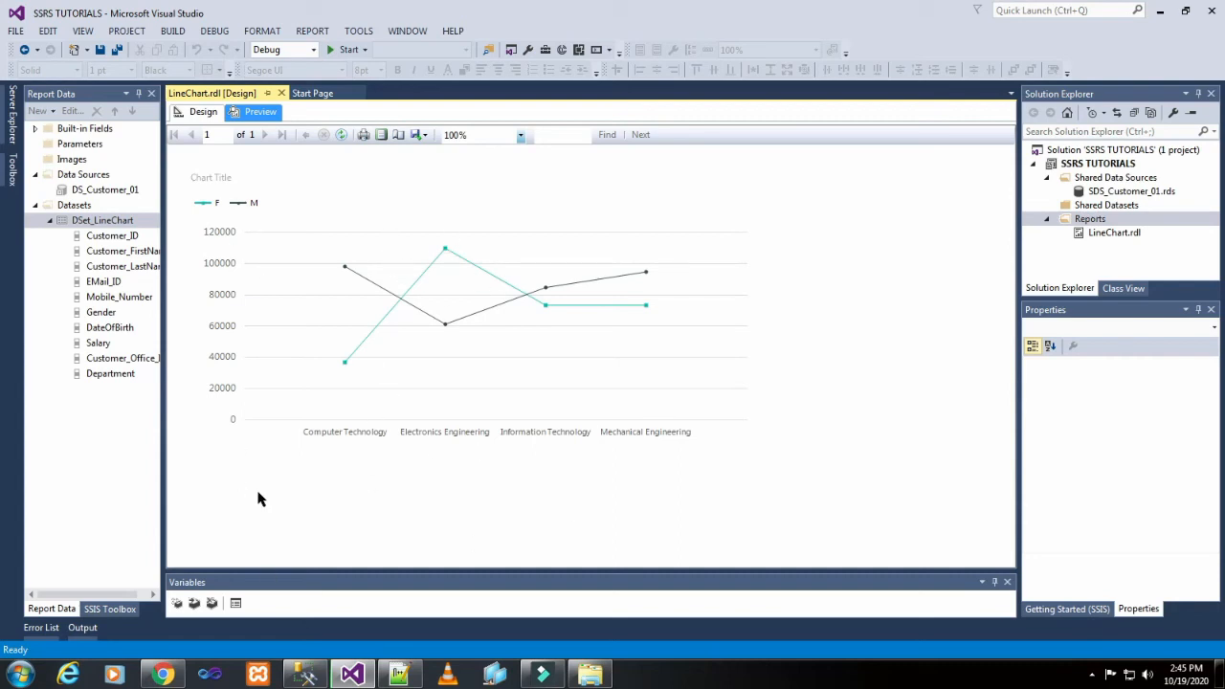
Return to the report design, show data labels on the Salary series and preview the report.
left_click(202, 112)
left_click(431, 330)
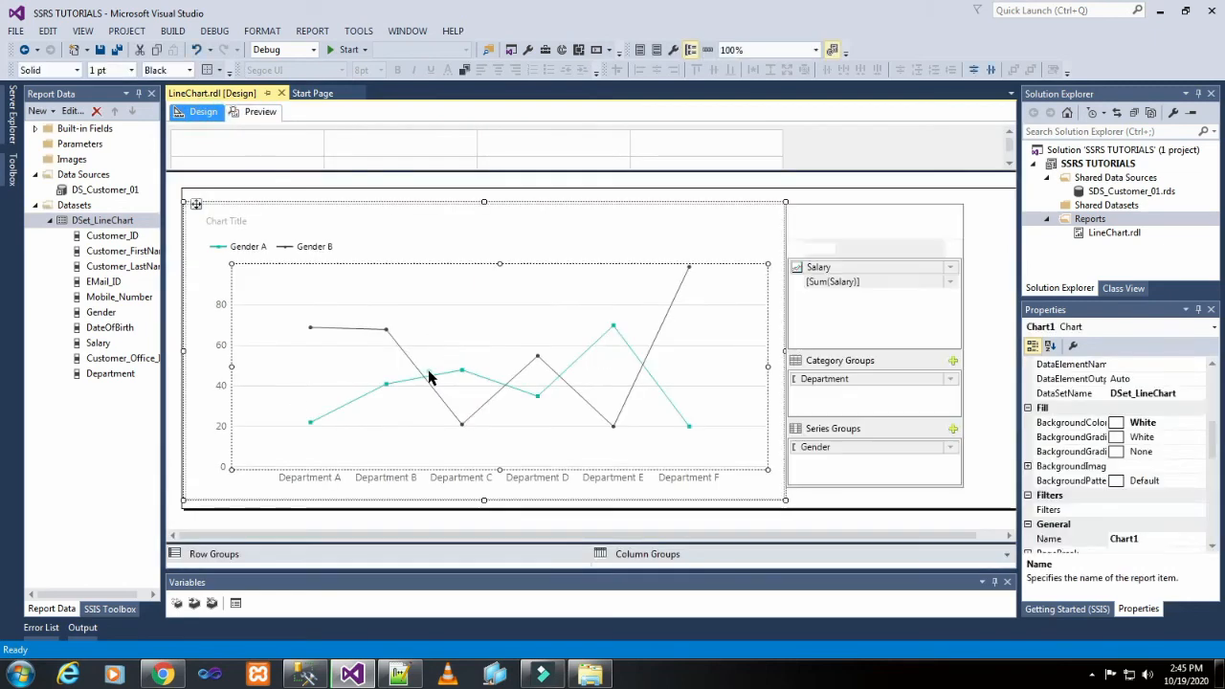
right_click(426, 379)
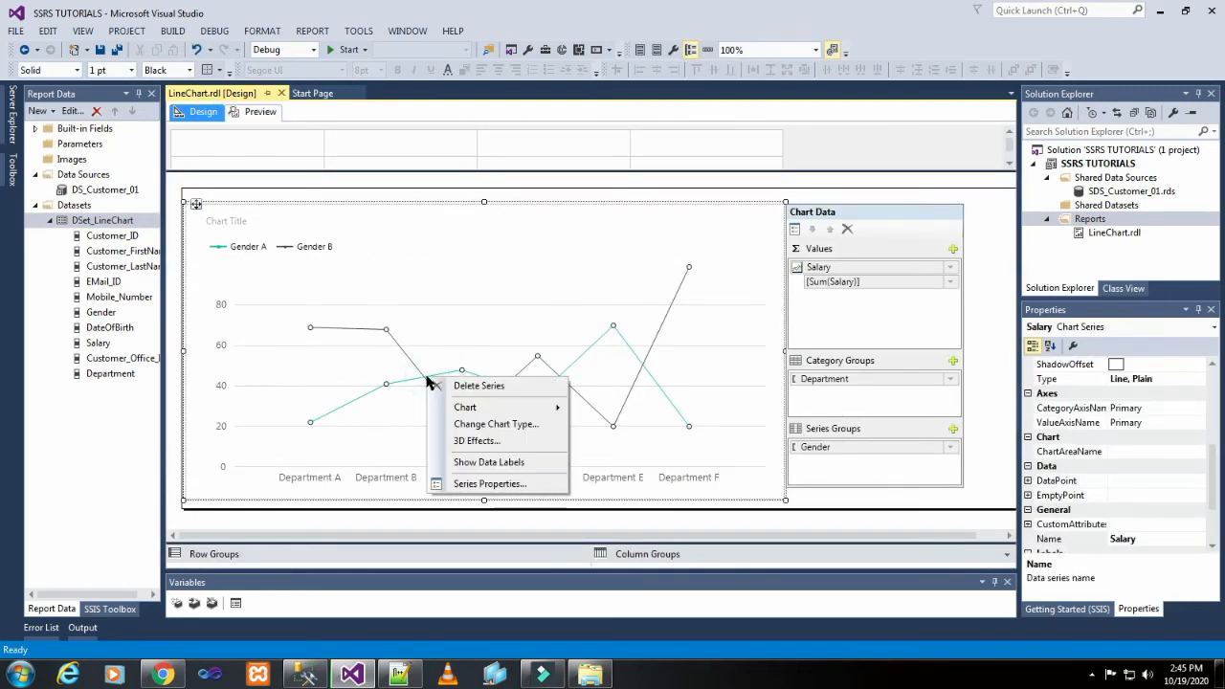
left_click(484, 462)
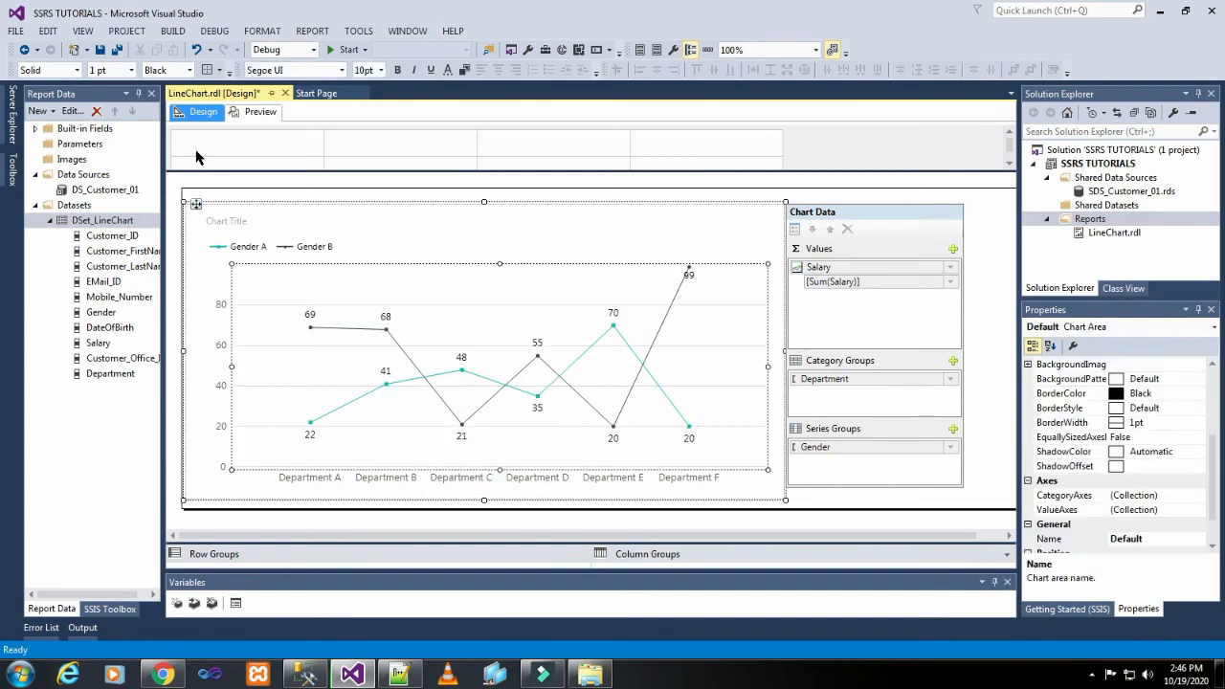
left_click(241, 113)
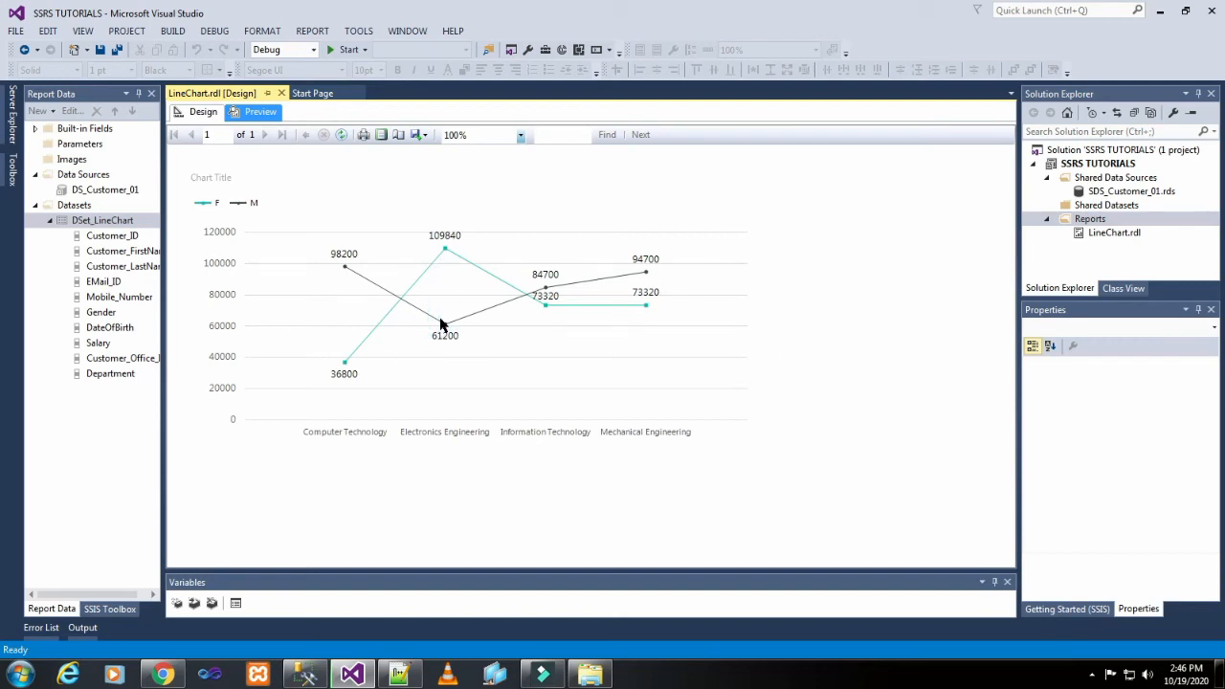
Return to the report design and look through the chart area's properties for a label position setting.
left_click(195, 113)
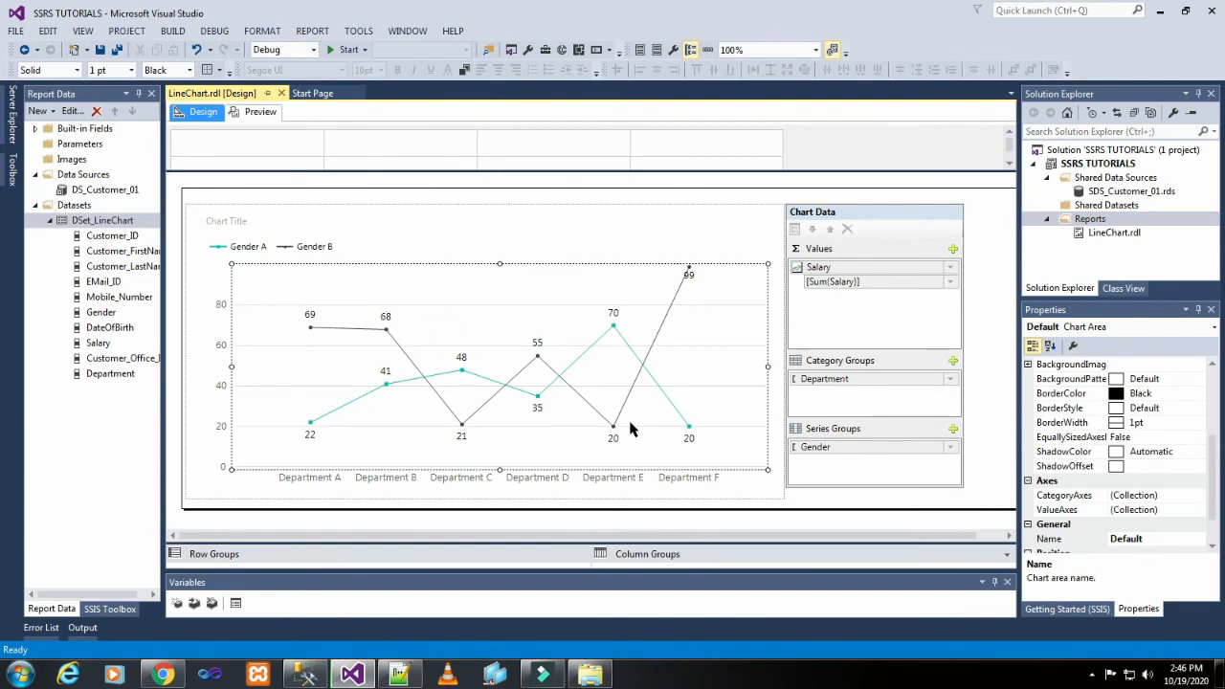
scroll(1156, 491, "down", 1)
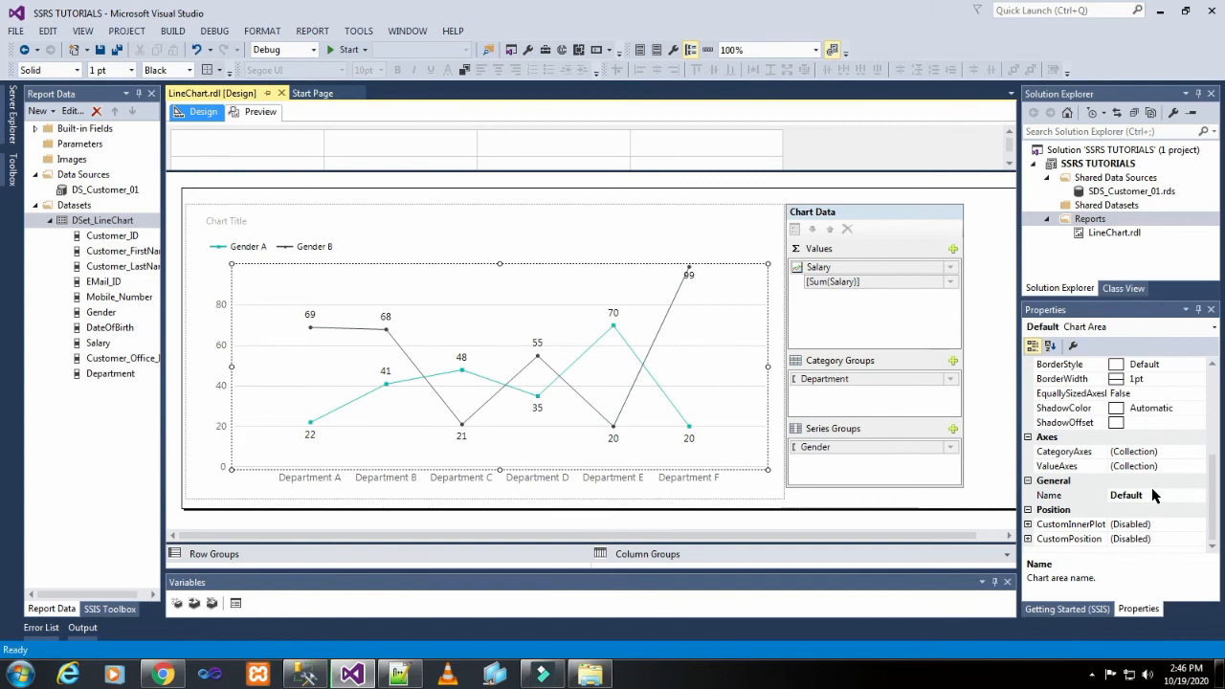
scroll(1152, 489, "up", 3)
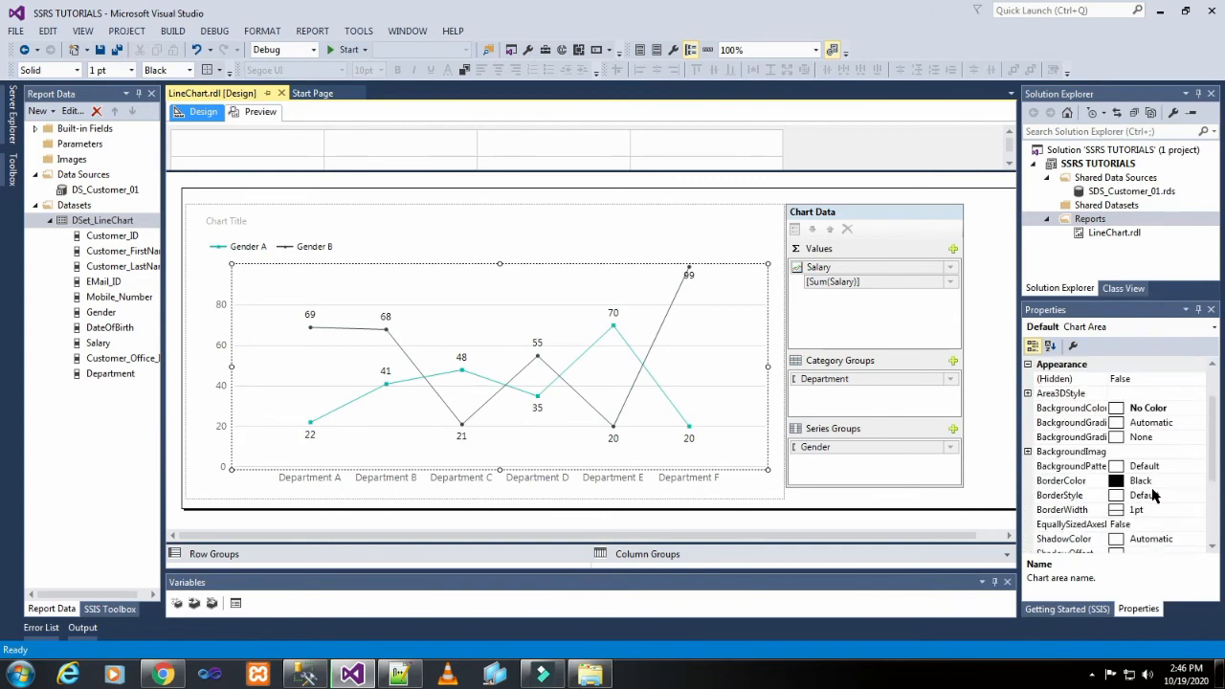
scroll(1154, 494, "down", 1)
scroll(1153, 494, "down", 2)
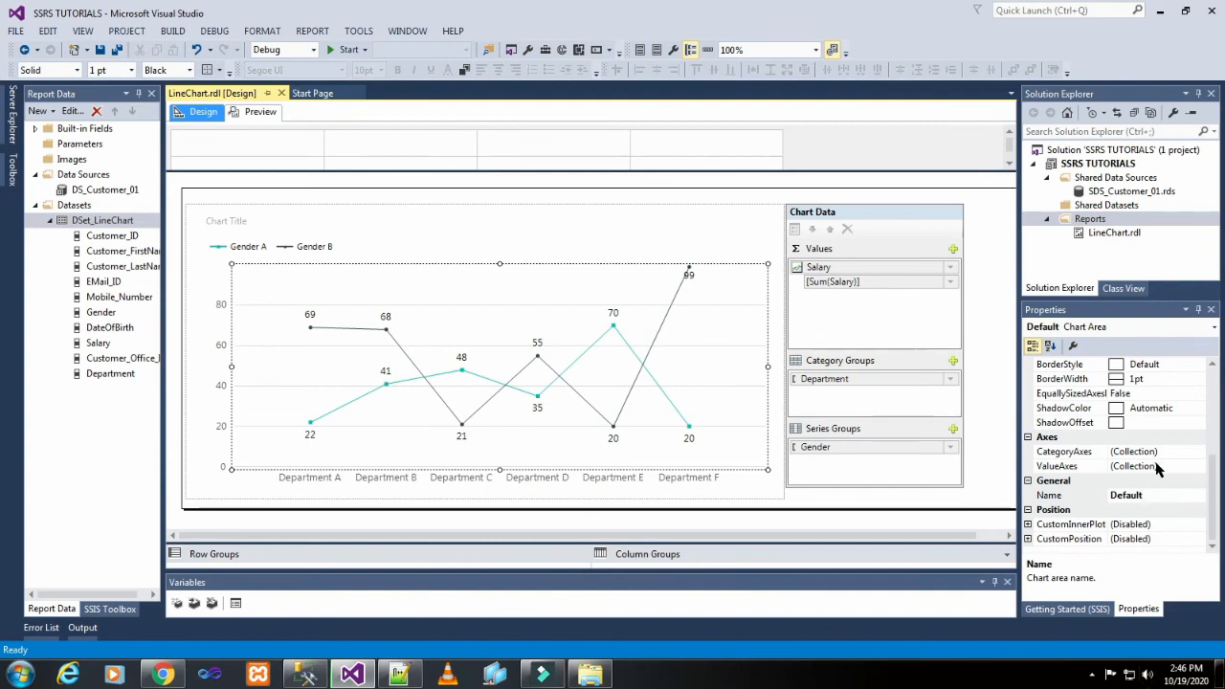
scroll(1160, 505, "up", 5)
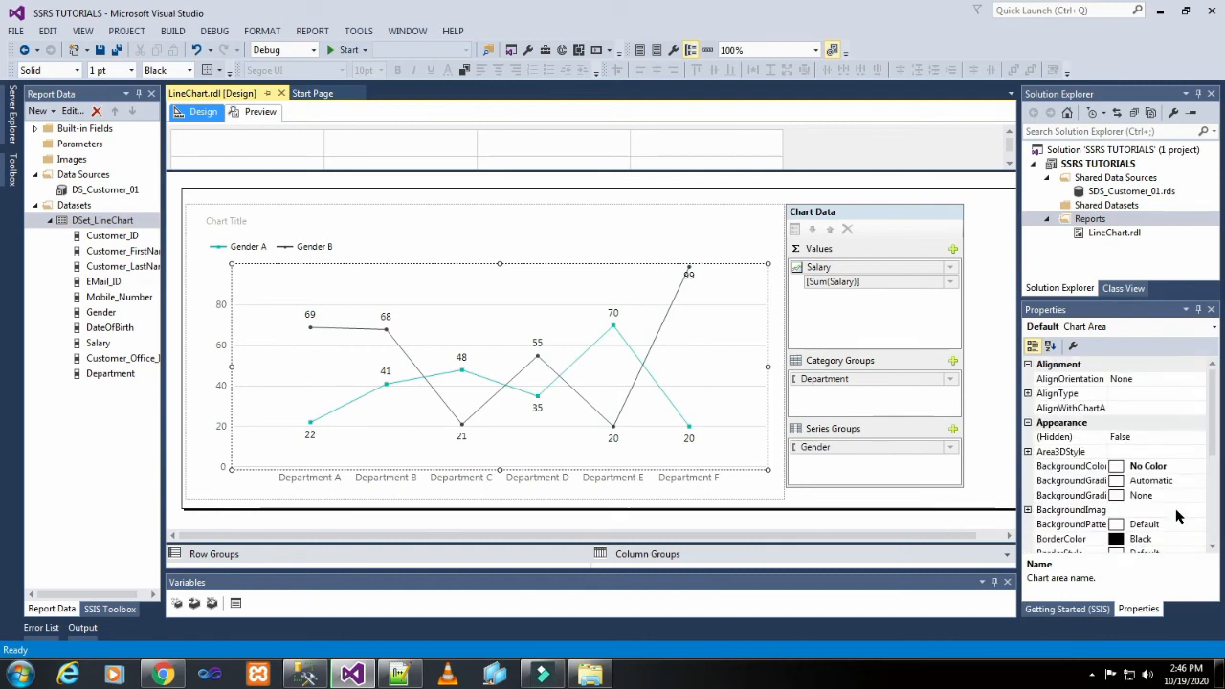
Select the Salary series and examine its appearance, axes, data, label and legend properties.
left_click(577, 395)
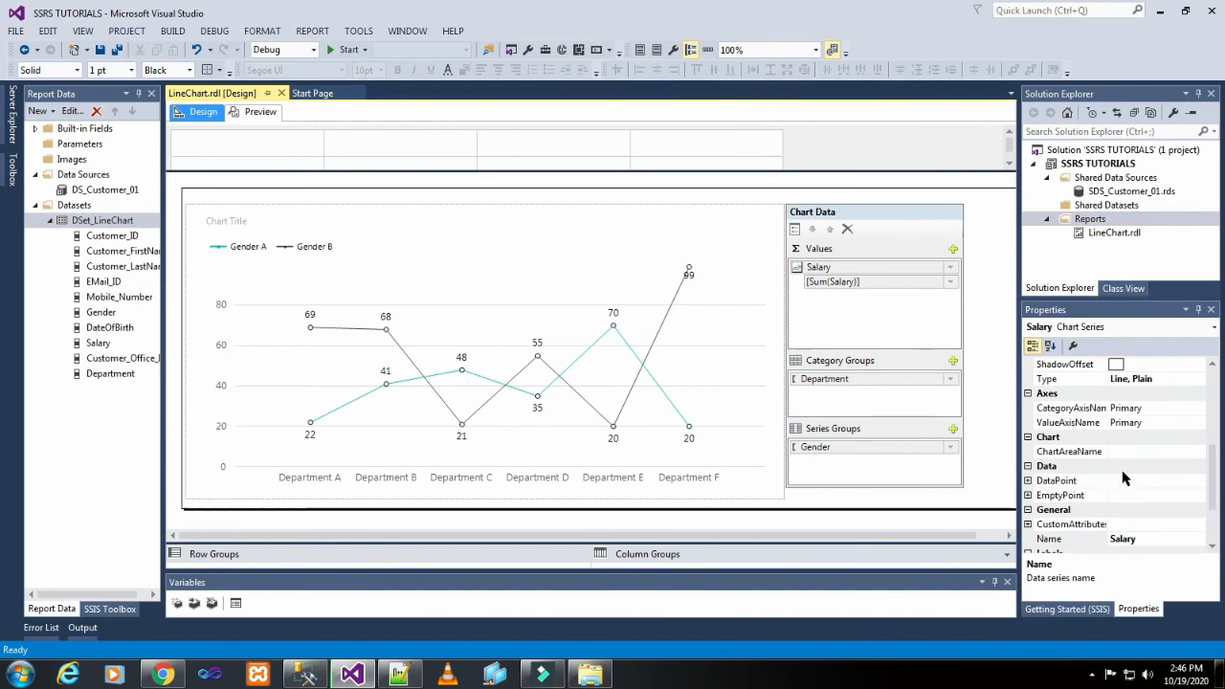
scroll(1124, 479, "down", 2)
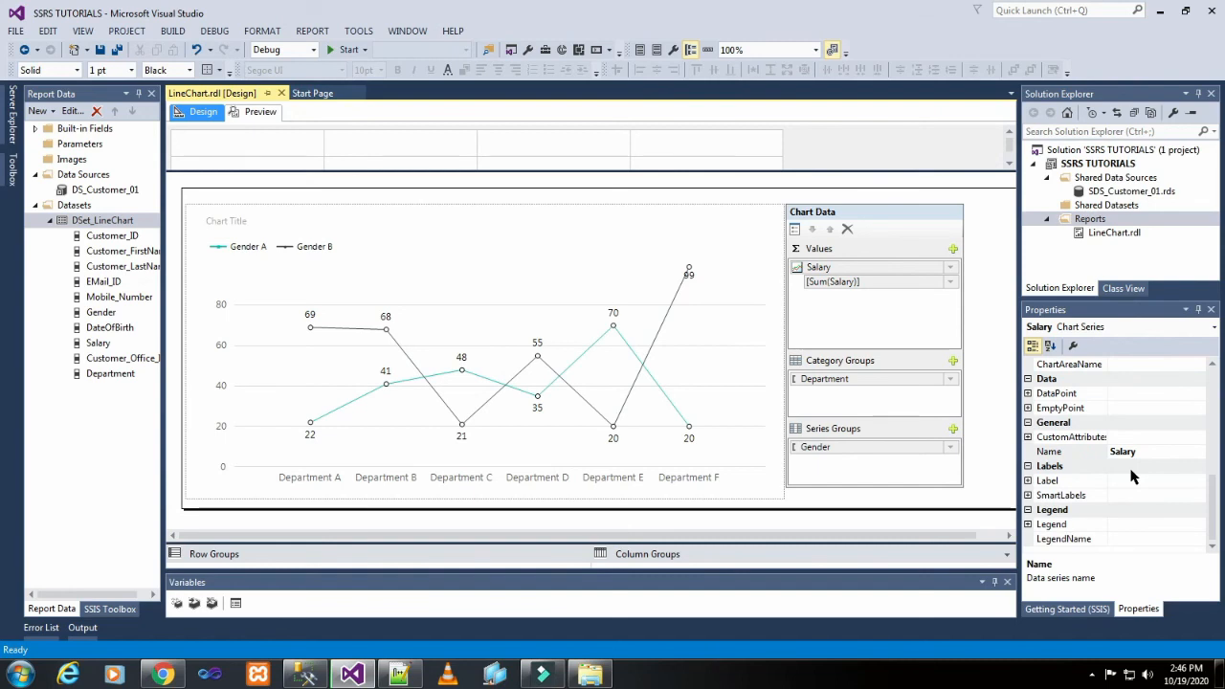
scroll(1132, 477, "up", 1)
scroll(1132, 477, "up", 3)
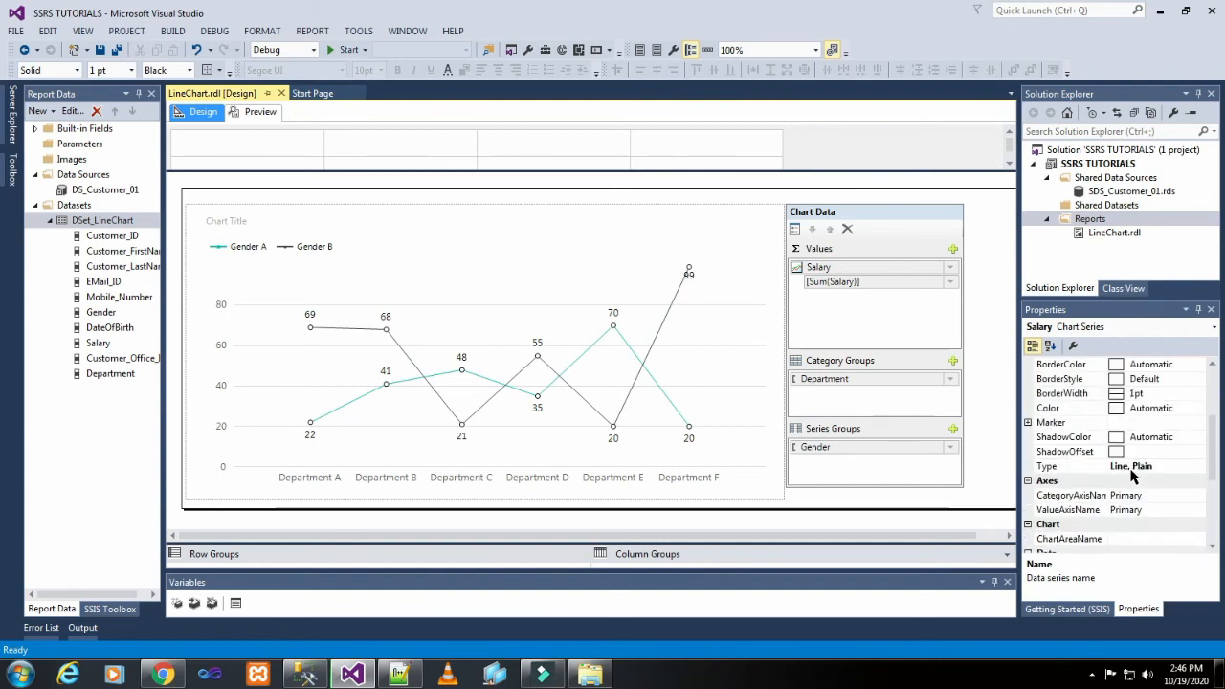
scroll(1132, 477, "up", 2)
scroll(1132, 477, "up", 1)
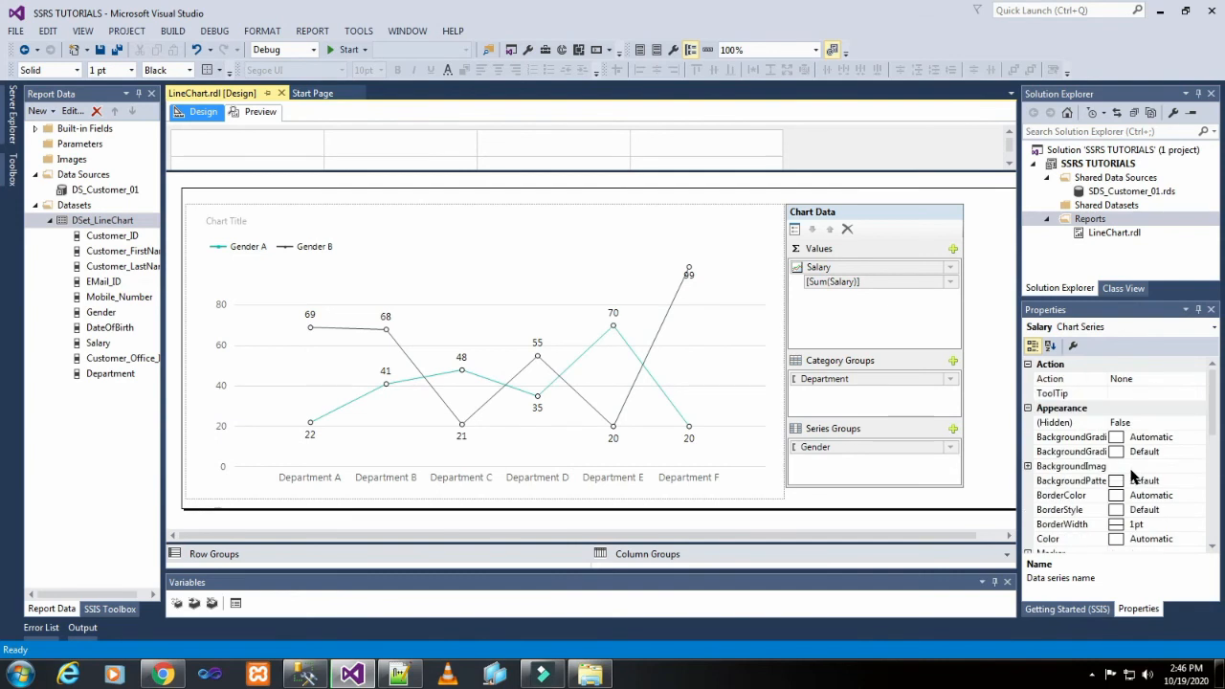
scroll(1132, 477, "down", 3)
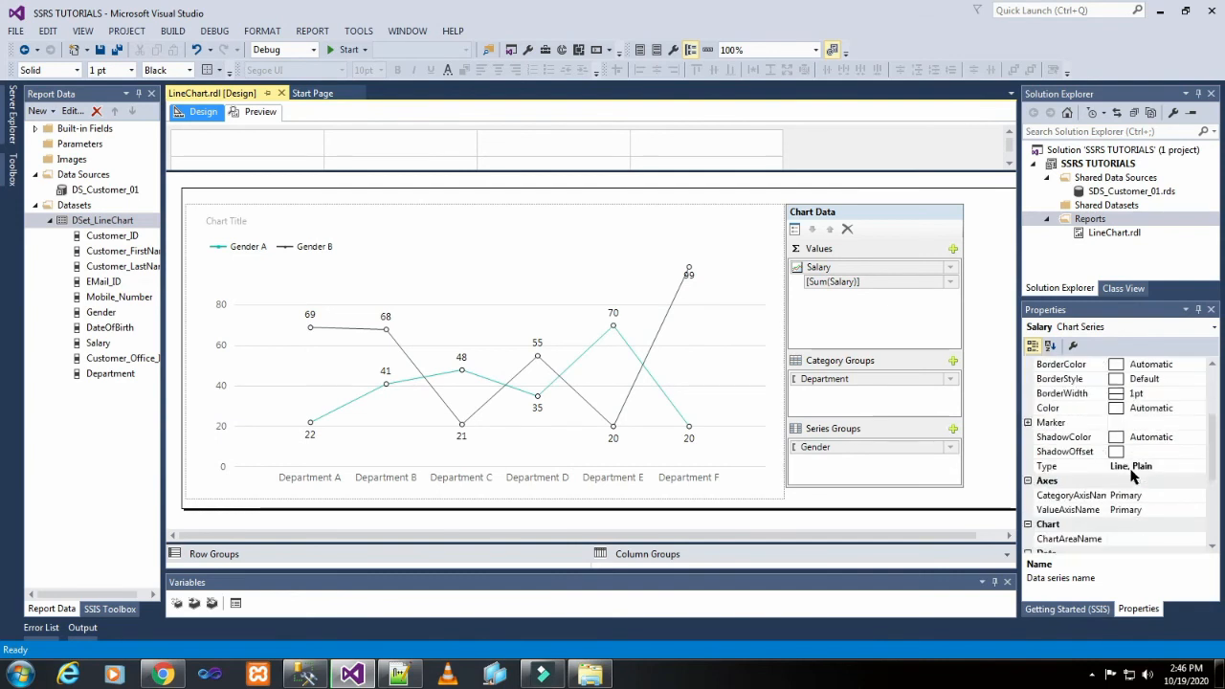
scroll(1132, 476, "down", 1)
scroll(1132, 476, "down", 1)
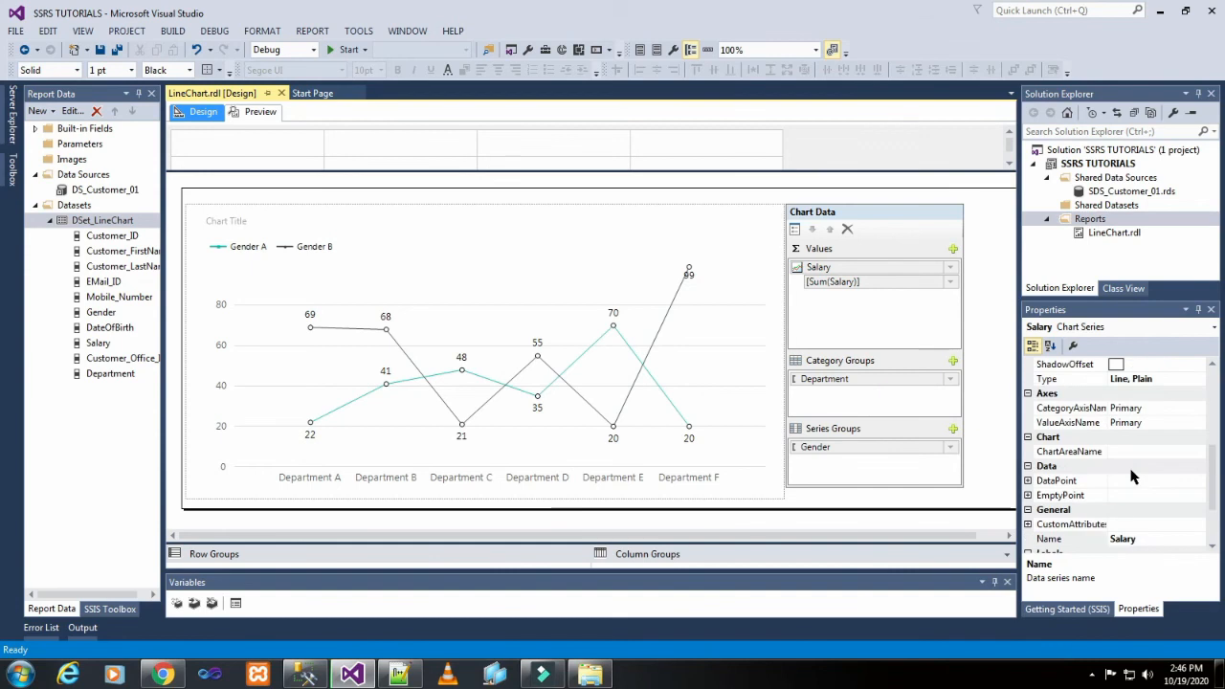
scroll(1132, 477, "down", 2)
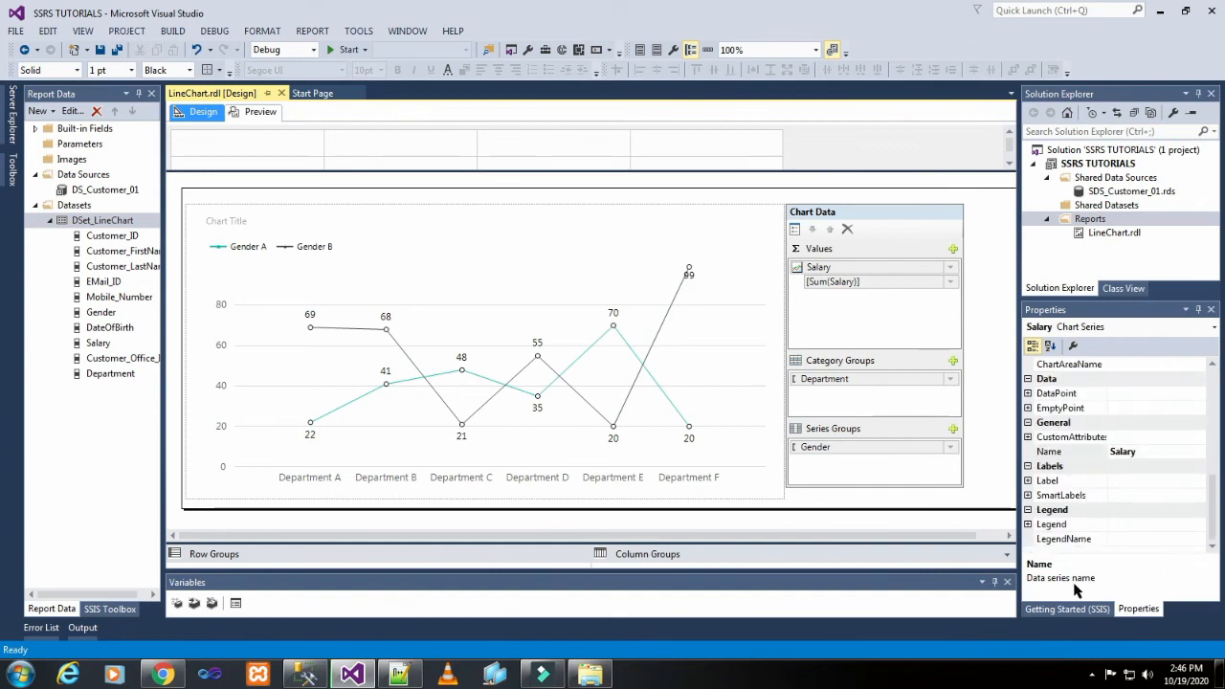
Reselect the chart area and examine its properties, collapsing and expanding the Position group.
left_click(593, 241)
left_click(386, 352)
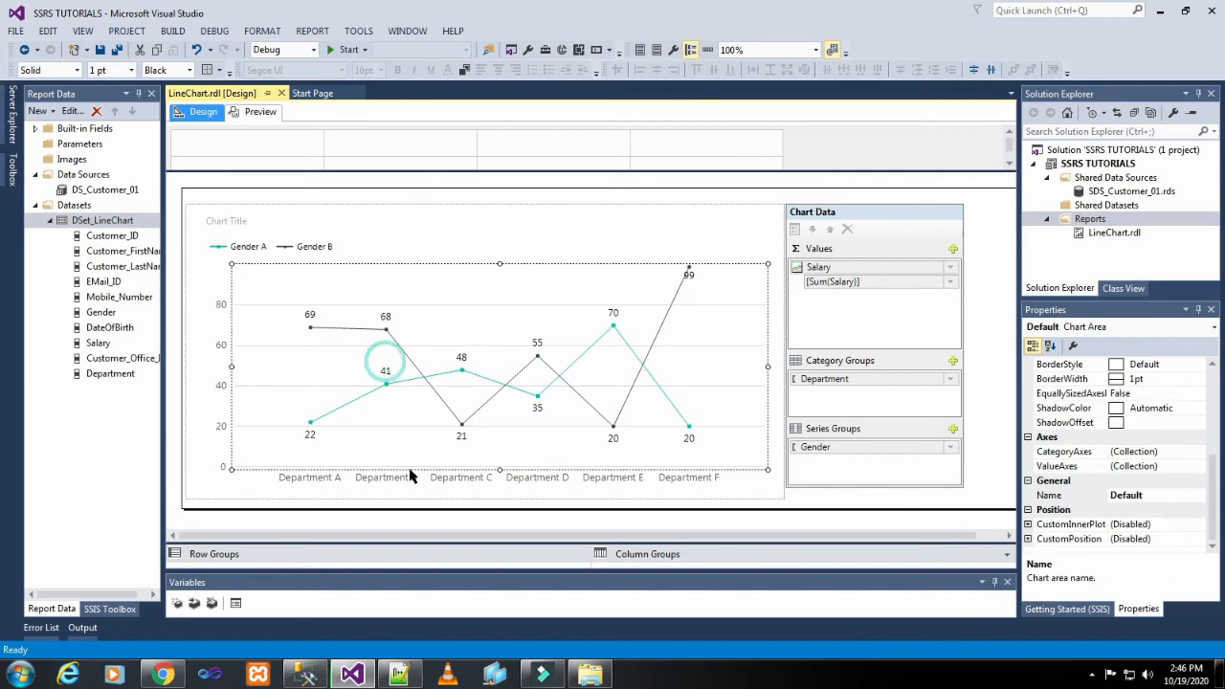
left_click(431, 385)
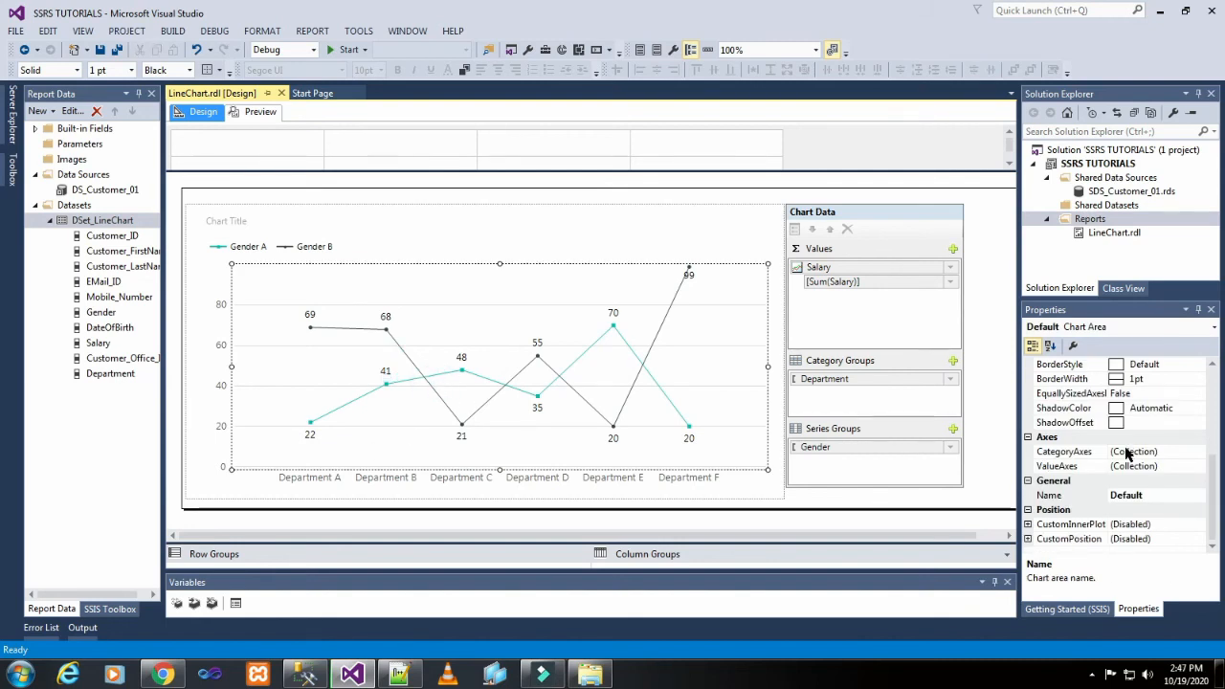
left_click(1058, 509)
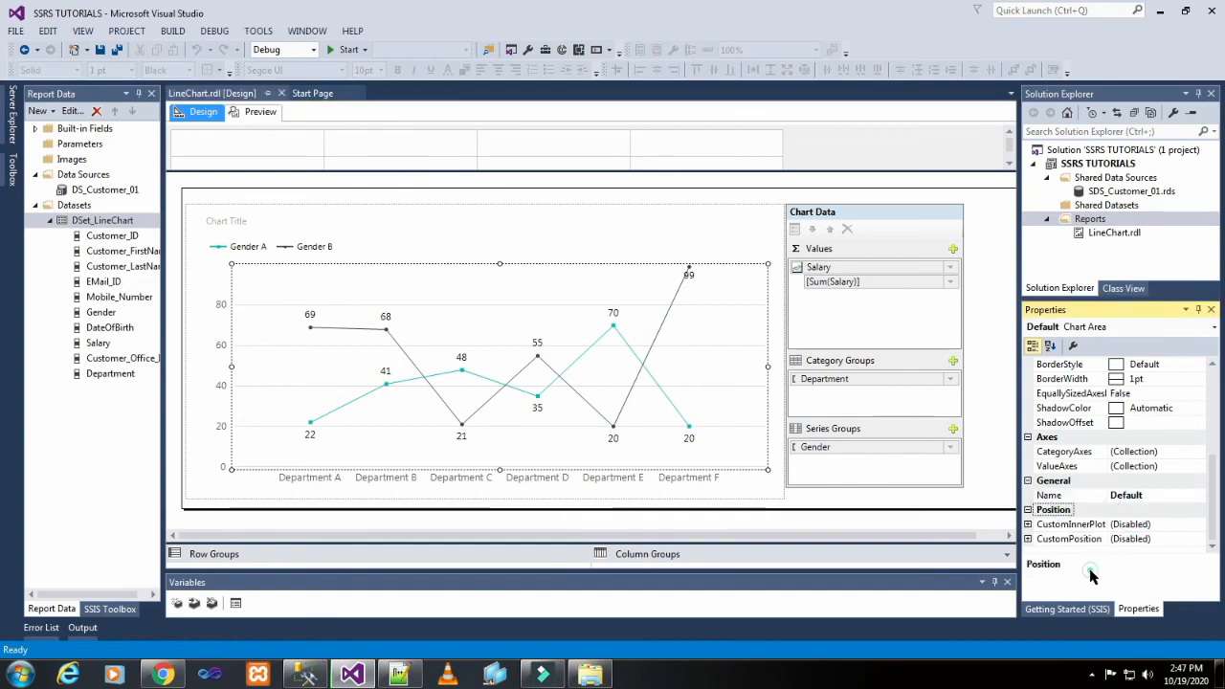
scroll(1171, 547, "up", 3)
scroll(1171, 557, "up", 1)
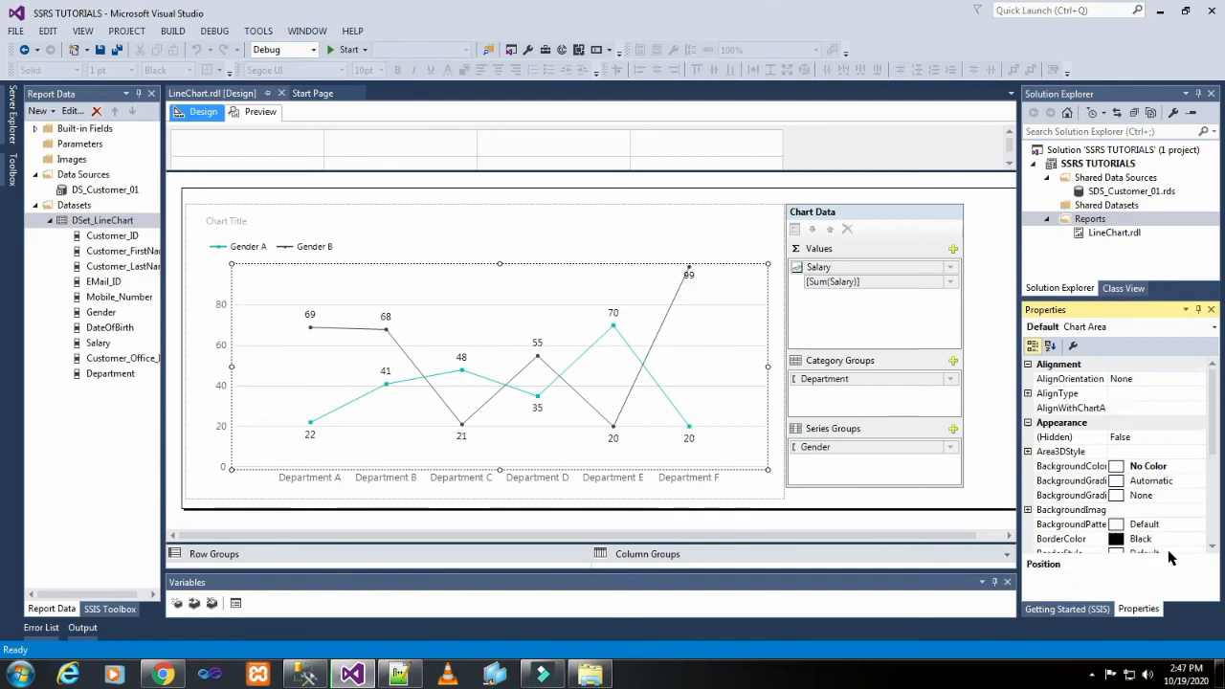
scroll(1171, 557, "down", 3)
scroll(1169, 557, "up", 3)
scroll(1129, 400, "down", 2)
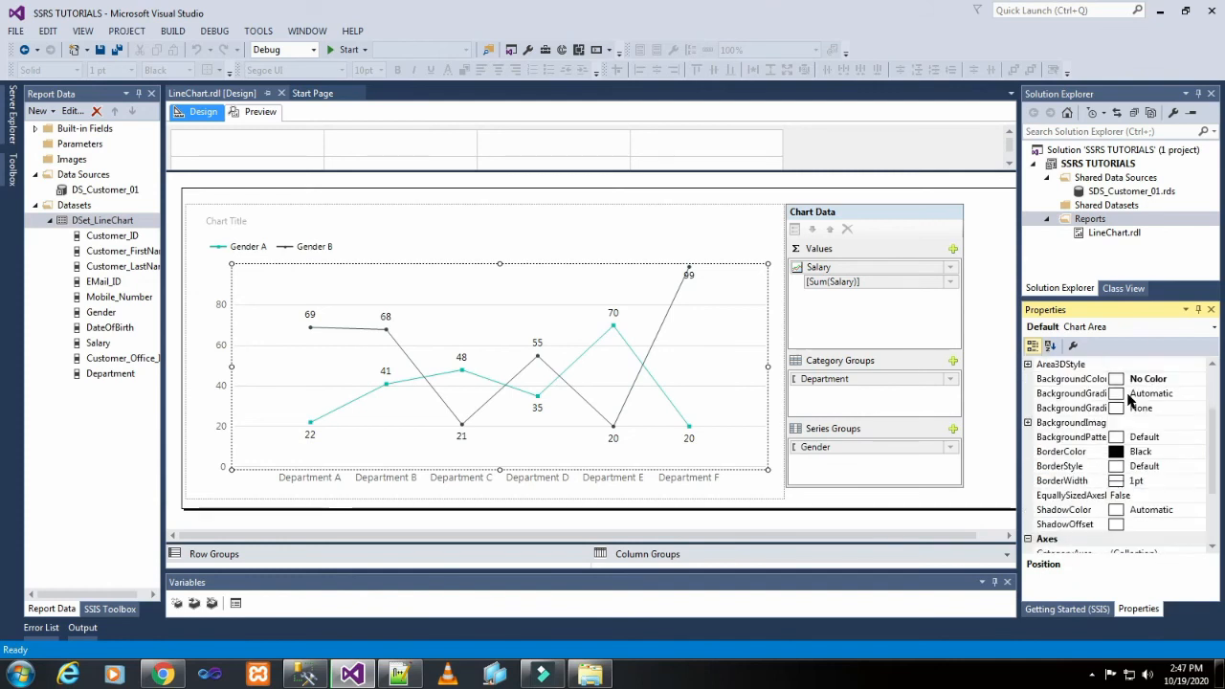
scroll(1131, 400, "down", 1)
scroll(1131, 400, "down", 1)
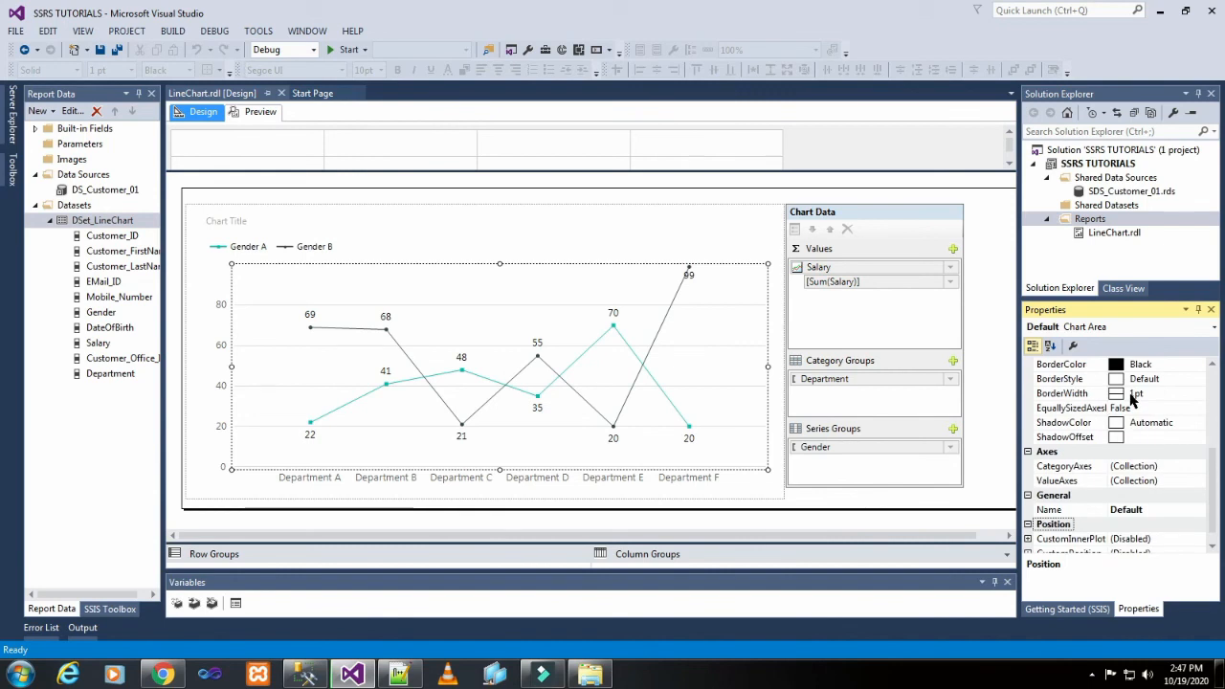
left_click(1167, 509)
left_click(1183, 536)
left_click(1183, 524)
left_click(1027, 524)
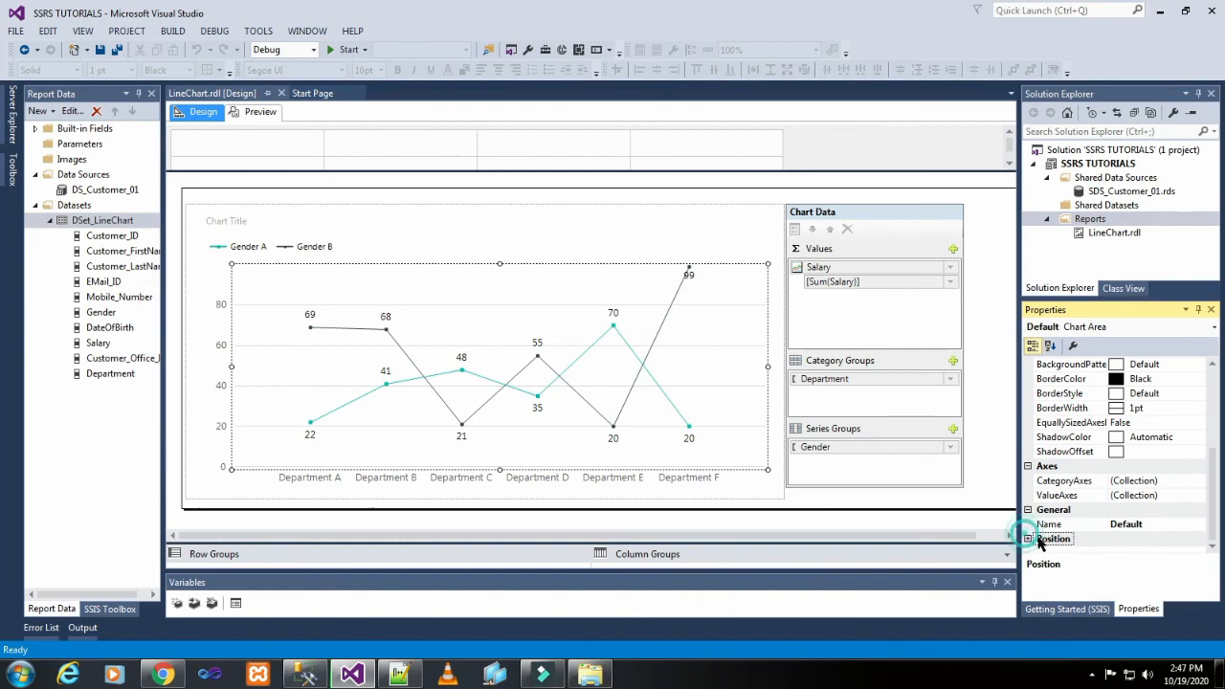
left_click(1027, 539)
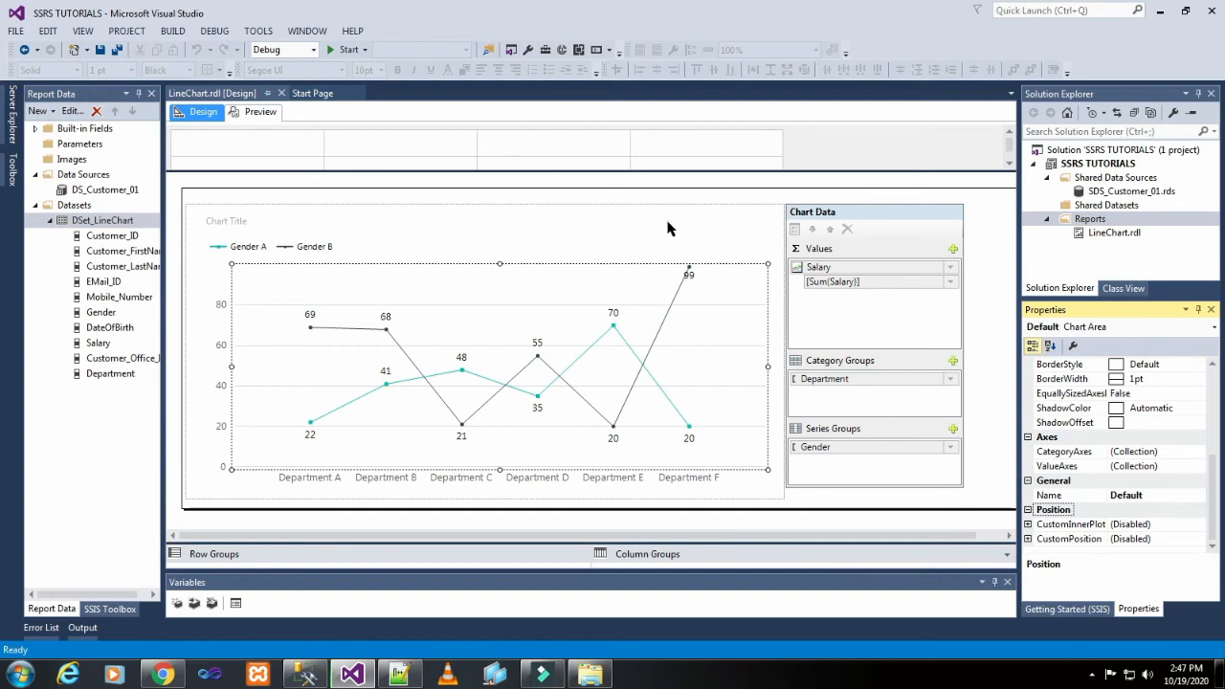
Select the chart title, preview the report to check the data labels' placement and return to the design.
left_click(228, 221)
left_click(252, 113)
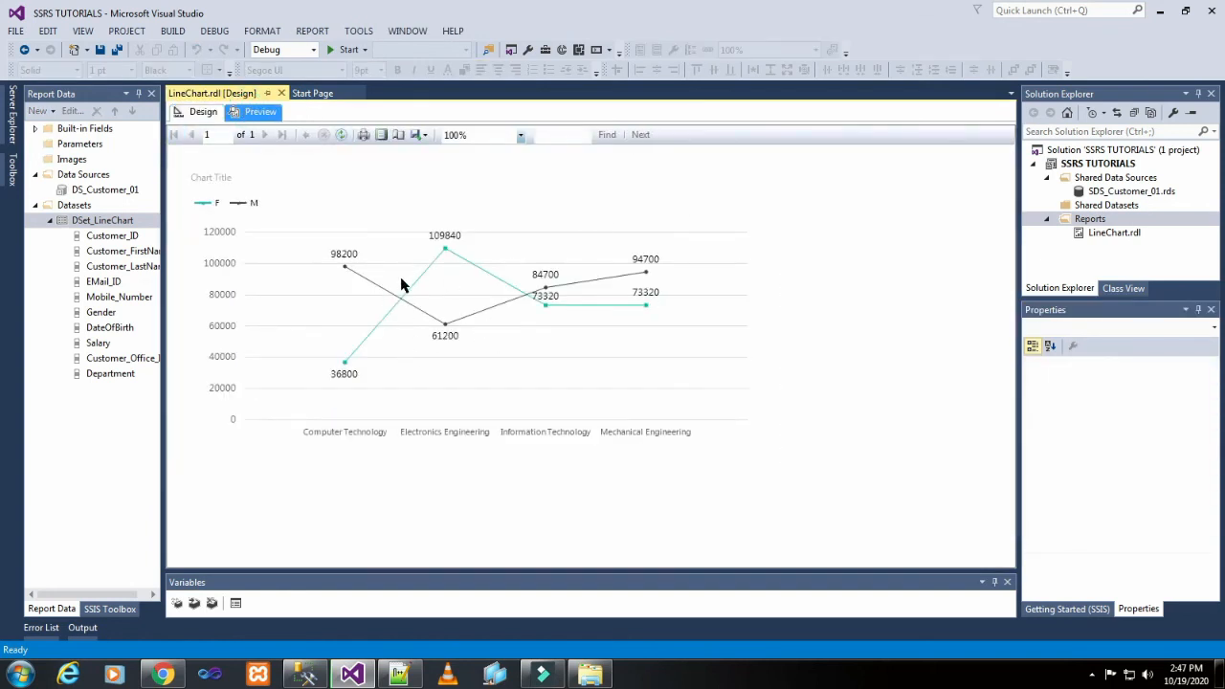
left_click(196, 112)
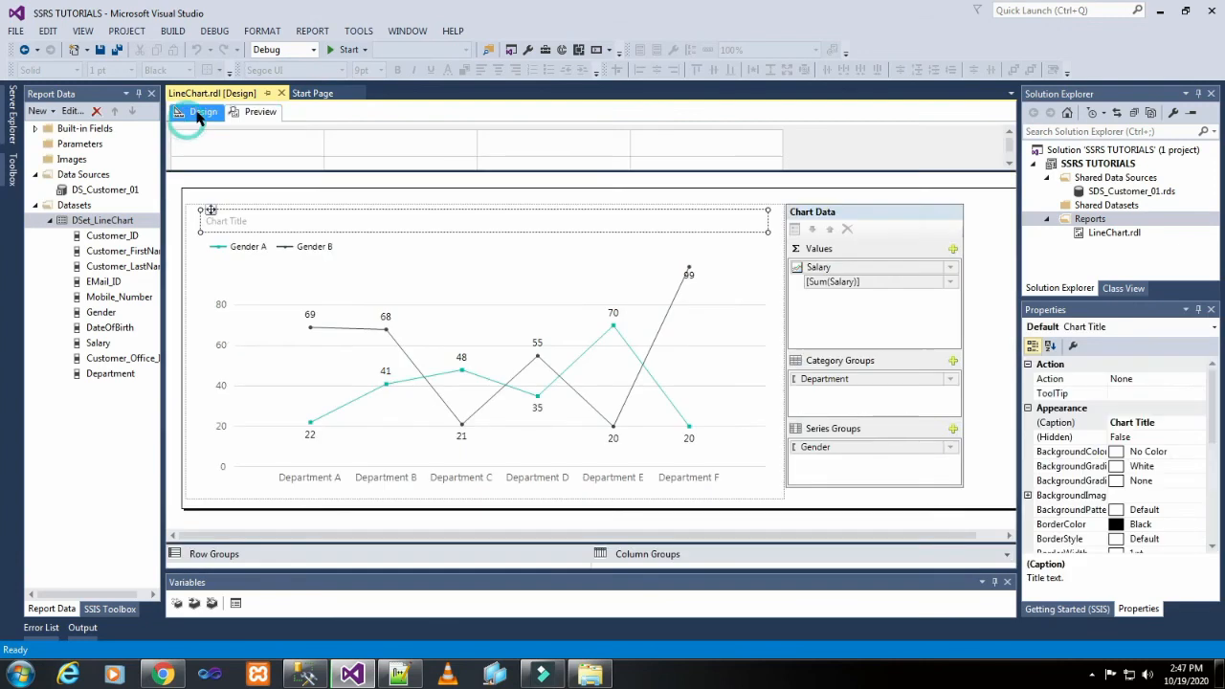
Set the position of the chart series labels to BottomRight and preview the report.
left_click(458, 357)
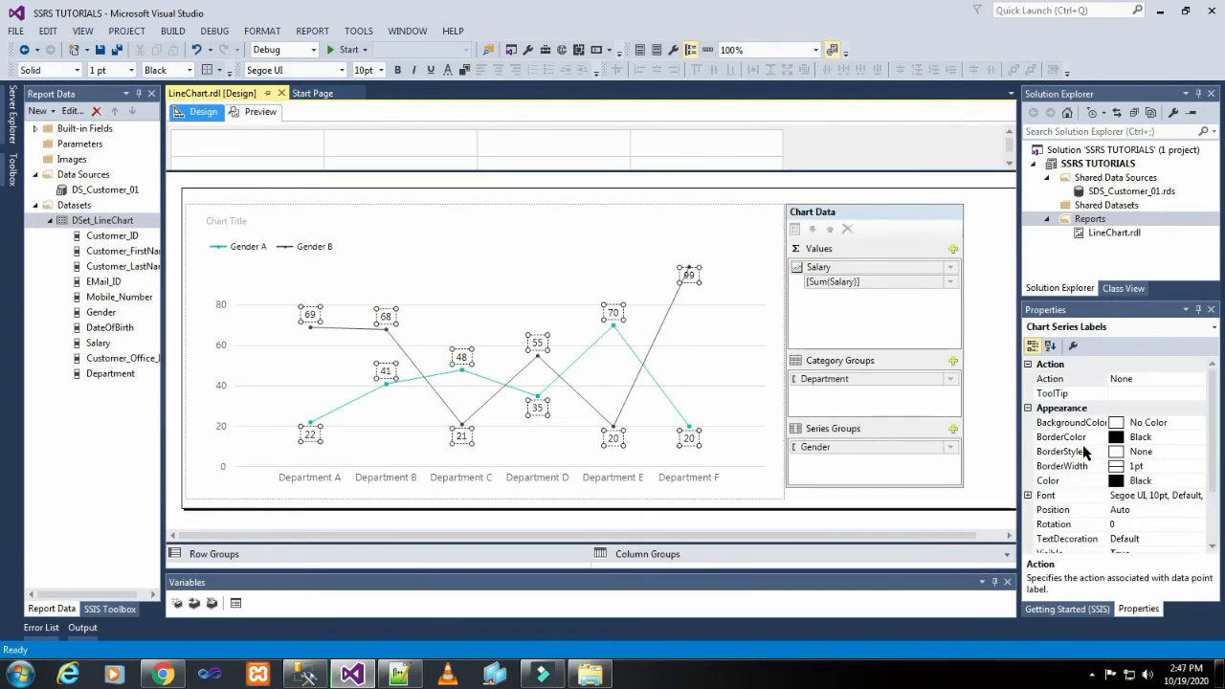
scroll(1110, 442, "down", 1)
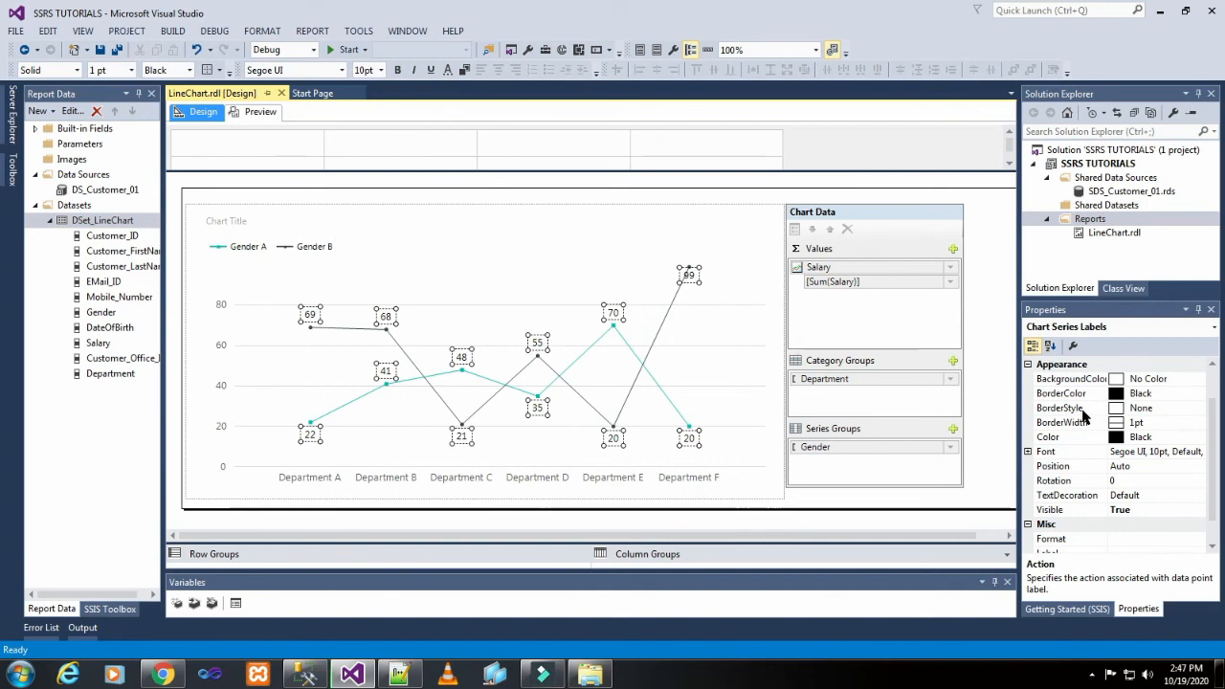
scroll(1084, 416, "down", 1)
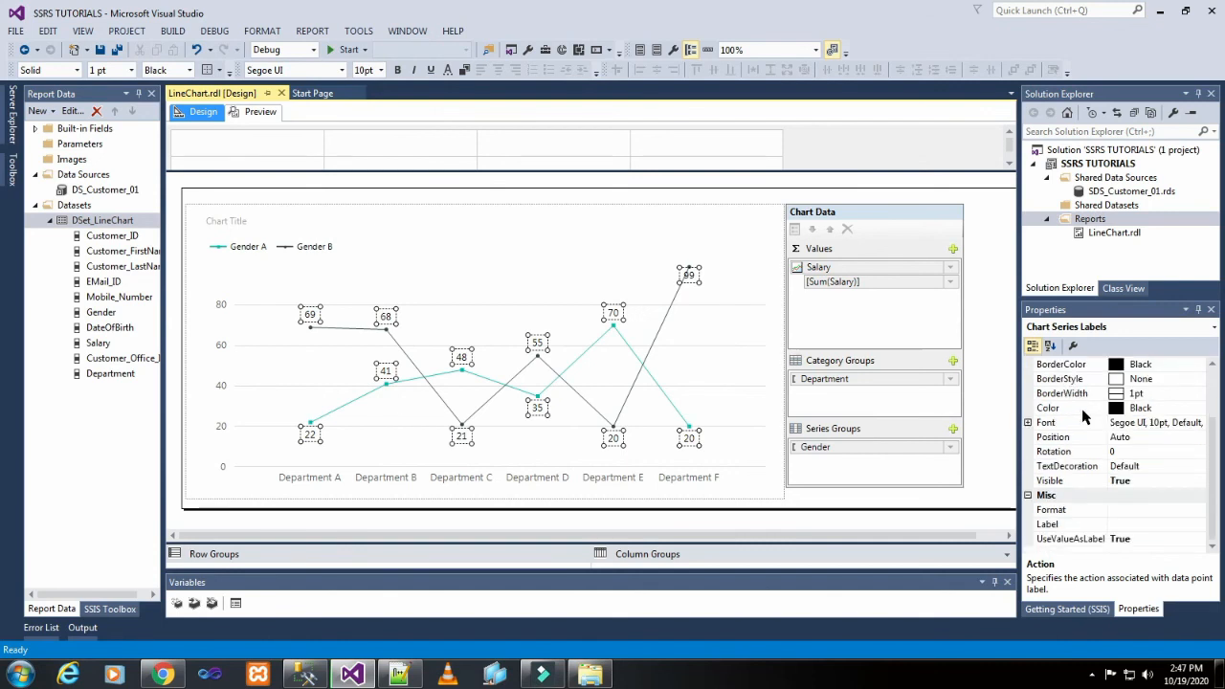
left_click(1161, 439)
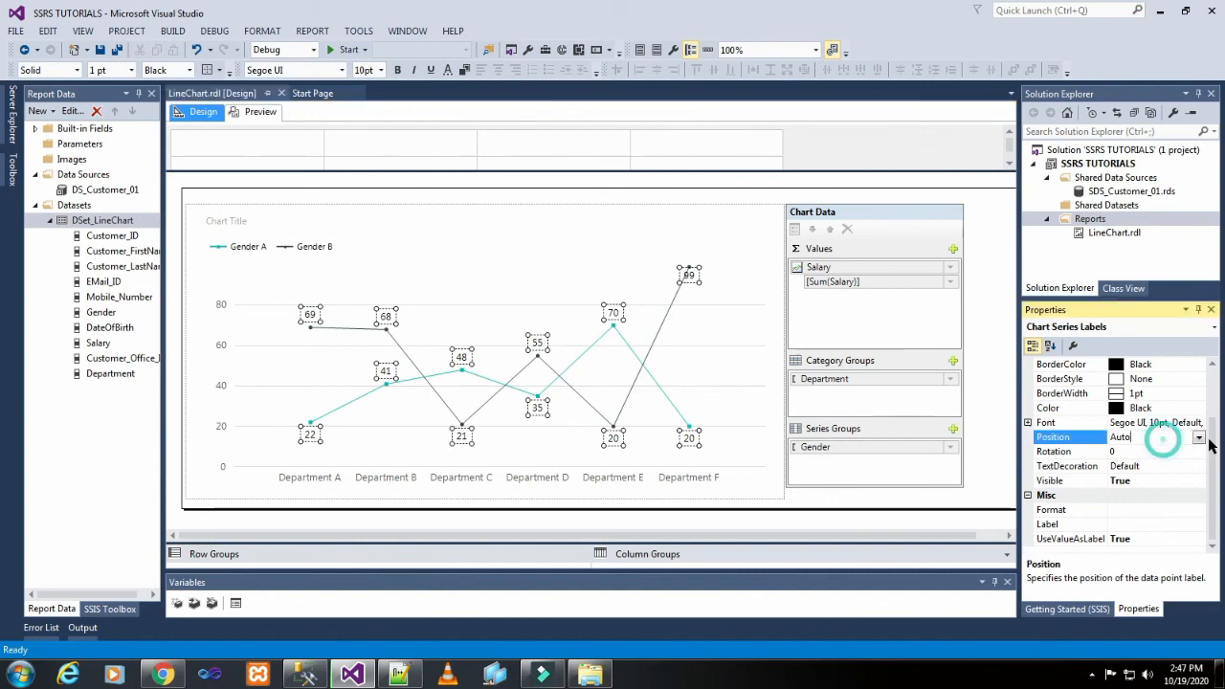
left_click(1198, 437)
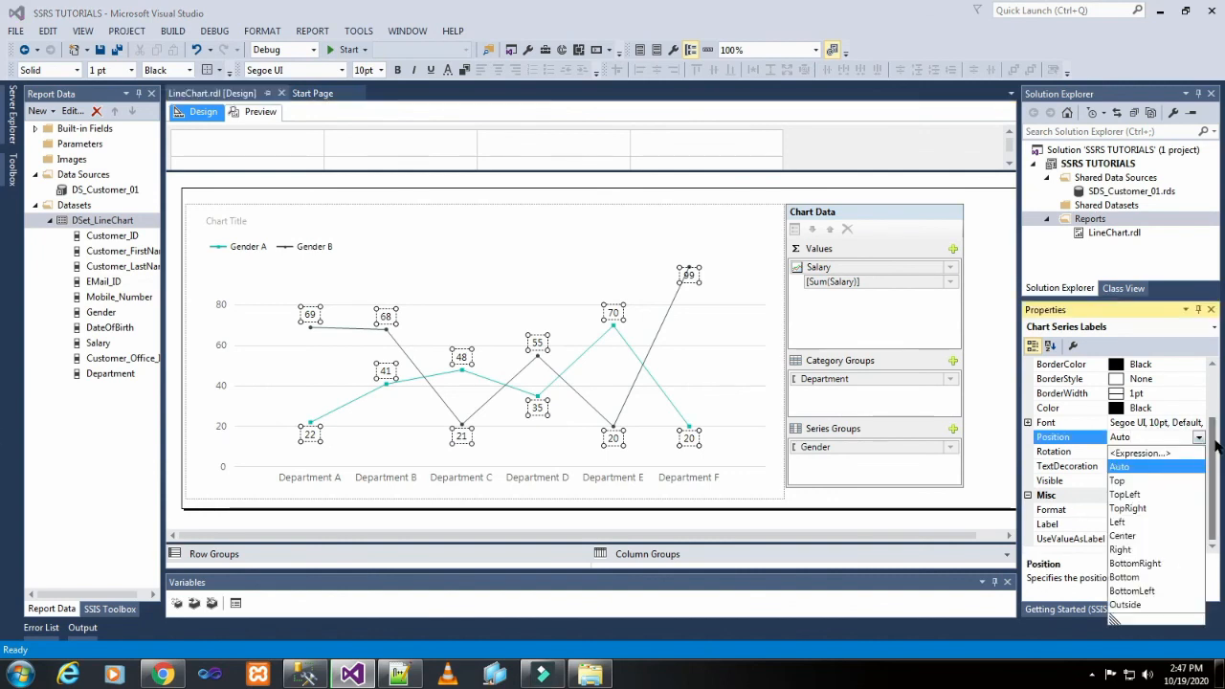
left_click(1156, 566)
left_click(251, 116)
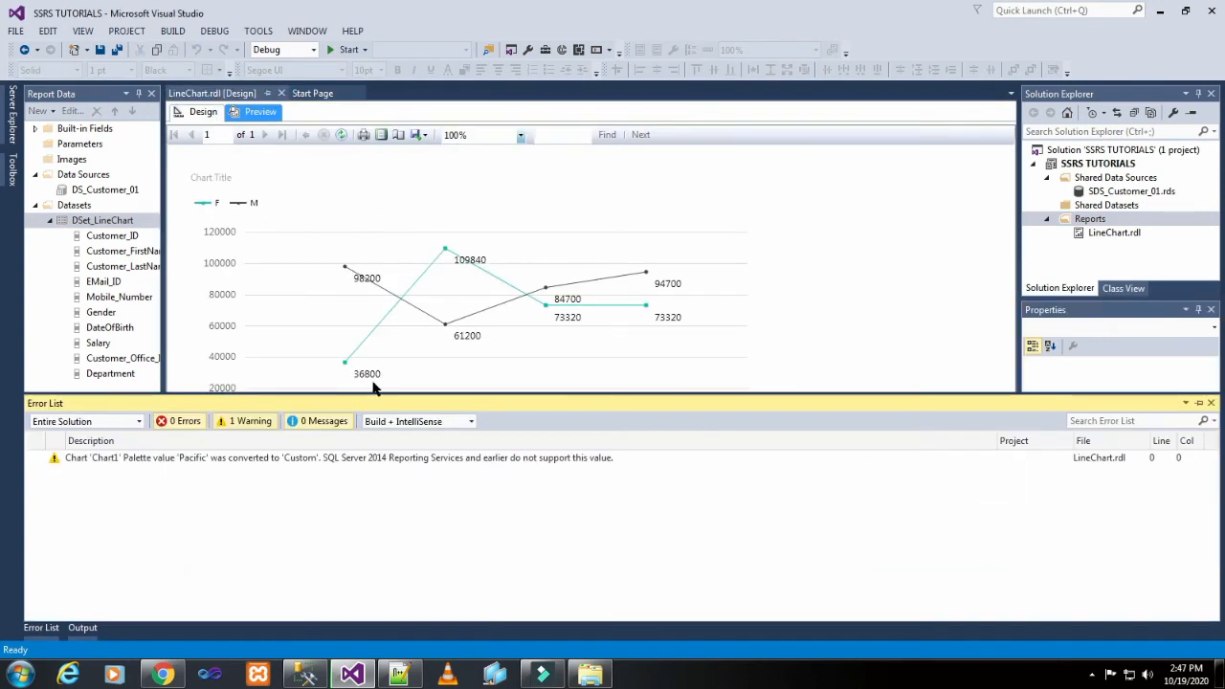
left_click(342, 372)
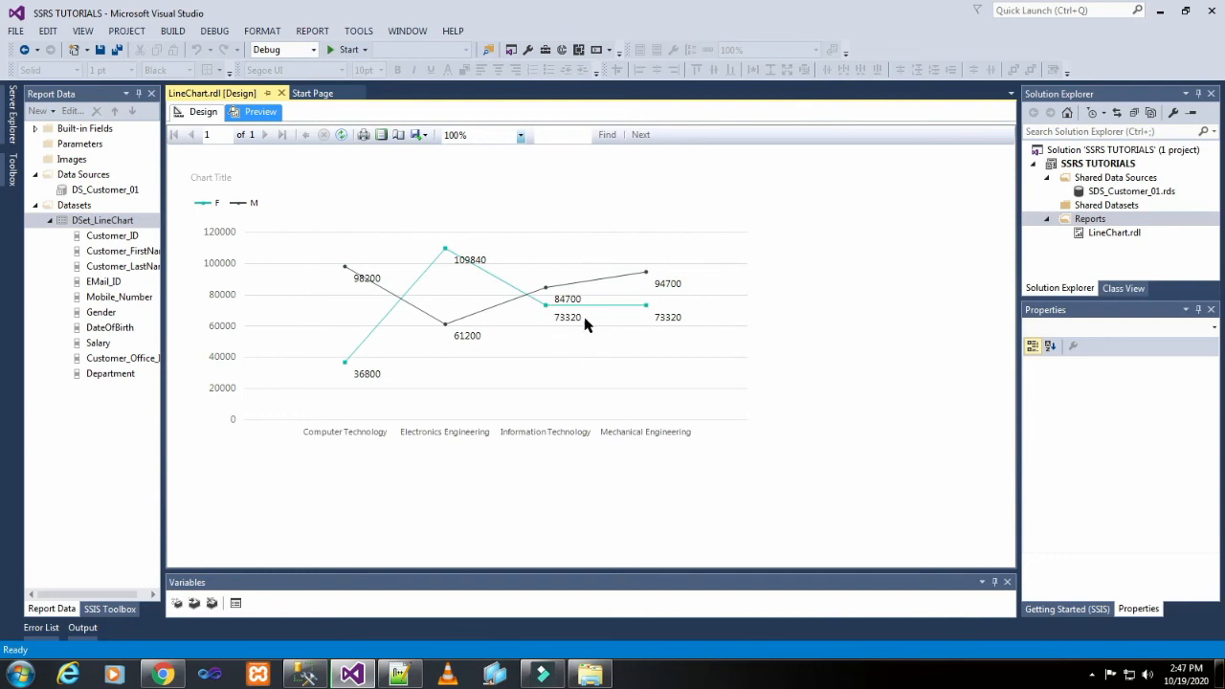
Return to the report design and set the chart's vertical axis interval to 100000.
left_click(205, 112)
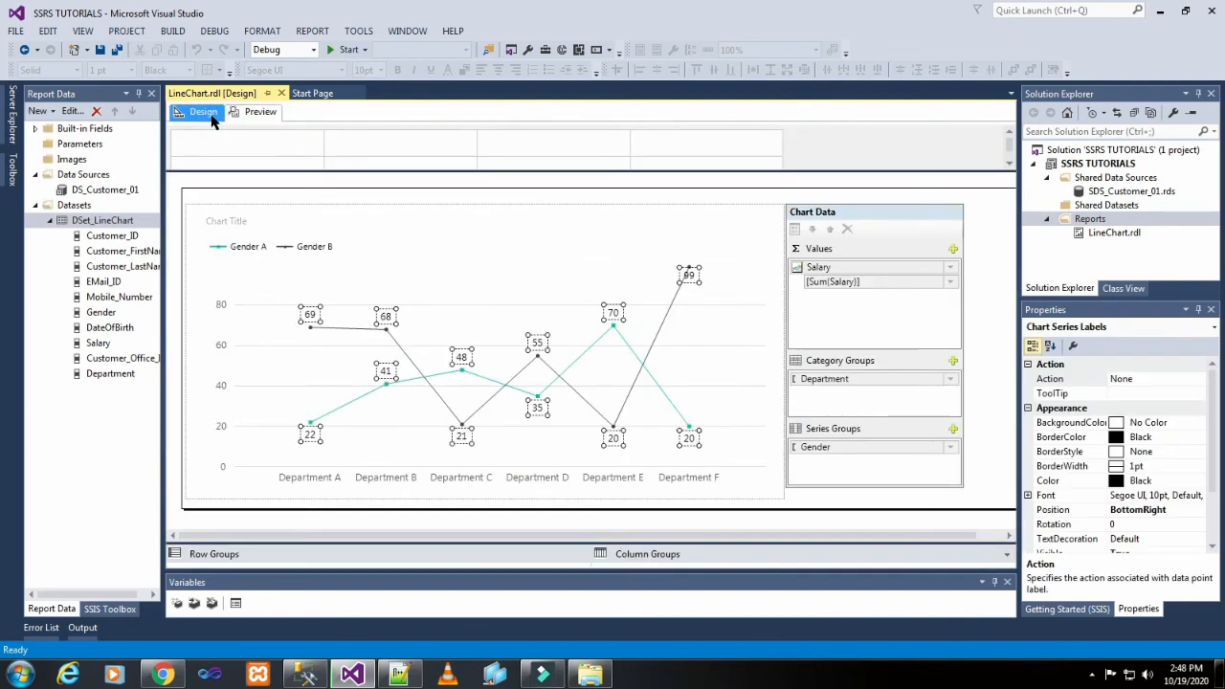
left_click(550, 220)
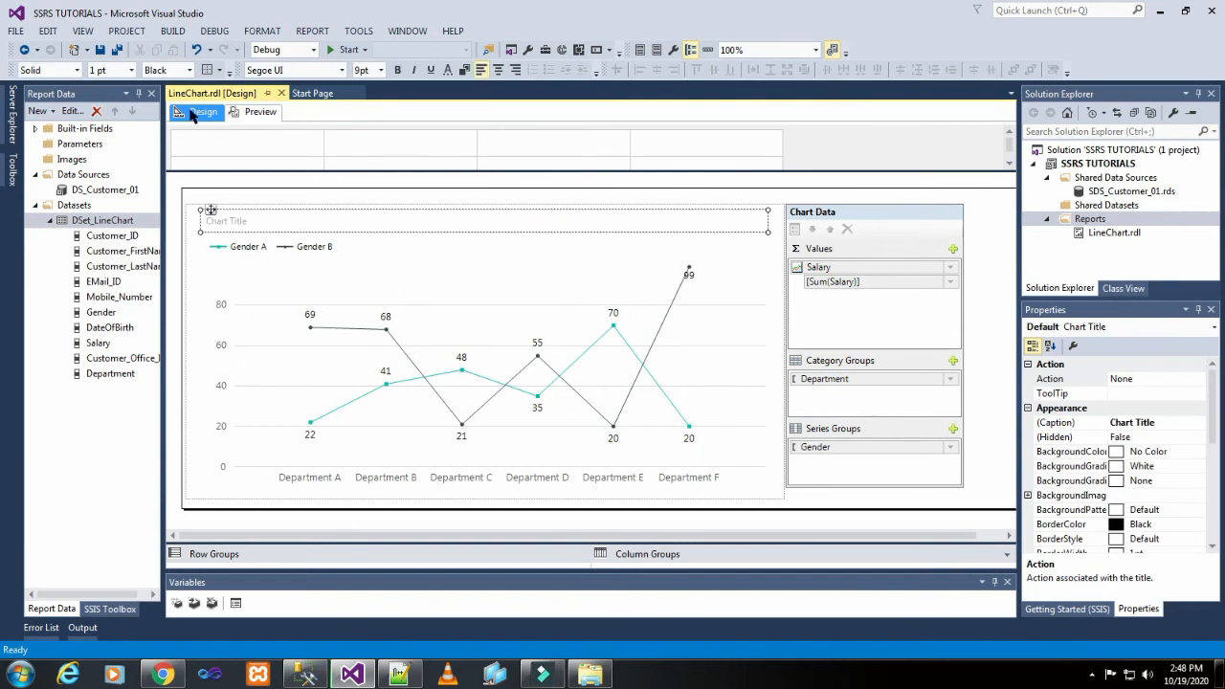
left_click(219, 372)
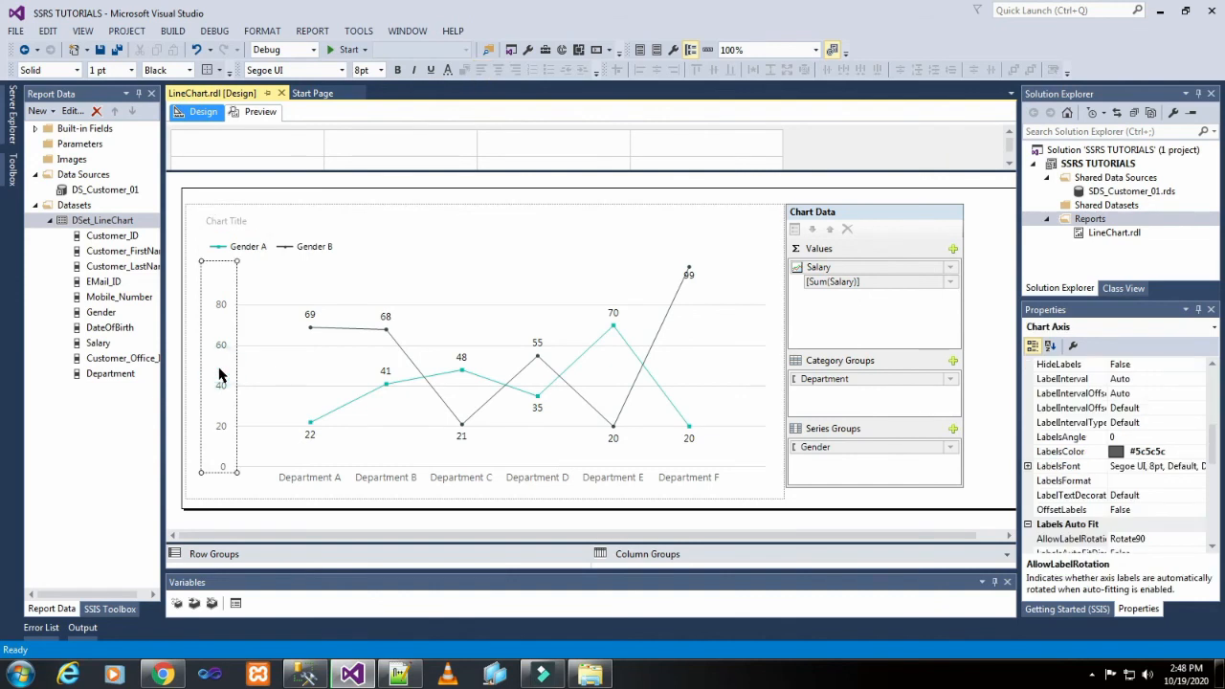
right_click(219, 373)
left_click(268, 474)
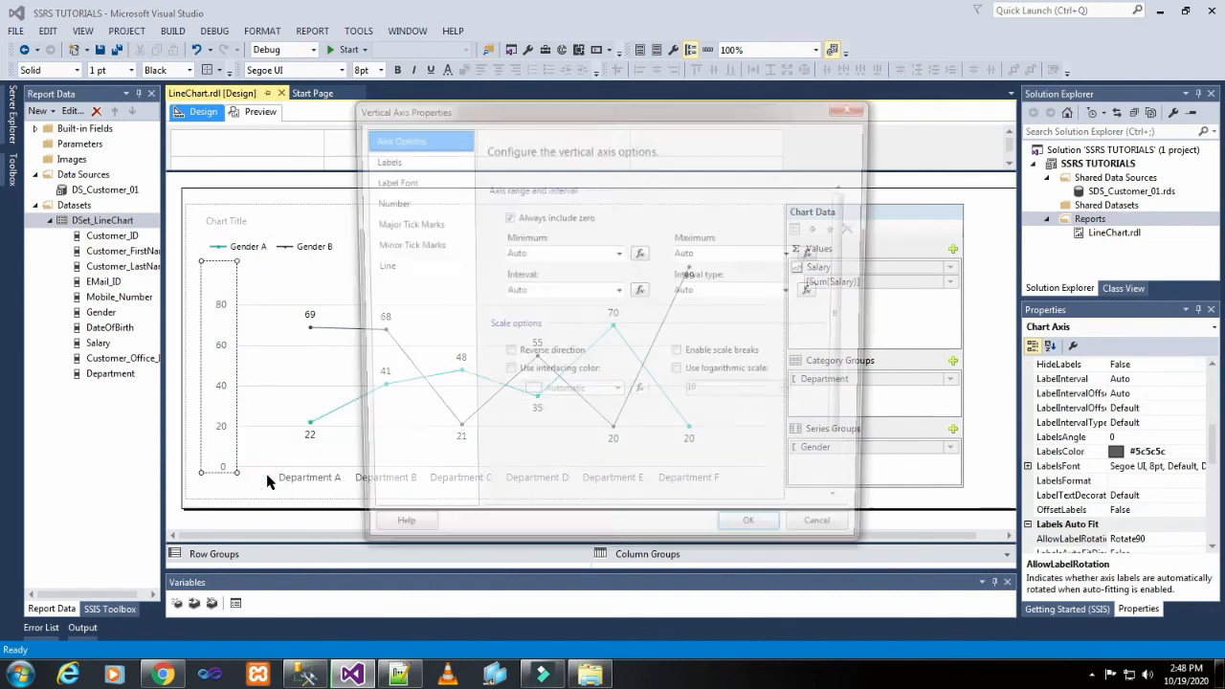
left_click(619, 292)
left_click(575, 292)
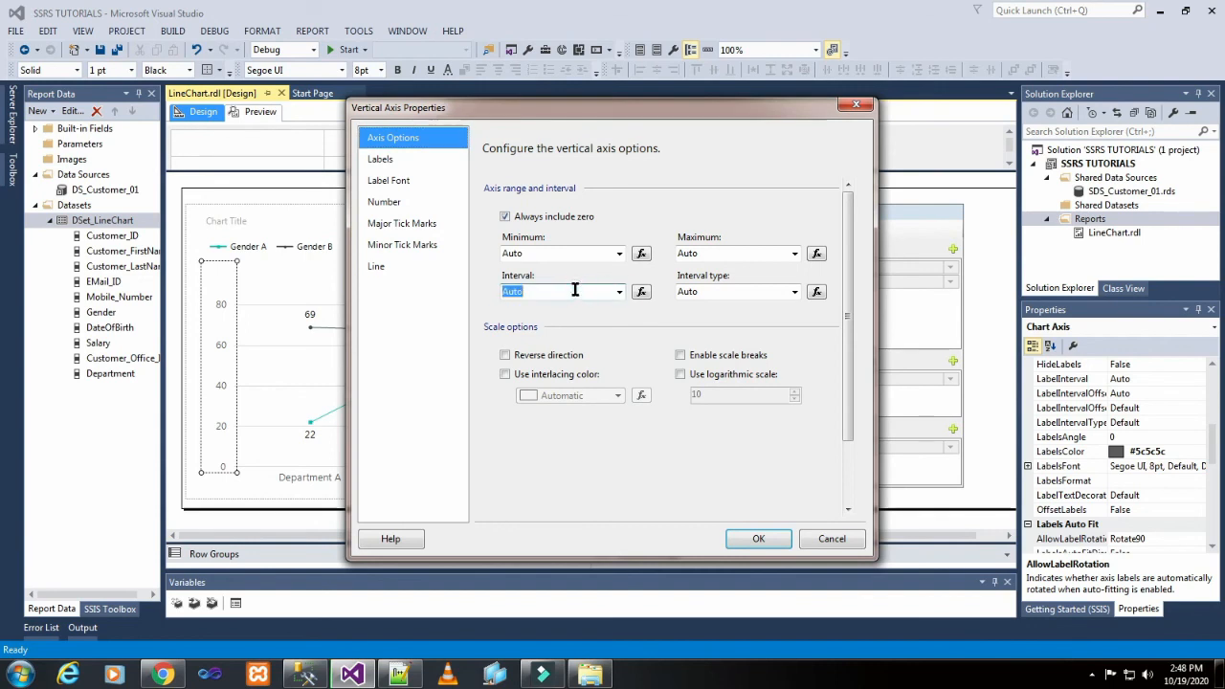
type("100000")
left_click(758, 540)
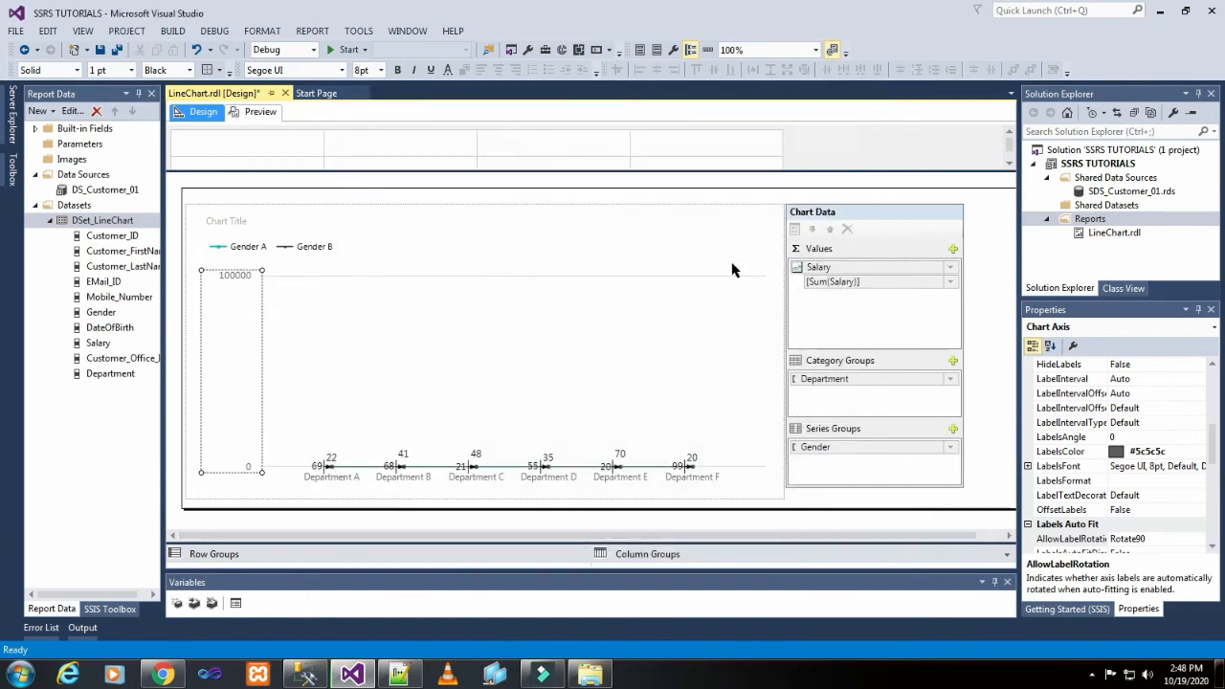
Preview the report to check the vertical axis scale and dismiss the error list.
left_click(635, 309)
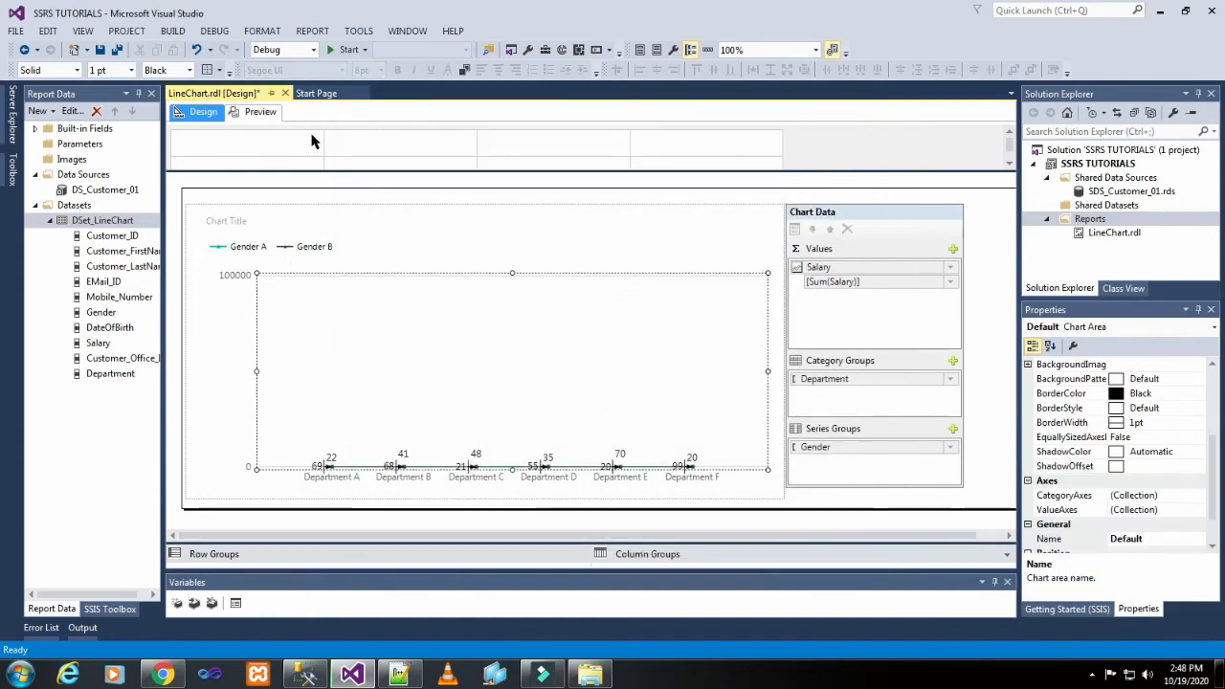
left_click(261, 112)
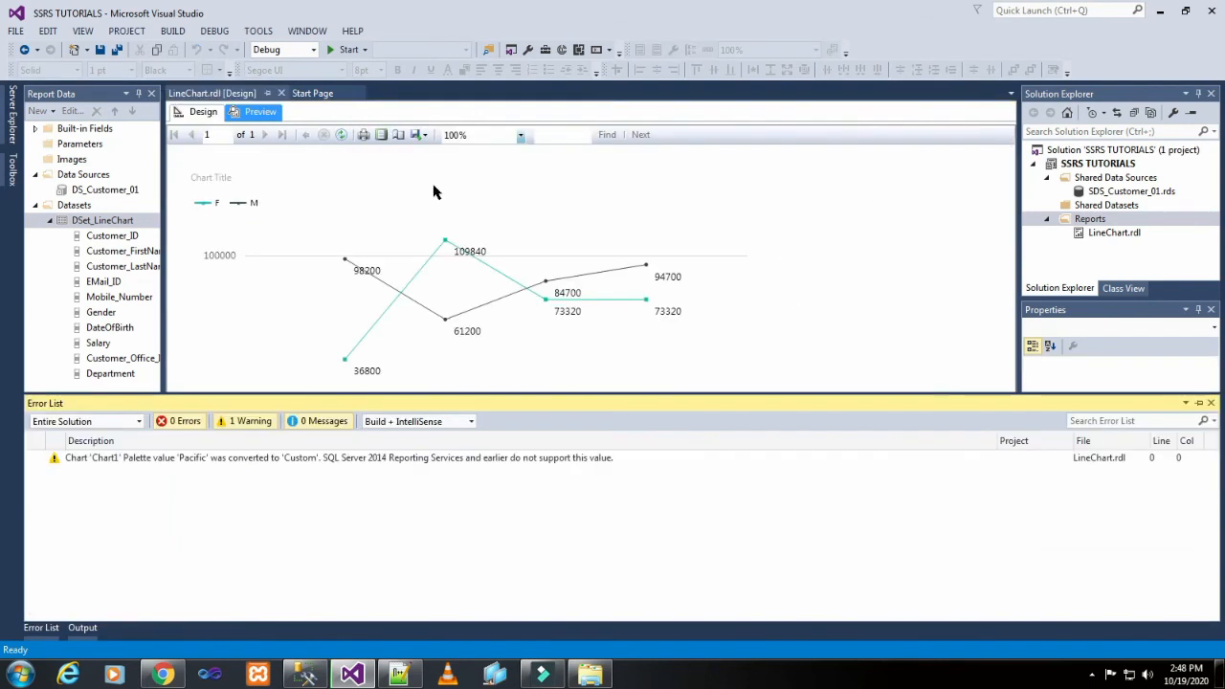
left_click(874, 193)
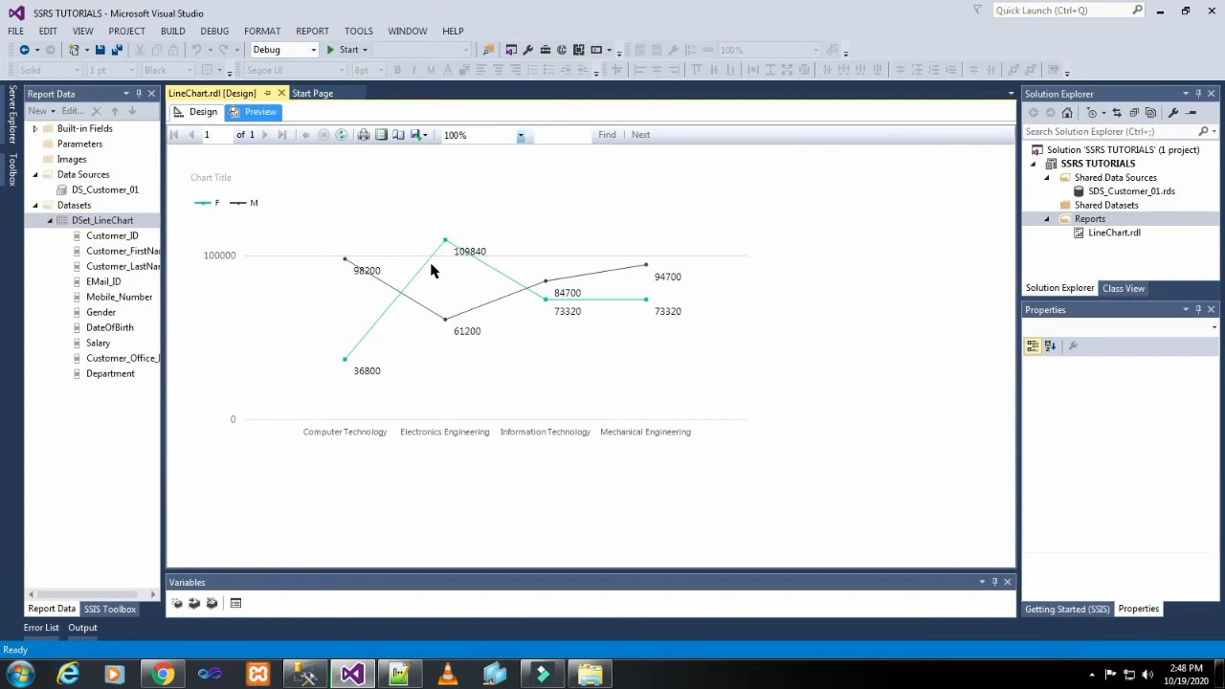
Go back to the report design and change the vertical axis interval to 150000.
left_click(202, 113)
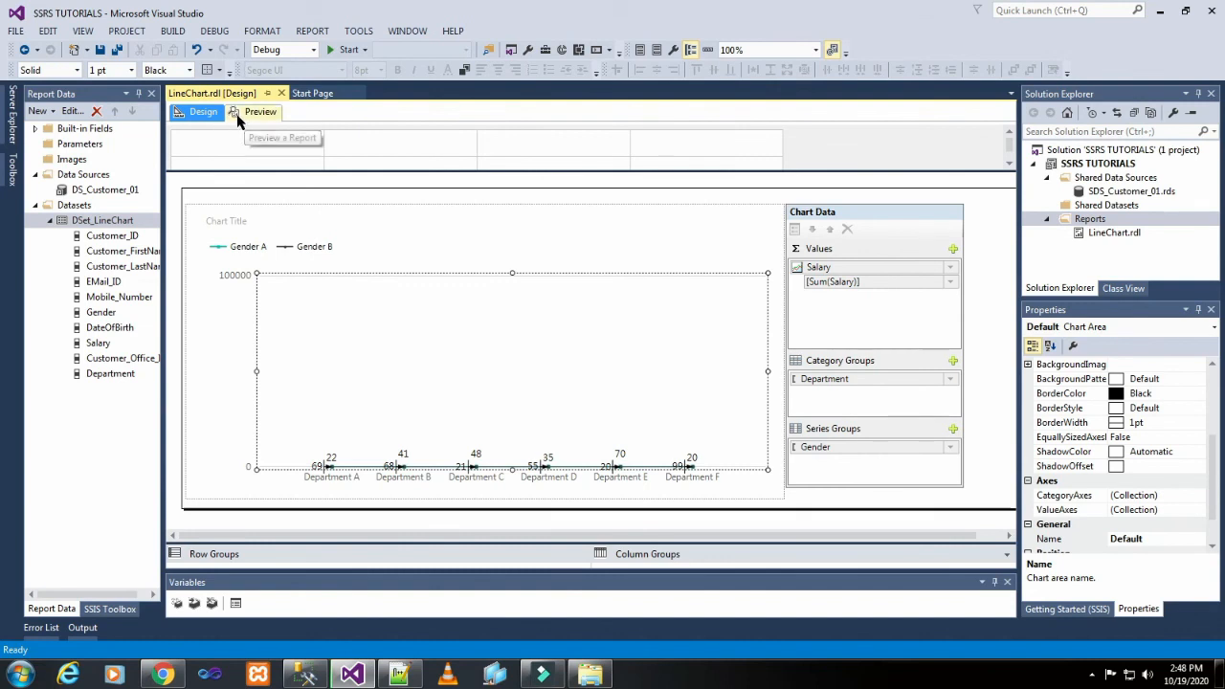
left_click(239, 277)
right_click(239, 277)
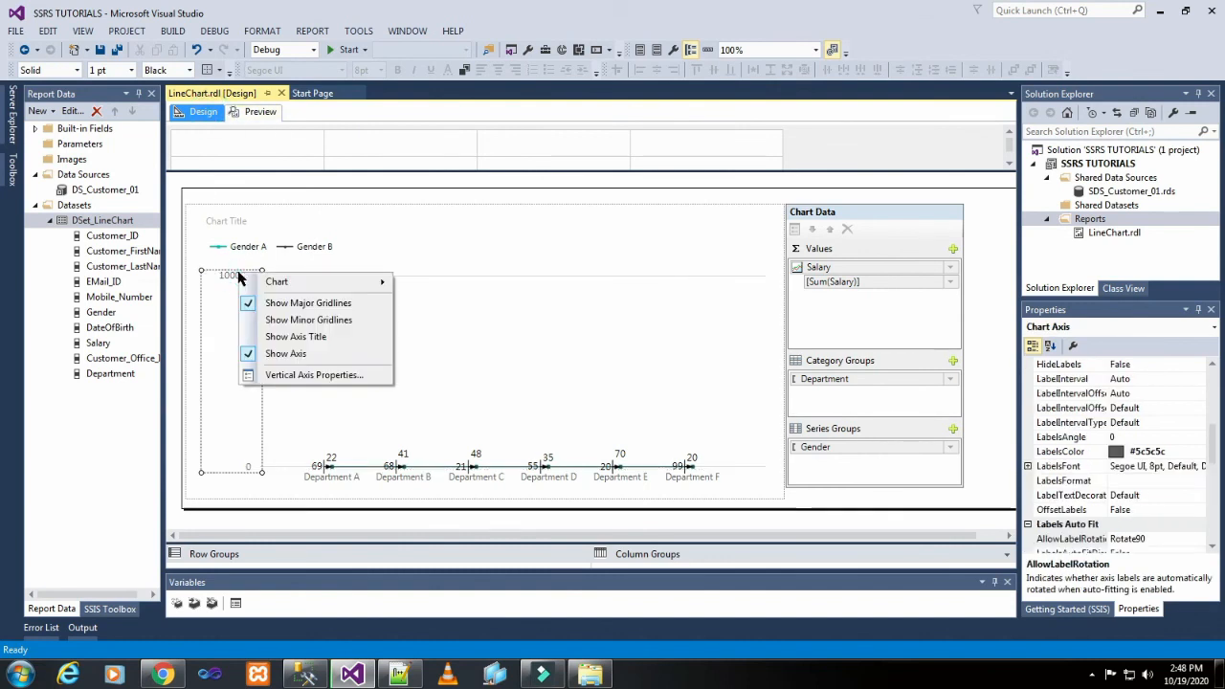
left_click(321, 376)
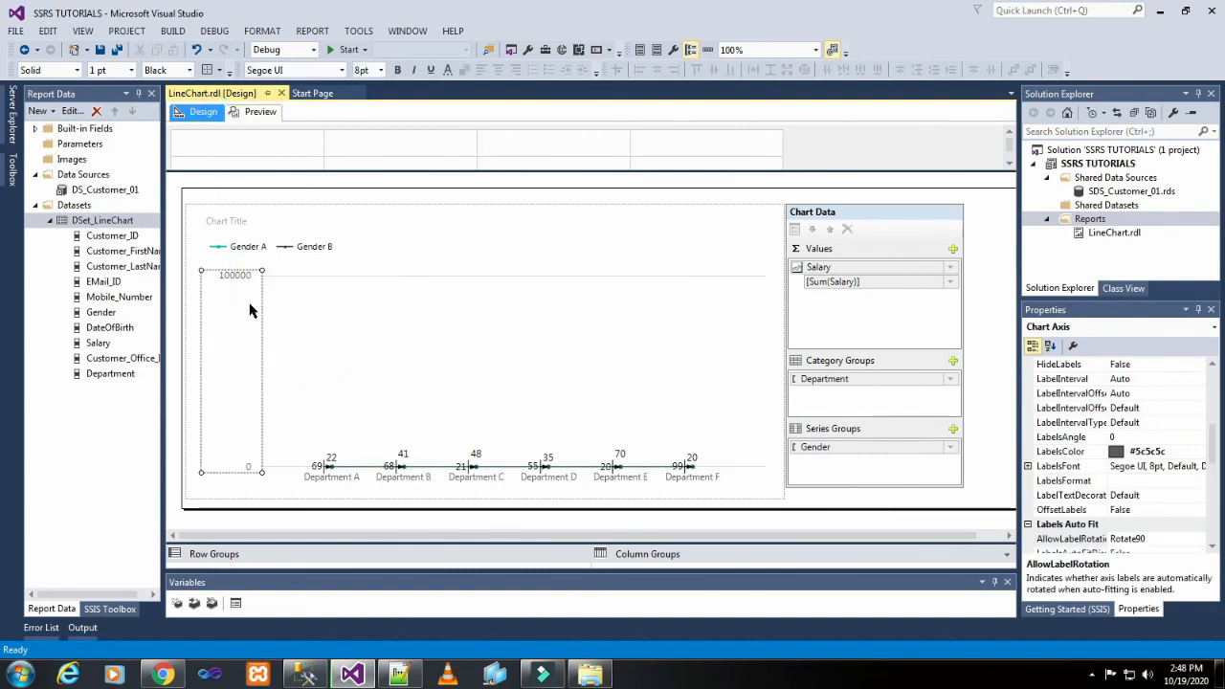
right_click(251, 305)
left_click(335, 406)
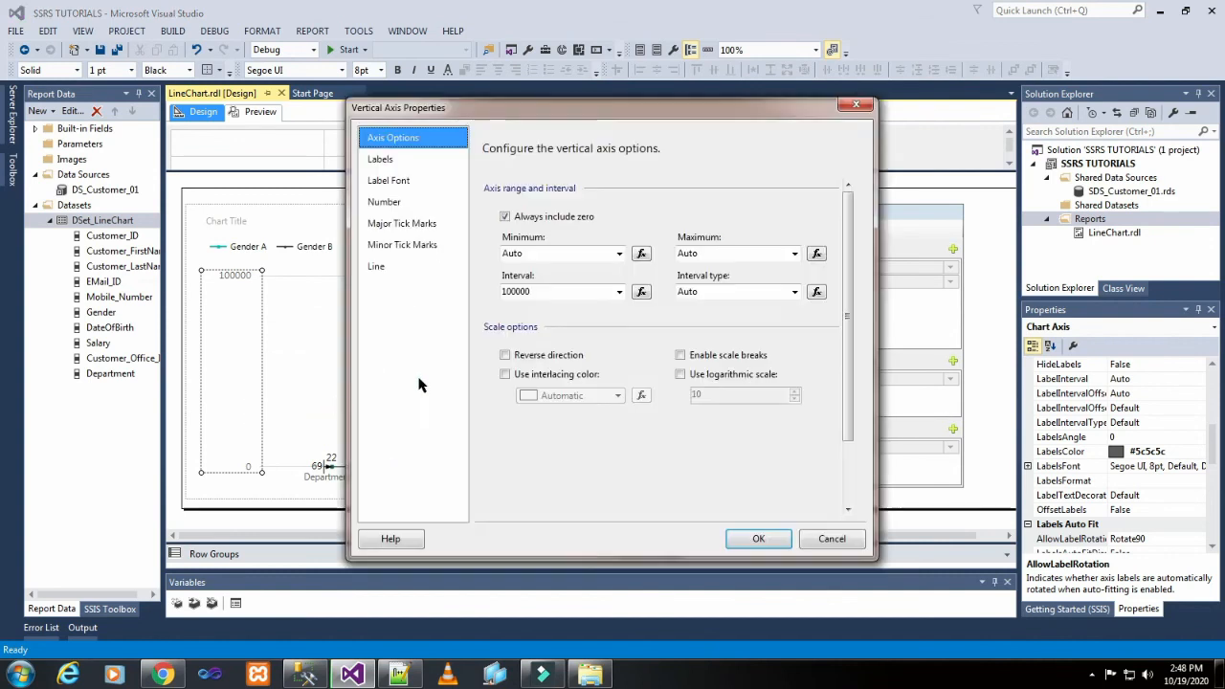
double_click(511, 291)
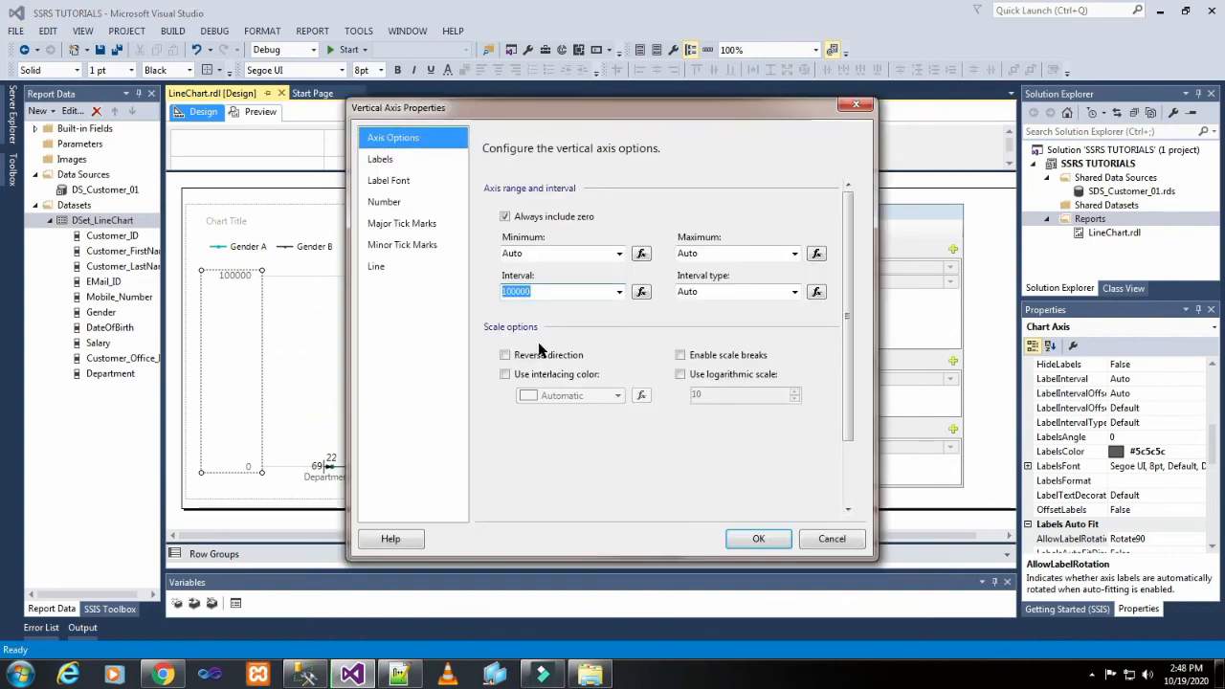
type("15000")
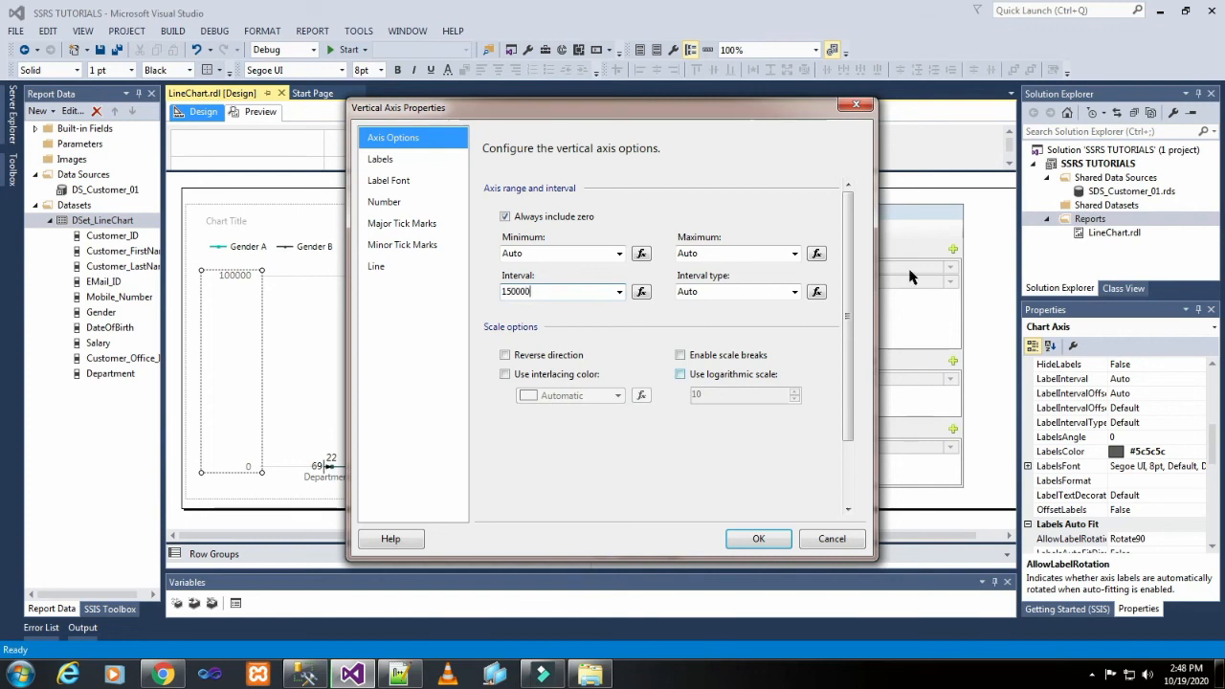
left_click(782, 539)
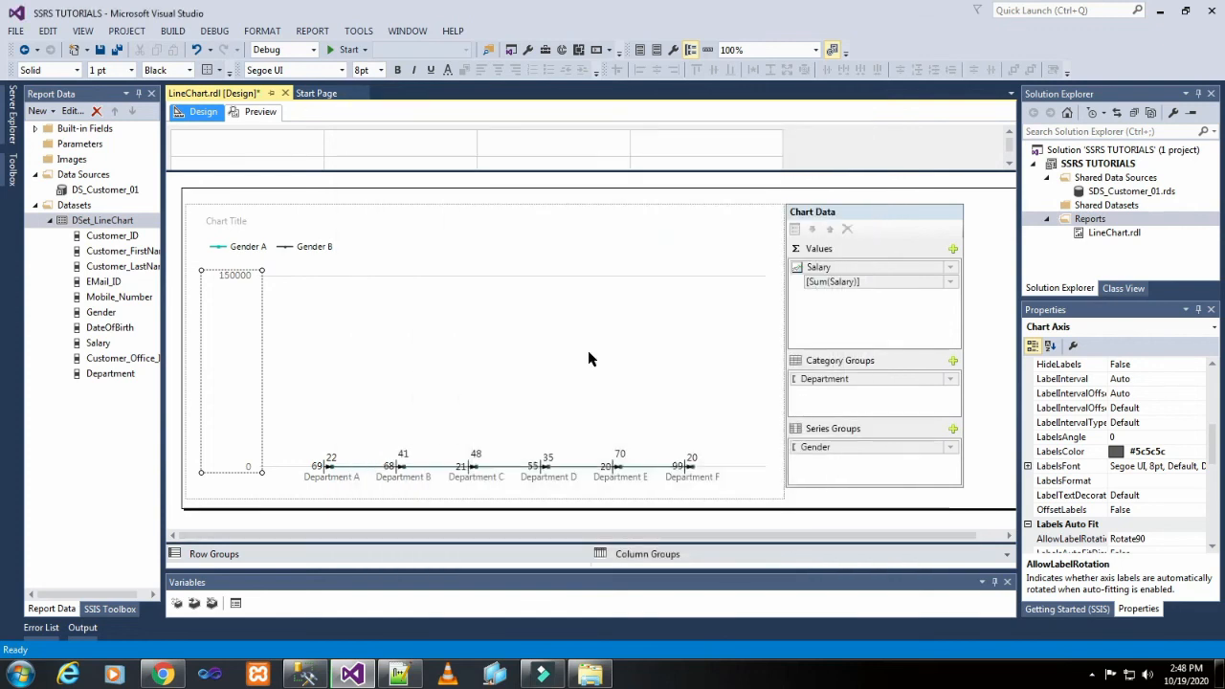
Preview the line chart again to examine the new vertical axis interval and data labels.
left_click(586, 354)
left_click(251, 113)
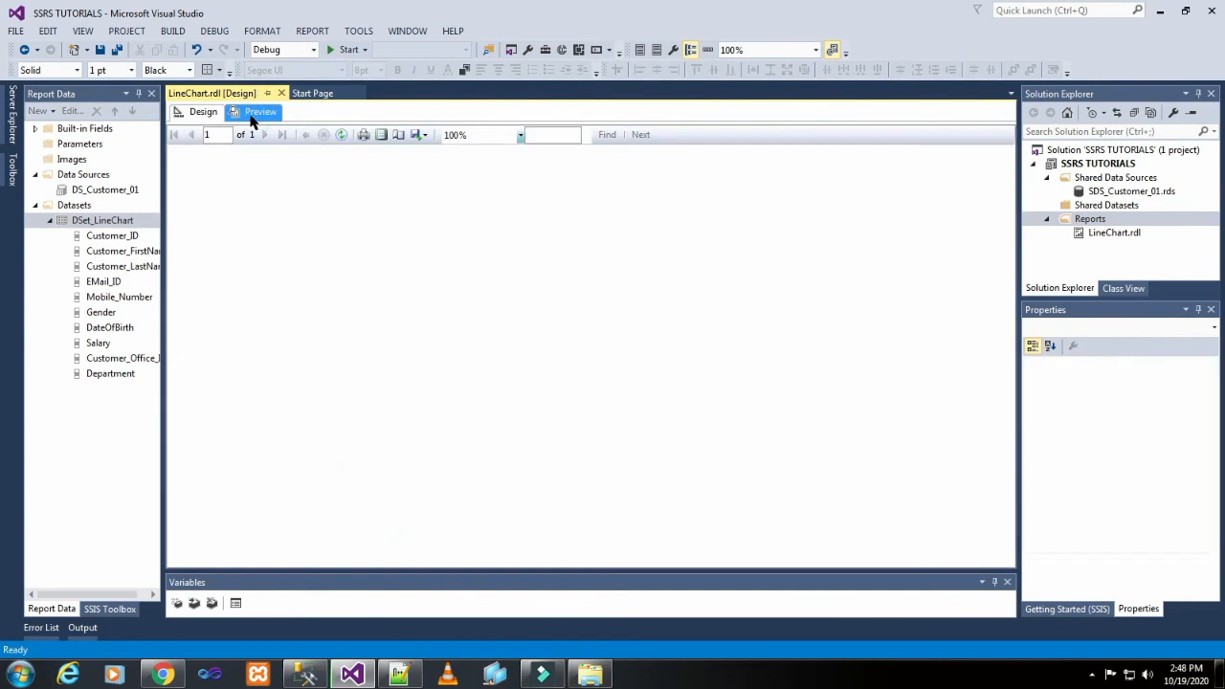
left_click(681, 304)
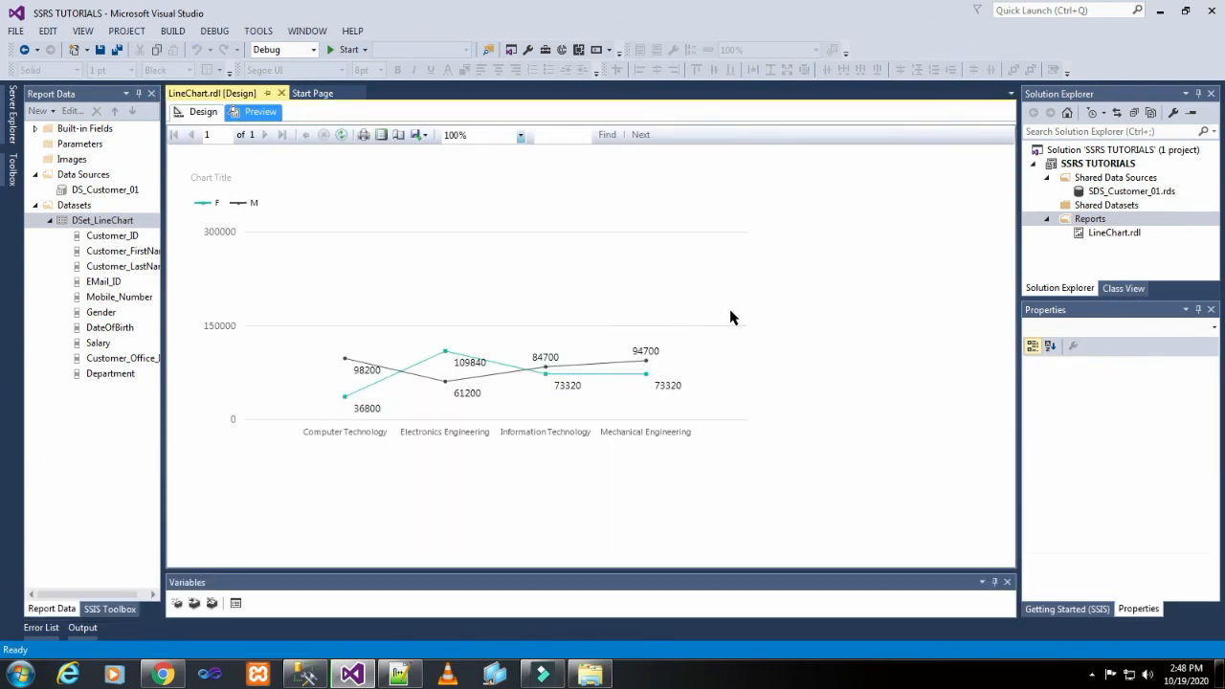